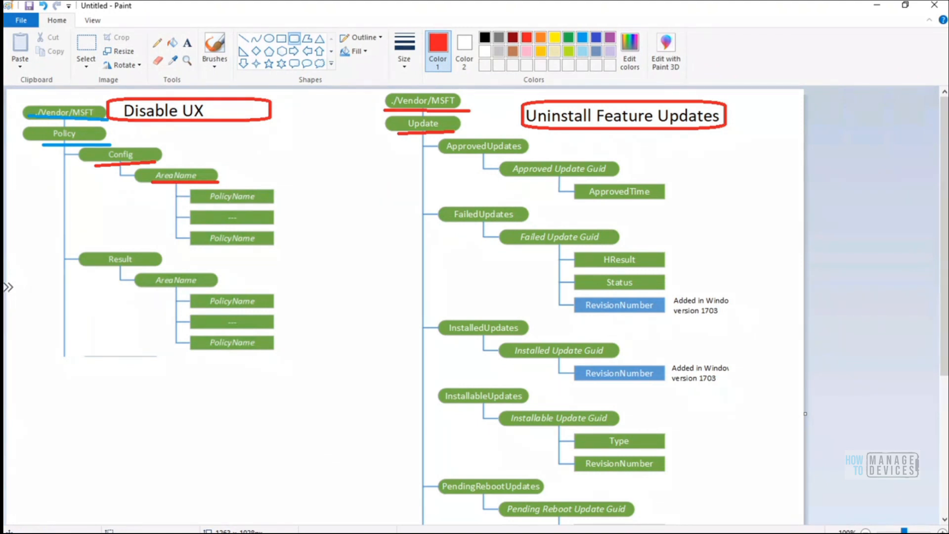
Switch to the MDM Only AADR Remote Desktop session.
{"action": "mouse_move", "coordinate": [483, 533]}
{"action": "left_click", "coordinate": [576, 533]}
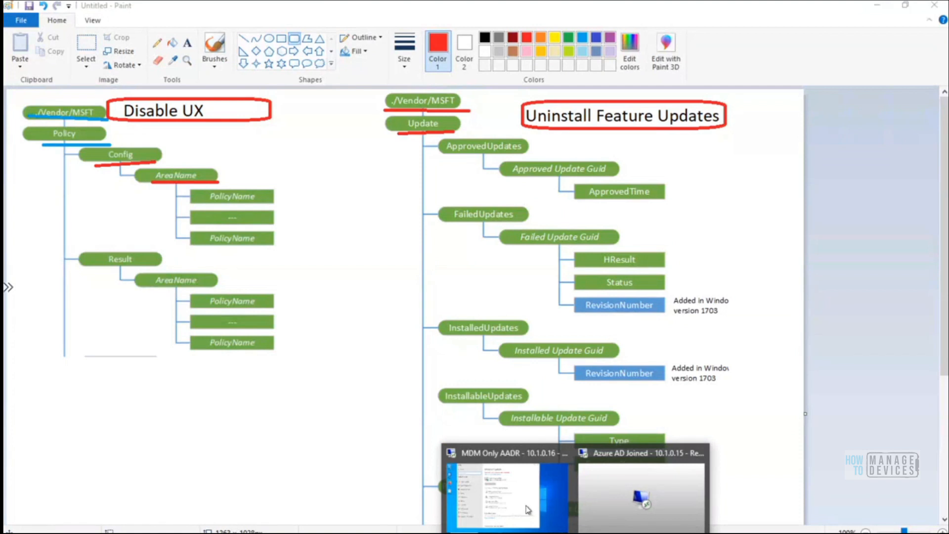
{"action": "left_click", "coordinate": [528, 509]}
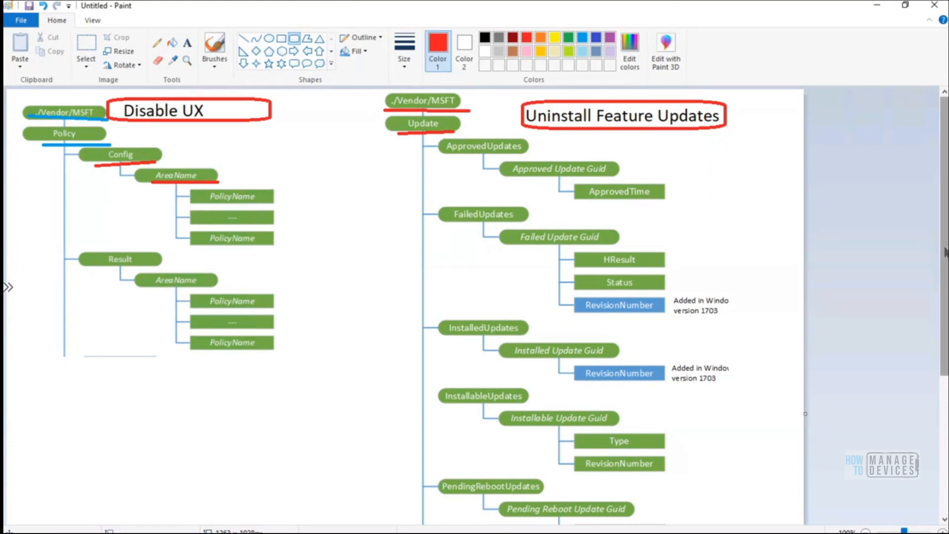
Underline the version 1803 note, QualityUpdateStatus and FeatureUpdateStatus in red in the Rollback branch of the Update tree.
{"action": "left_click_drag", "start_coordinate": [945, 297], "coordinate": [942, 416]}
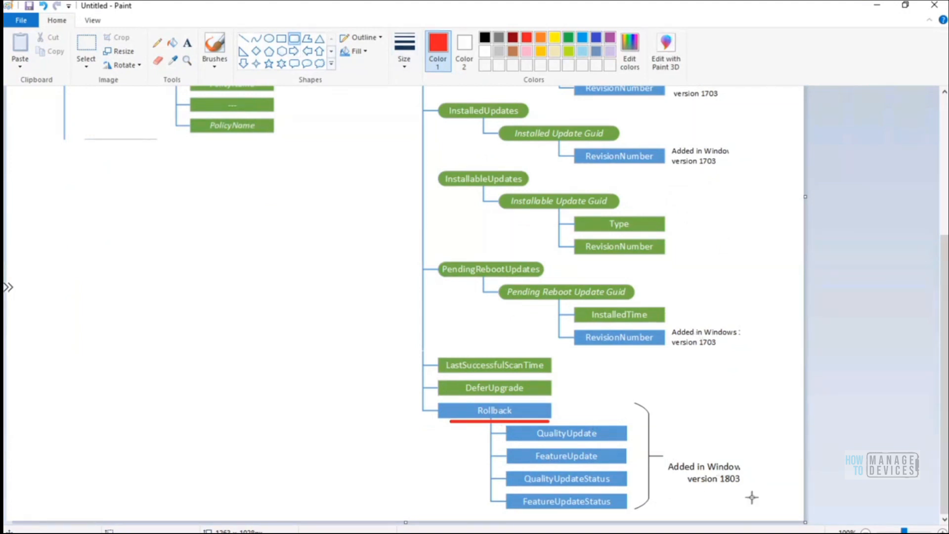
{"action": "left_click_drag", "start_coordinate": [678, 490], "coordinate": [756, 490]}
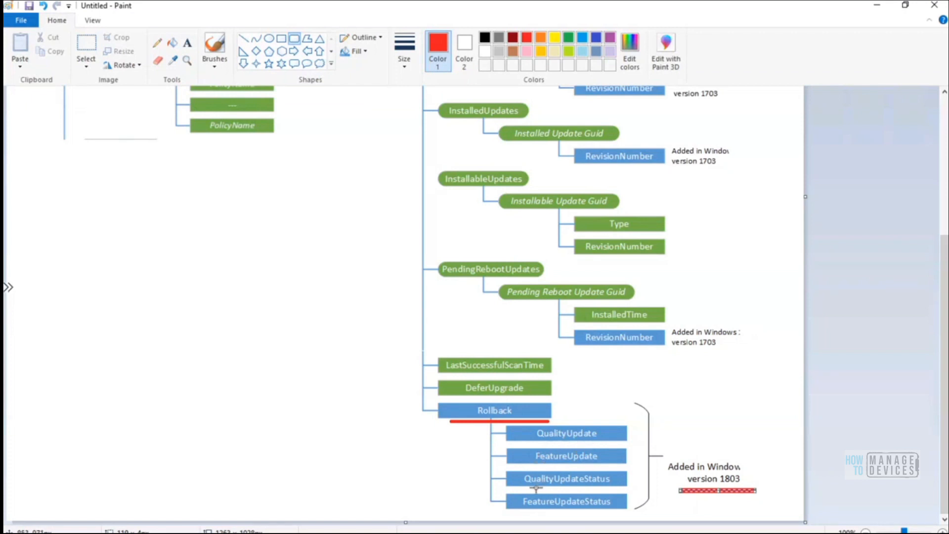
{"action": "left_click_drag", "start_coordinate": [525, 487], "coordinate": [609, 487]}
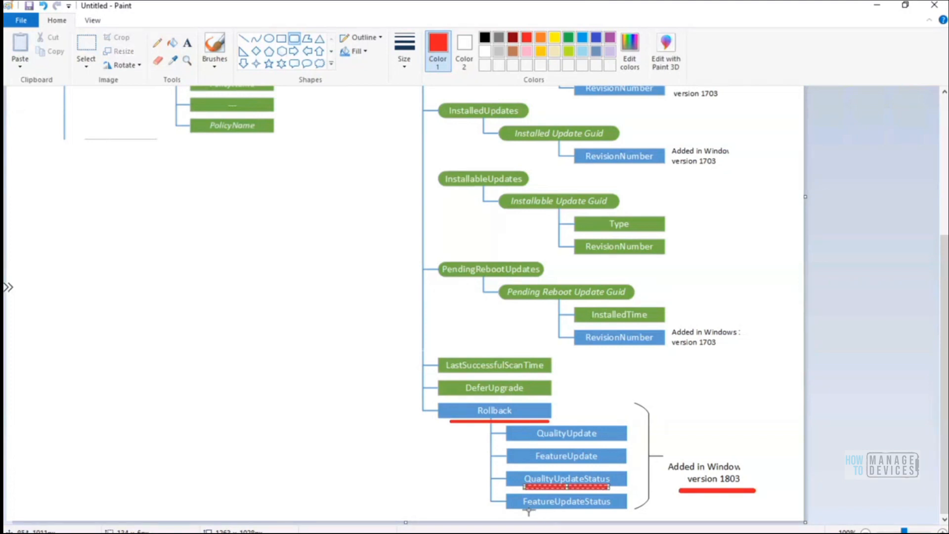
{"action": "left_click_drag", "start_coordinate": [526, 508], "coordinate": [618, 509]}
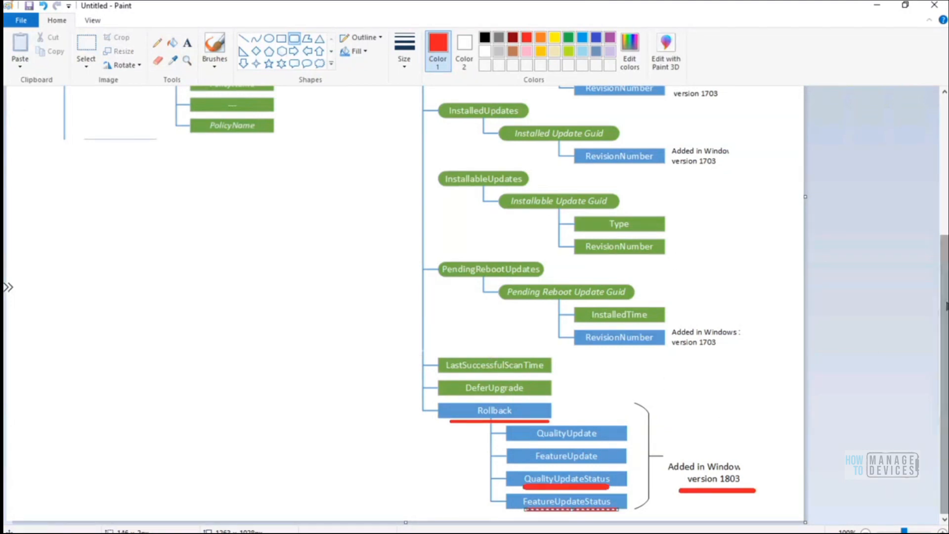
Mark the Policy, Update and Config nodes of the two CSP trees with red rounded rectangles.
{"action": "left_click_drag", "start_coordinate": [946, 302], "coordinate": [946, 151]}
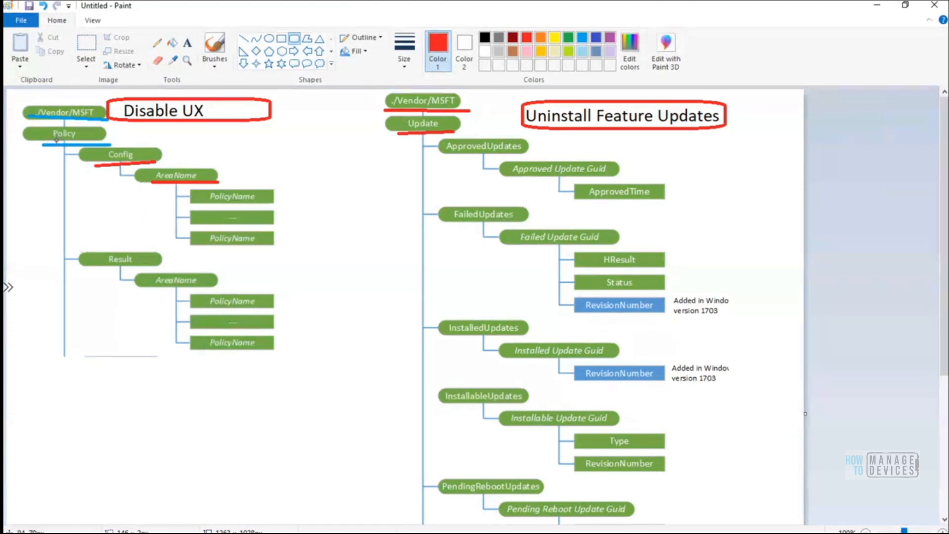
{"action": "left_click_drag", "start_coordinate": [34, 140], "coordinate": [86, 147]}
{"action": "left_click_drag", "start_coordinate": [382, 111], "coordinate": [468, 134]}
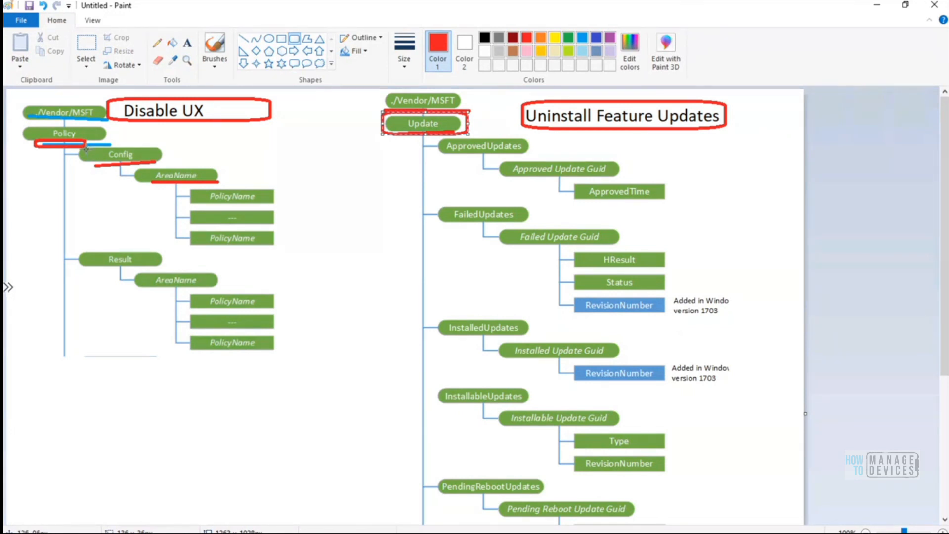
{"action": "left_click_drag", "start_coordinate": [87, 149], "coordinate": [163, 164]}
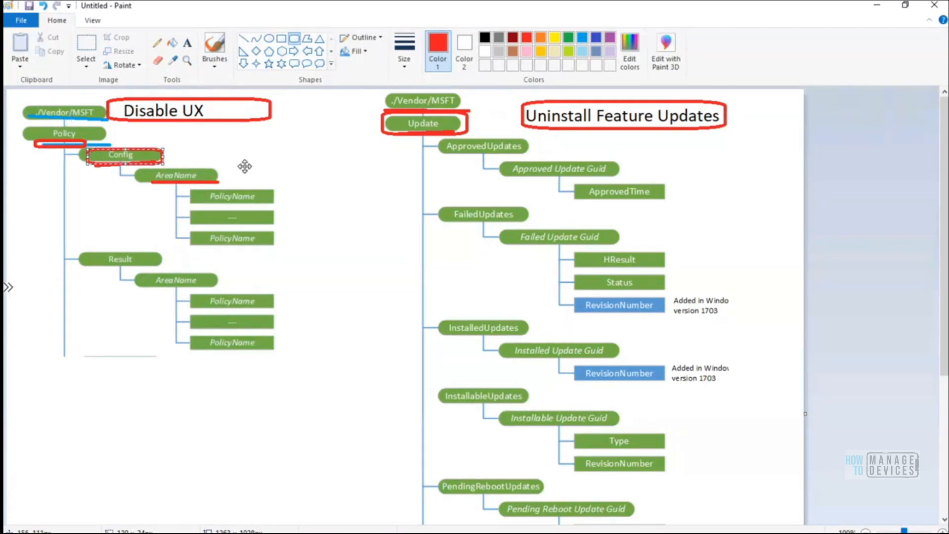
Frame the Rollback node near the end of the Update tree with a red rounded rectangle.
{"action": "scroll", "coordinate": [474, 452], "scroll_direction": "down", "scroll_amount": 5}
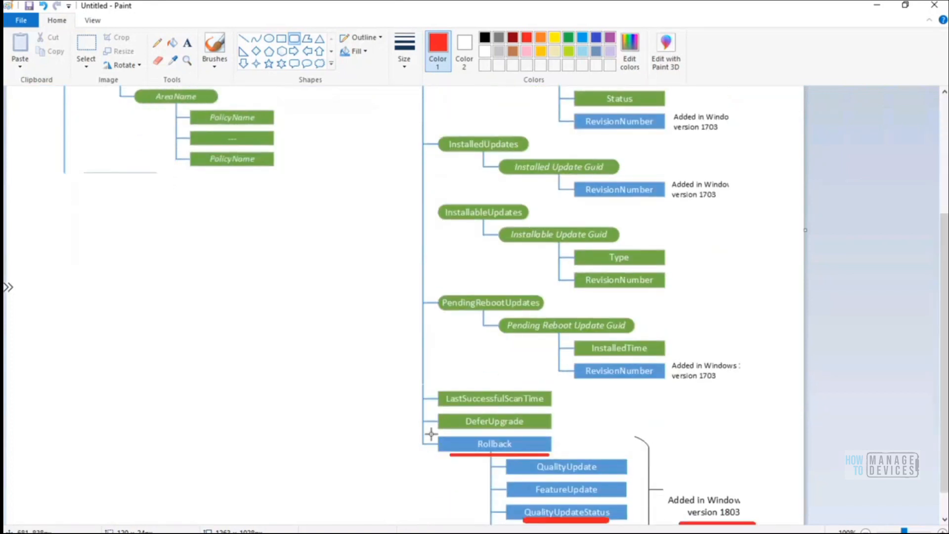
{"action": "left_click_drag", "start_coordinate": [431, 434], "coordinate": [574, 456]}
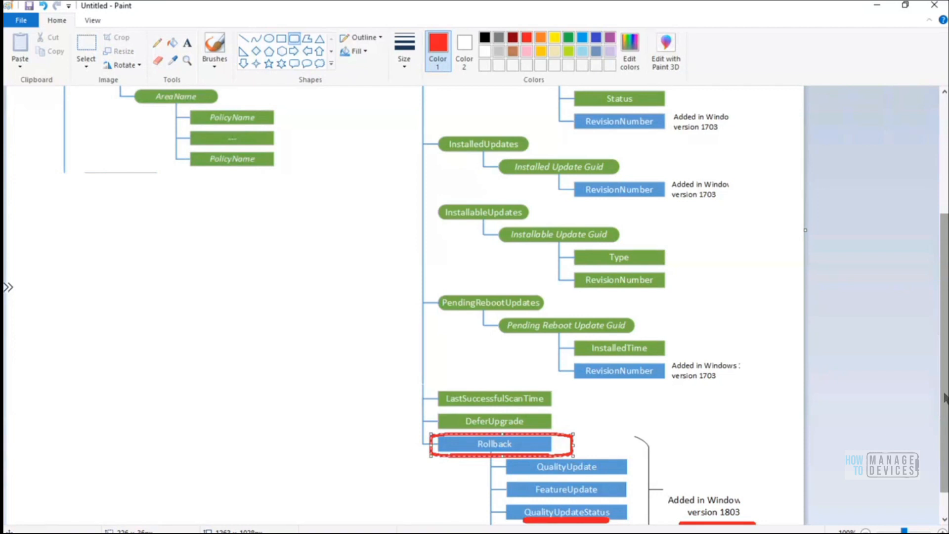
{"action": "left_click_drag", "start_coordinate": [945, 398], "coordinate": [945, 281]}
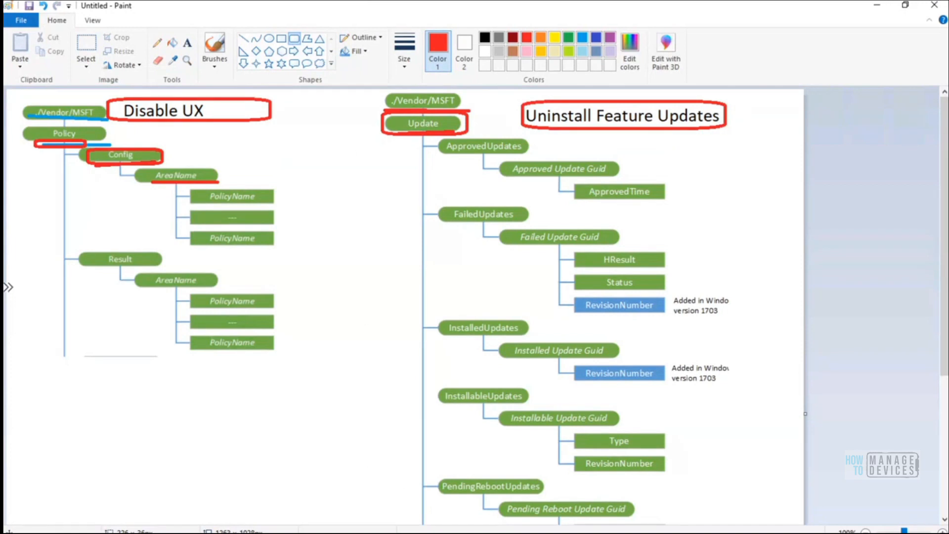
Switch to Edge and open the properties of the Disable UX Option for Windows Update profile in the Endpoint Manager admin center.
{"action": "left_click", "coordinate": [328, 533]}
{"action": "left_click", "coordinate": [329, 532]}
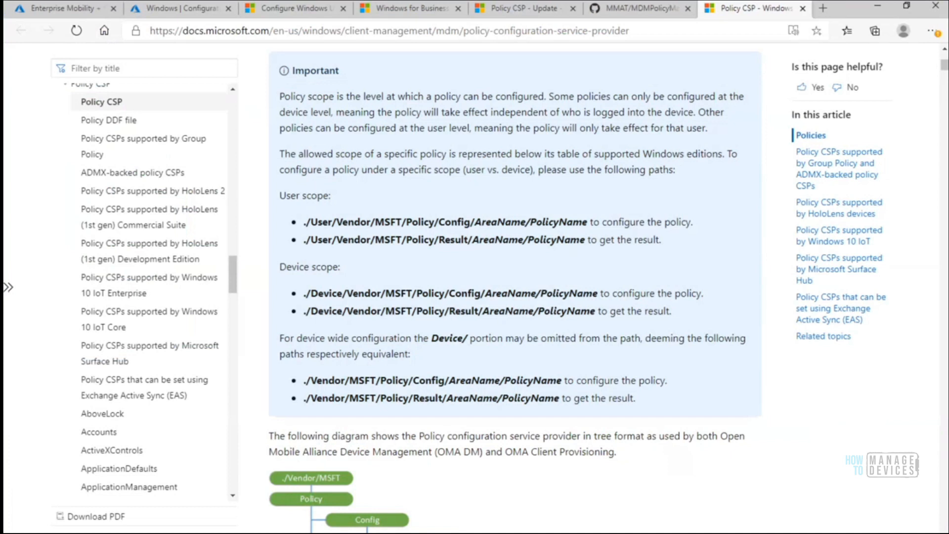
{"action": "left_click", "coordinate": [180, 10]}
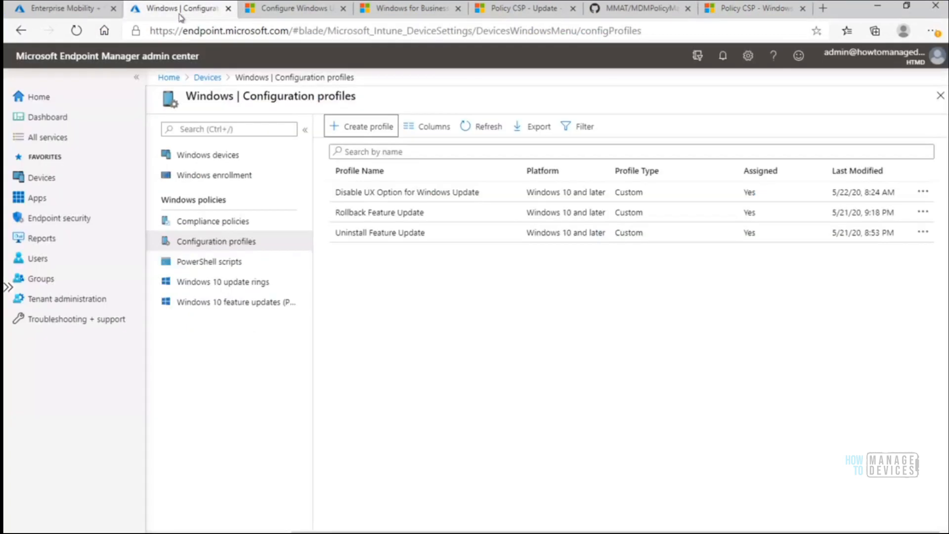
{"action": "left_click", "coordinate": [386, 194]}
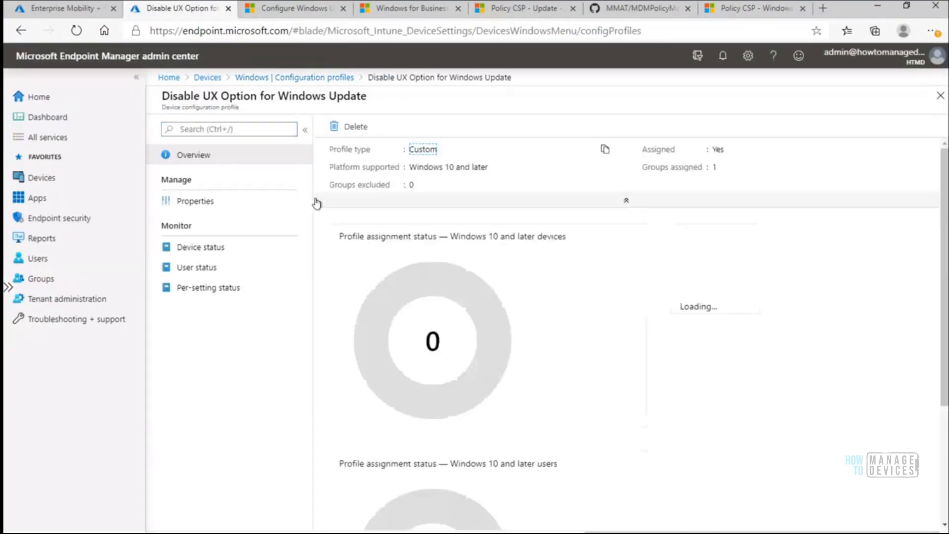
{"action": "left_click", "coordinate": [227, 208]}
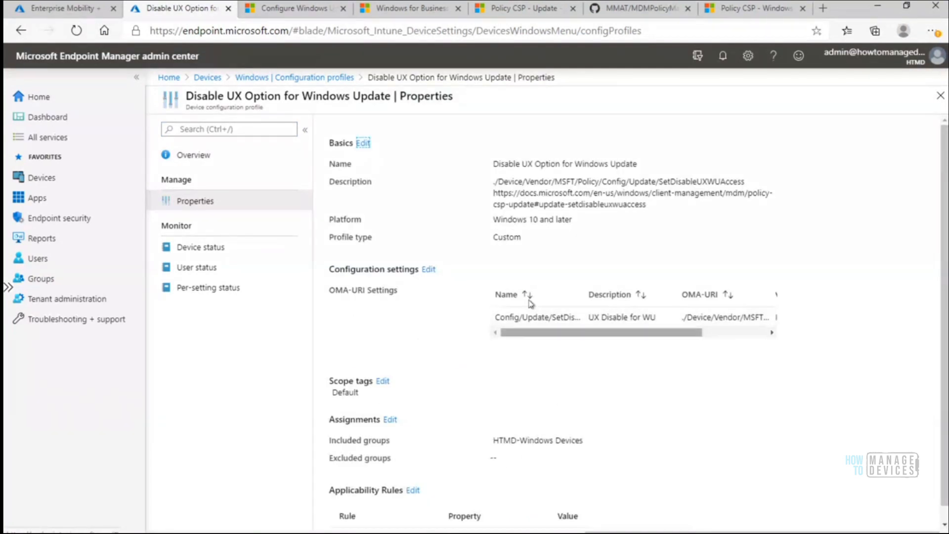
Open the profile's OMA-URI setting row for editing and highlight the ./Device/ prefix of its OMA-URI.
{"action": "left_click", "coordinate": [428, 270]}
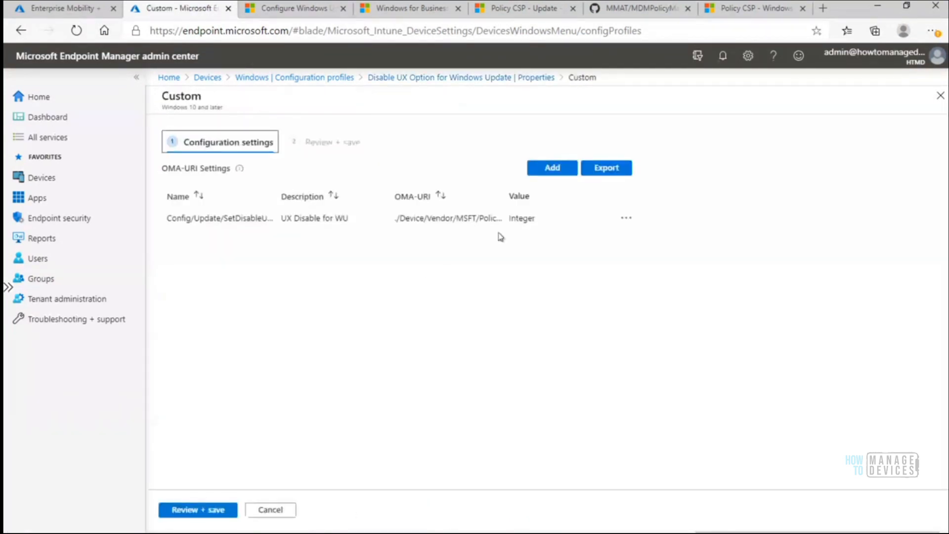
{"action": "left_click", "coordinate": [626, 224]}
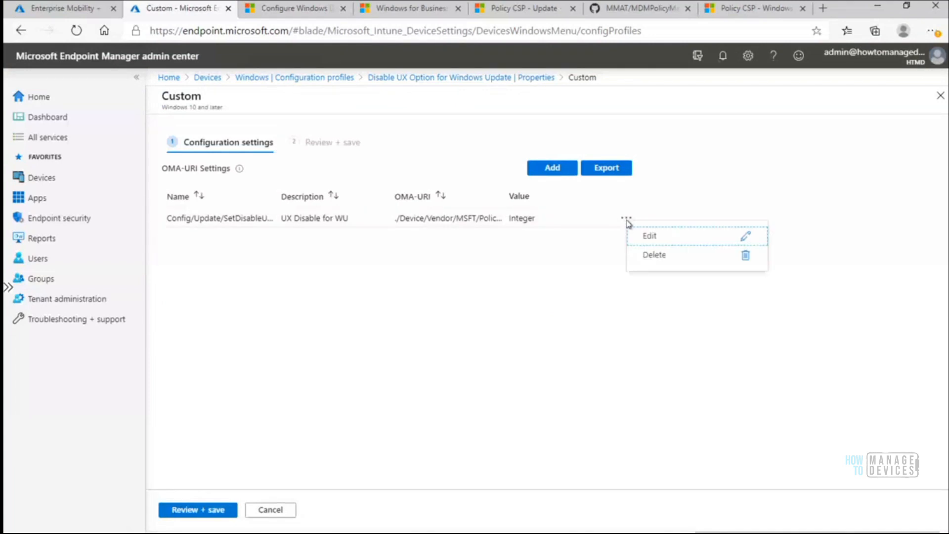
{"action": "left_click", "coordinate": [655, 241]}
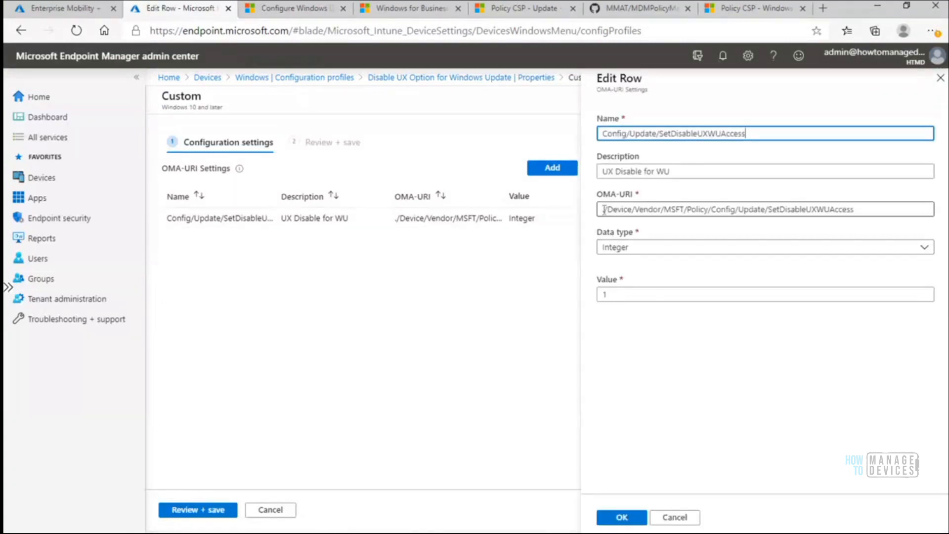
{"action": "left_click_drag", "start_coordinate": [603, 210], "coordinate": [633, 210]}
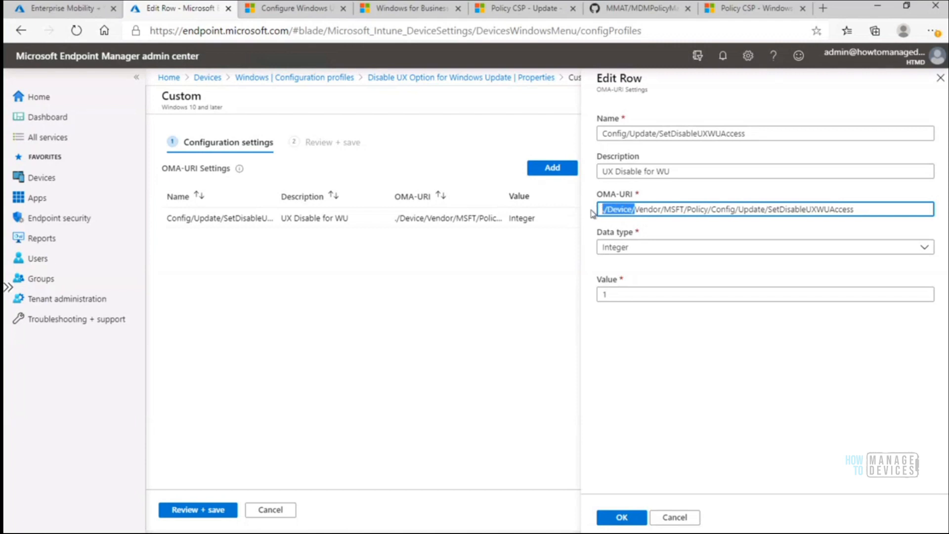
{"action": "left_click", "coordinate": [634, 210]}
Switch to Paint and frame the ./Vendor/MSFT root of the Disable UX tree with a red rounded rectangle.
{"action": "left_click", "coordinate": [452, 533]}
{"action": "left_click", "coordinate": [639, 510]}
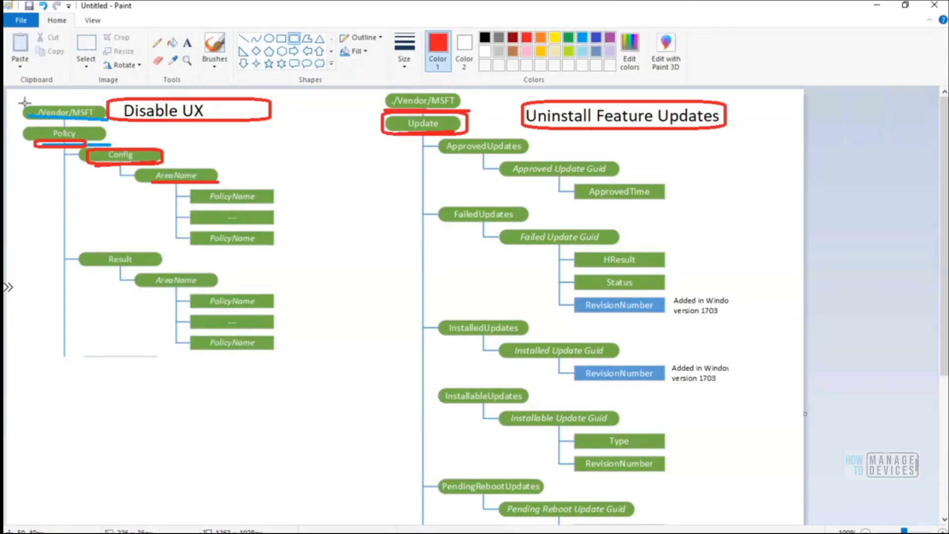
{"action": "mouse_move", "coordinate": [11, 101]}
{"action": "left_mouse_down"}
{"action": "mouse_move", "coordinate": [67, 126]}
{"action": "mouse_move", "coordinate": [113, 122]}
{"action": "left_mouse_up"}
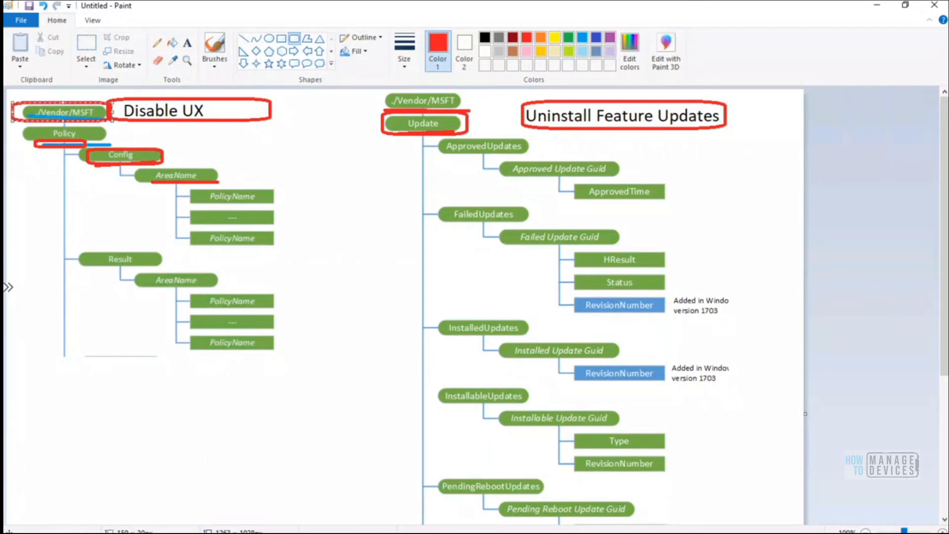
Return to Edge and compare the OMA-URI's ./Device/ prefix with the device-scope paths in the Policy CSP documentation.
{"action": "key", "text": "alt+Tab"}
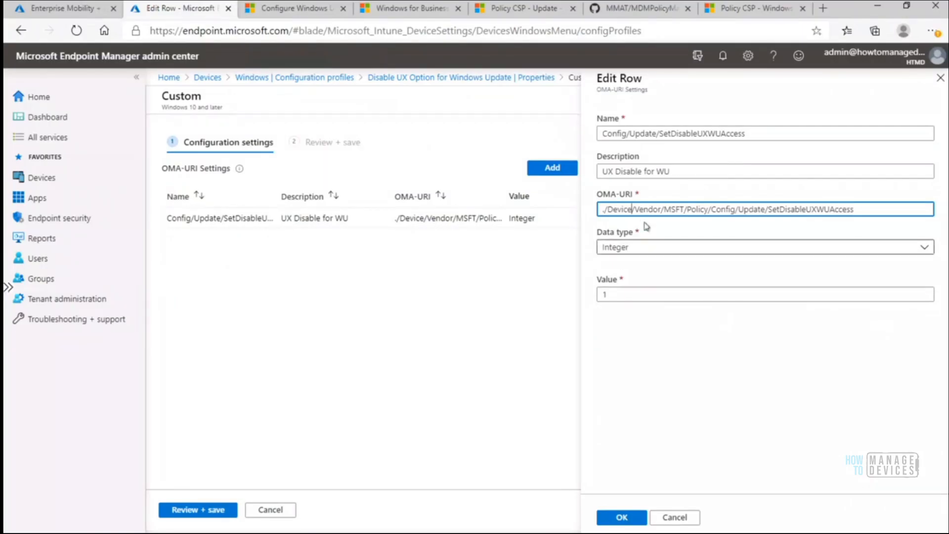
{"action": "left_click_drag", "start_coordinate": [636, 209], "coordinate": [599, 210]}
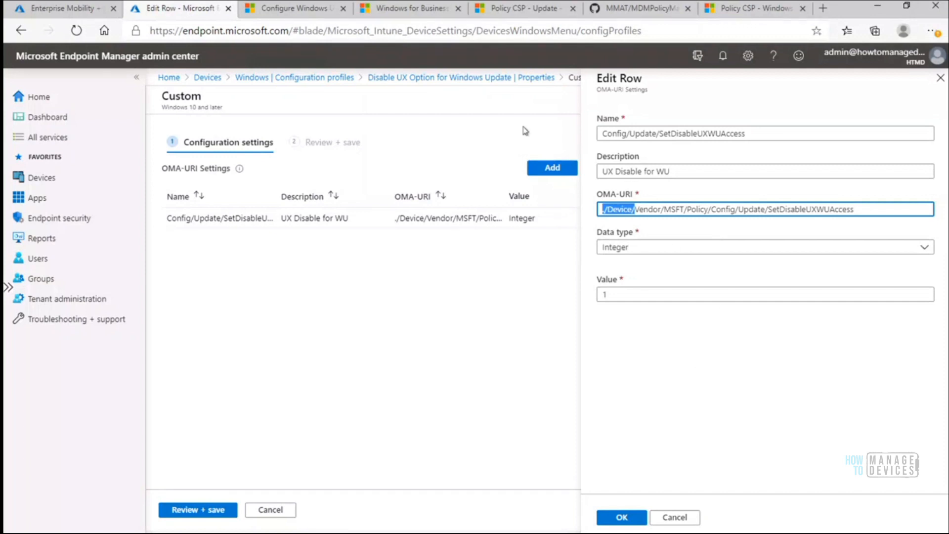
{"action": "left_click", "coordinate": [715, 10]}
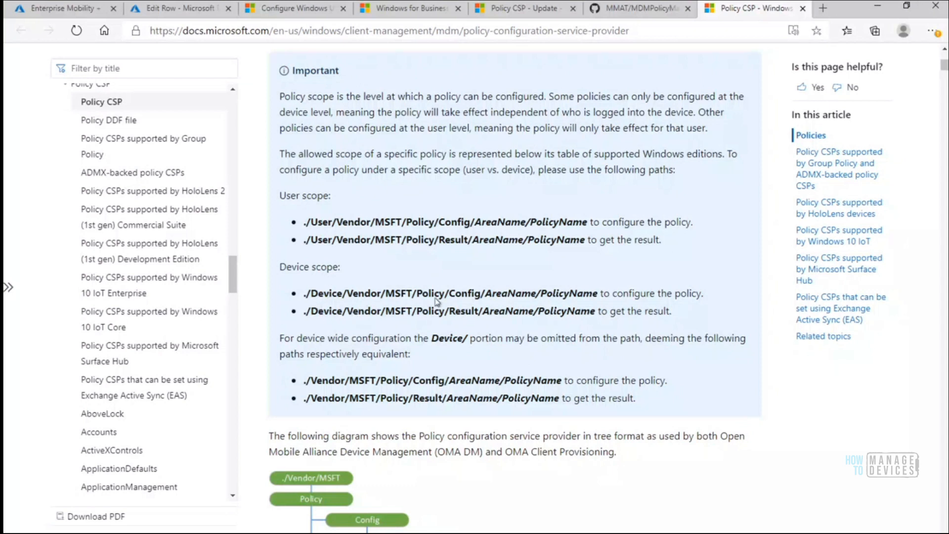
{"action": "left_click_drag", "start_coordinate": [303, 296], "coordinate": [354, 295]}
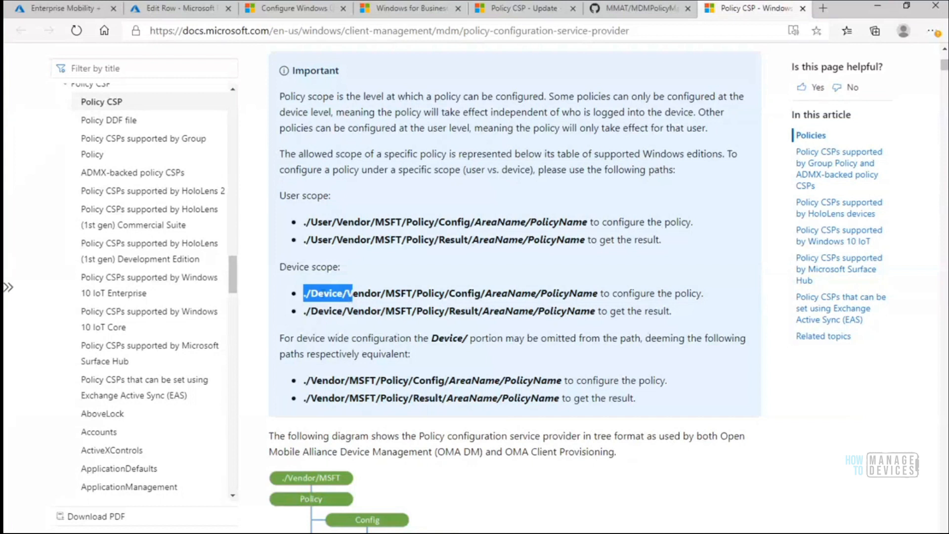
{"action": "left_click", "coordinate": [304, 299]}
{"action": "left_click_drag", "start_coordinate": [304, 299], "coordinate": [349, 299]}
{"action": "left_click_drag", "start_coordinate": [305, 313], "coordinate": [341, 314]}
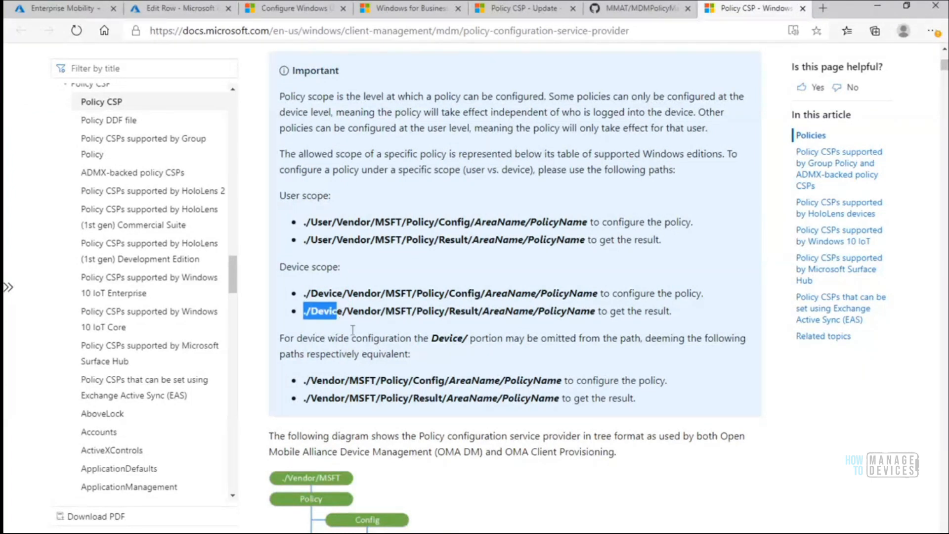
Highlight the ./Vendor/MSFT path and the note about omitting the Device/ portion in the Policy CSP documentation.
{"action": "left_click_drag", "start_coordinate": [303, 387], "coordinate": [377, 385]}
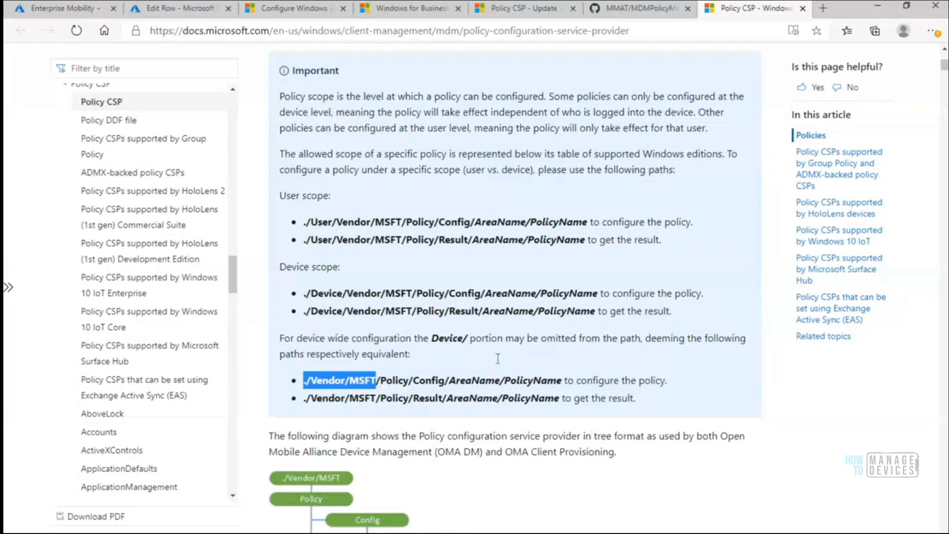
{"action": "left_click_drag", "start_coordinate": [433, 339], "coordinate": [498, 340]}
{"action": "left_click", "coordinate": [484, 365]}
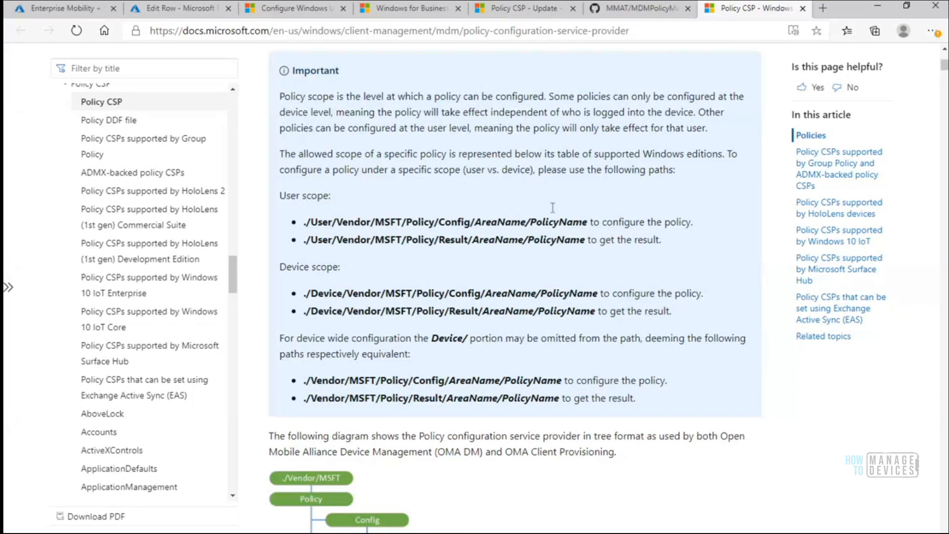
Highlight the SetDisablePauseUXAccess CspUri path in the MDMPolicyMapping.xml file on GitHub.
{"action": "left_click", "coordinate": [644, 14]}
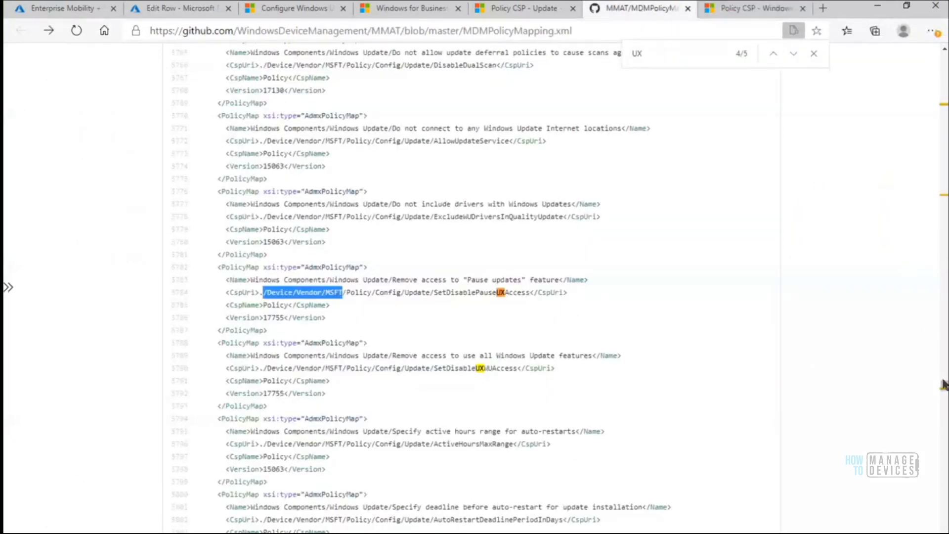
{"action": "left_click_drag", "start_coordinate": [945, 388], "coordinate": [946, 48]}
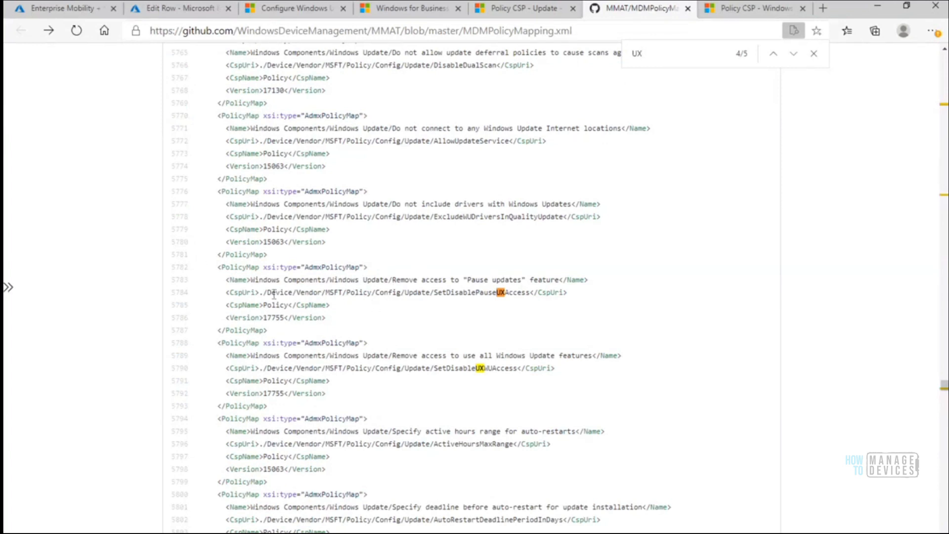
{"action": "left_click_drag", "start_coordinate": [337, 305], "coordinate": [528, 291]}
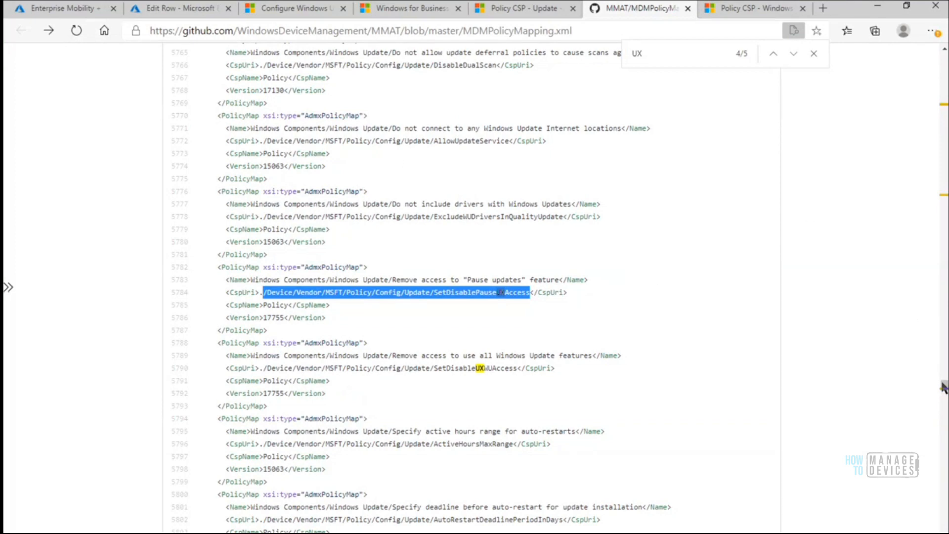
Examine the MMAT repository header and the first policy mappings in MDMPolicyMapping.xml, and select the page's URL.
{"action": "left_click_drag", "start_coordinate": [944, 390], "coordinate": [945, 51]}
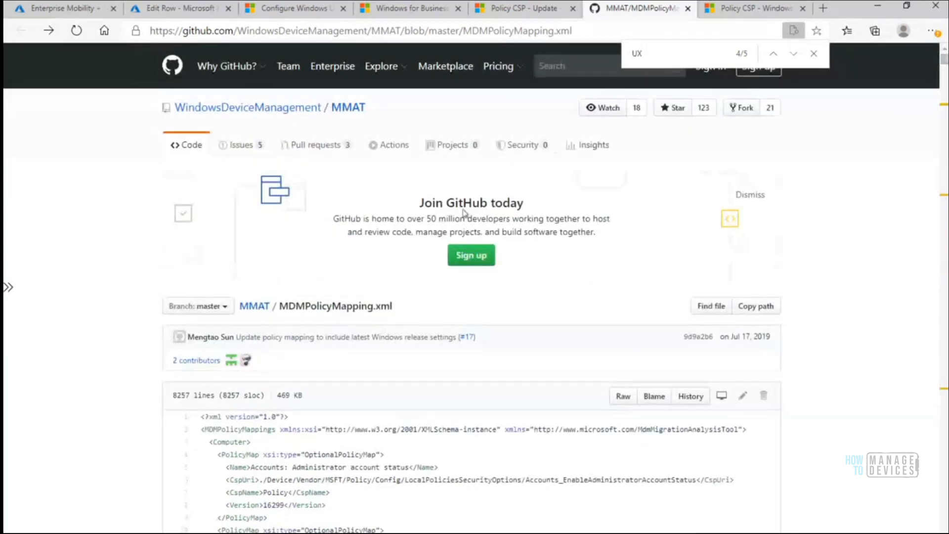
{"action": "mouse_move", "coordinate": [271, 113]}
{"action": "scroll", "coordinate": [945, 61], "scroll_direction": "down", "scroll_amount": 13}
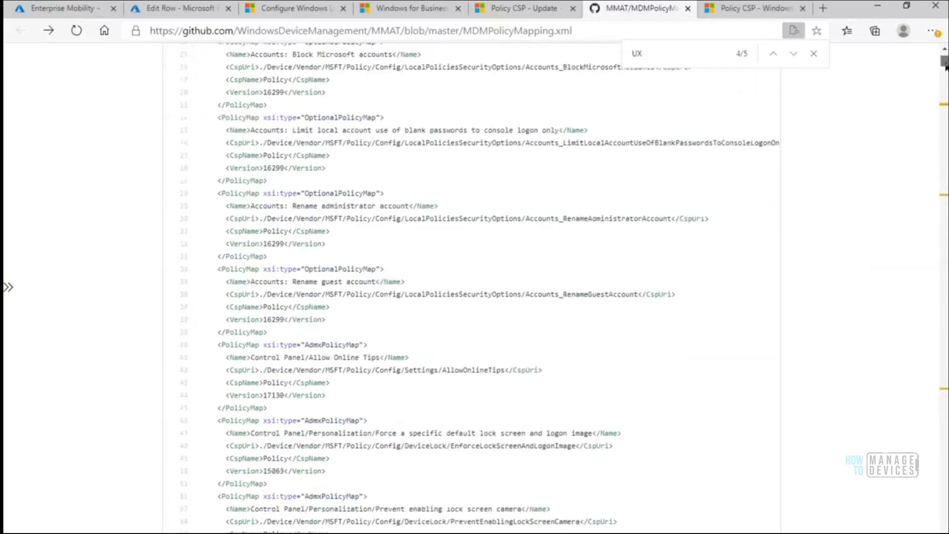
{"action": "left_click", "coordinate": [602, 31]}
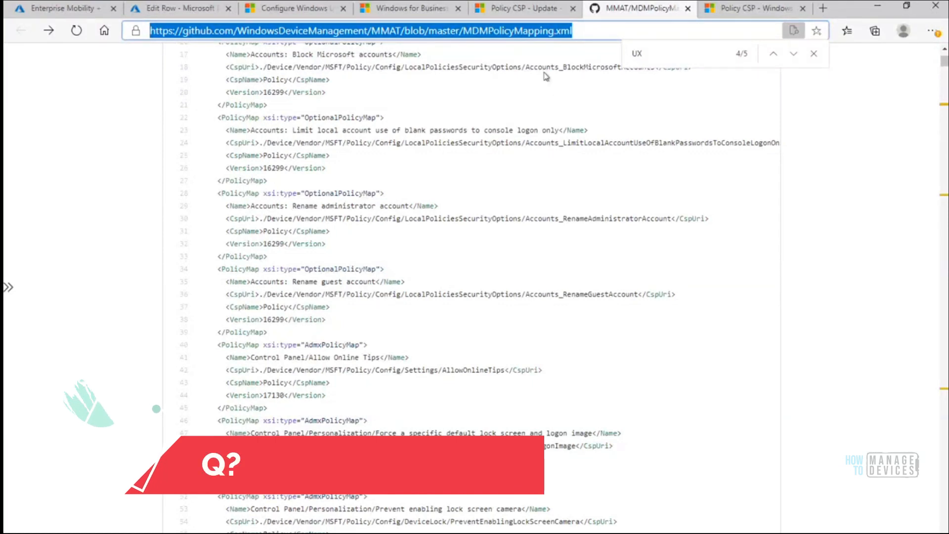
Find "UX" in MDMPolicyMapping.xml, select the device-scope SetDisablePauseUXAccess path, and compare it with the CSP tree diagram in Paint.
{"action": "left_click", "coordinate": [655, 54]}
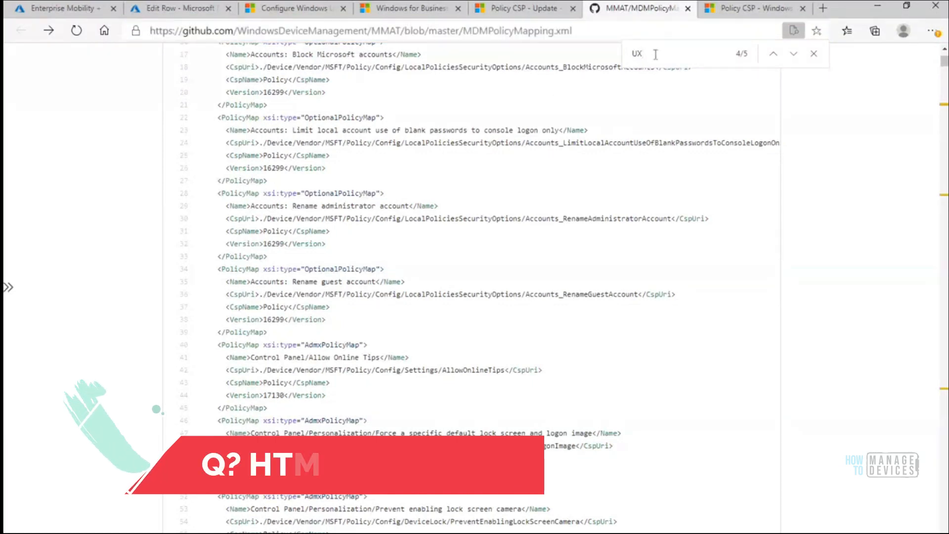
{"action": "key", "text": "BackSpace"}
{"action": "type", "text": "X"}
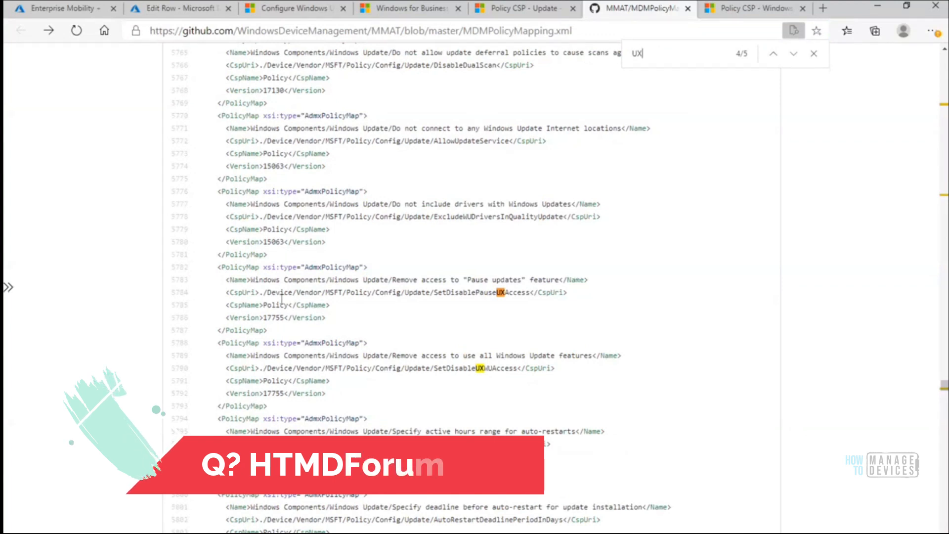
{"action": "left_click_drag", "start_coordinate": [263, 292], "coordinate": [531, 290]}
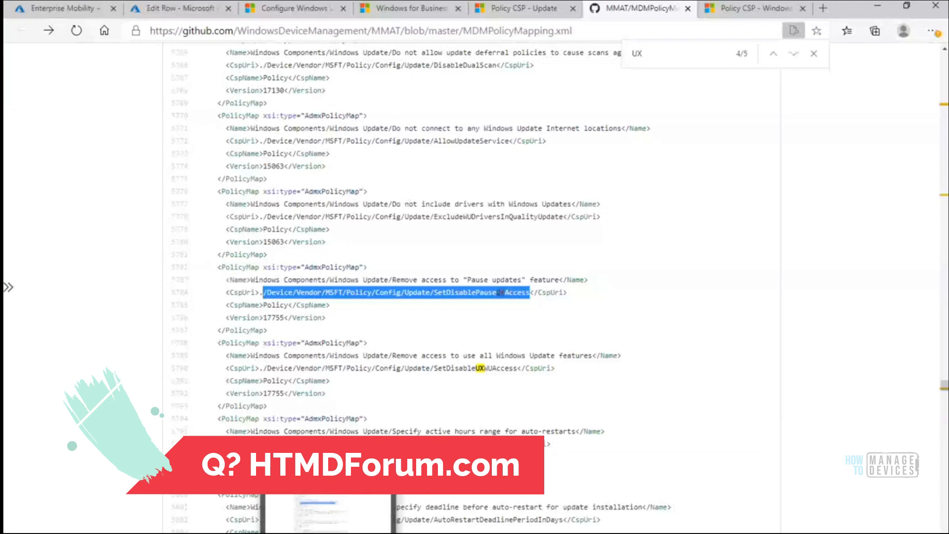
{"action": "left_click", "coordinate": [453, 533]}
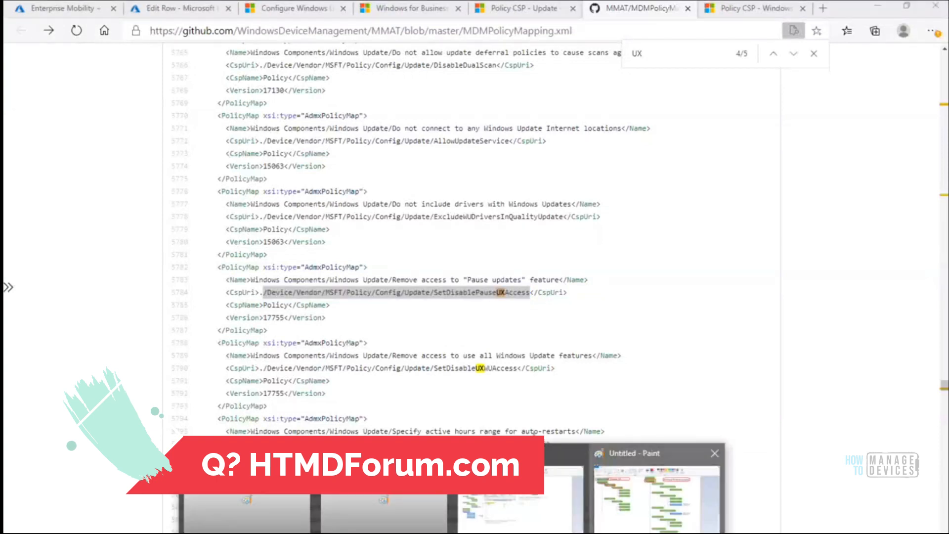
{"action": "left_click", "coordinate": [616, 508]}
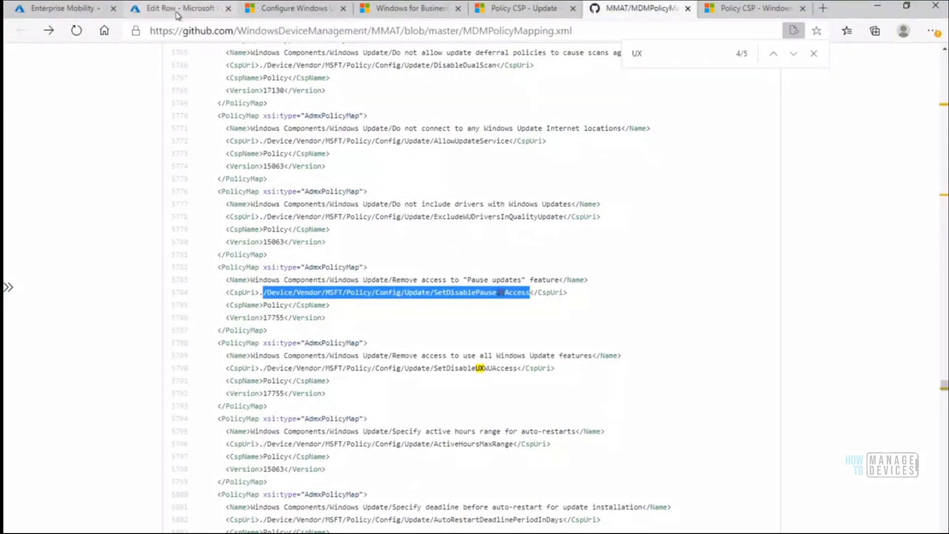
Return to Edge, close the existing OMA-URI row and its custom settings, and go back to the Windows configuration profiles list.
{"action": "left_click", "coordinate": [177, 14]}
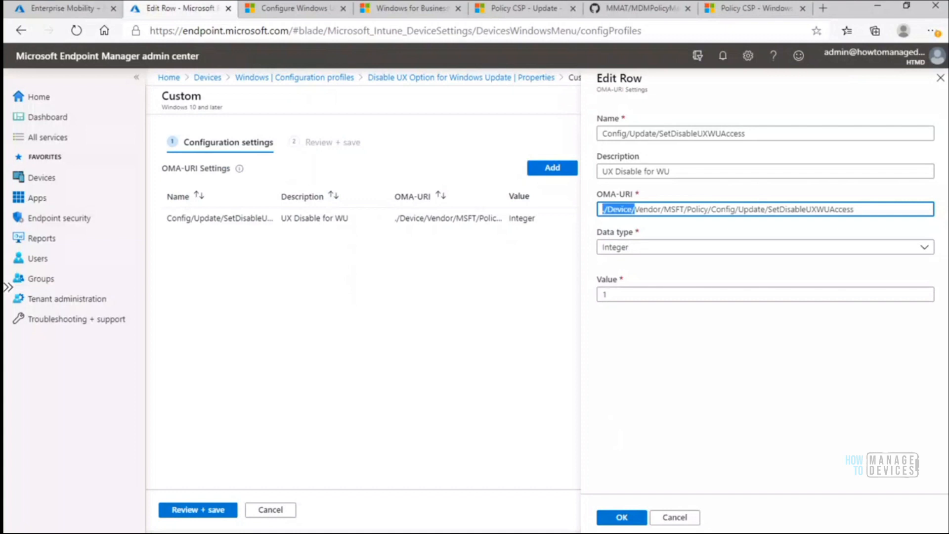
{"action": "left_click", "coordinate": [941, 79]}
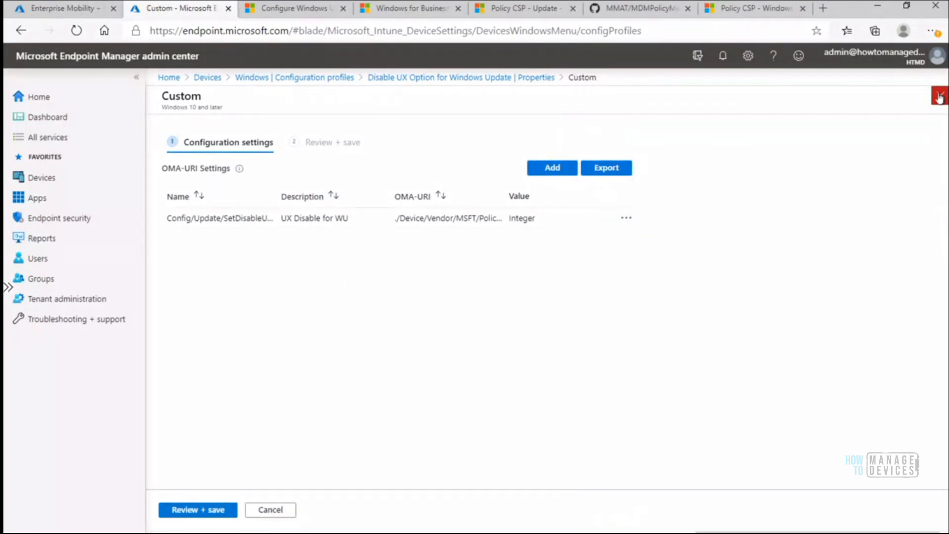
{"action": "left_click", "coordinate": [940, 96]}
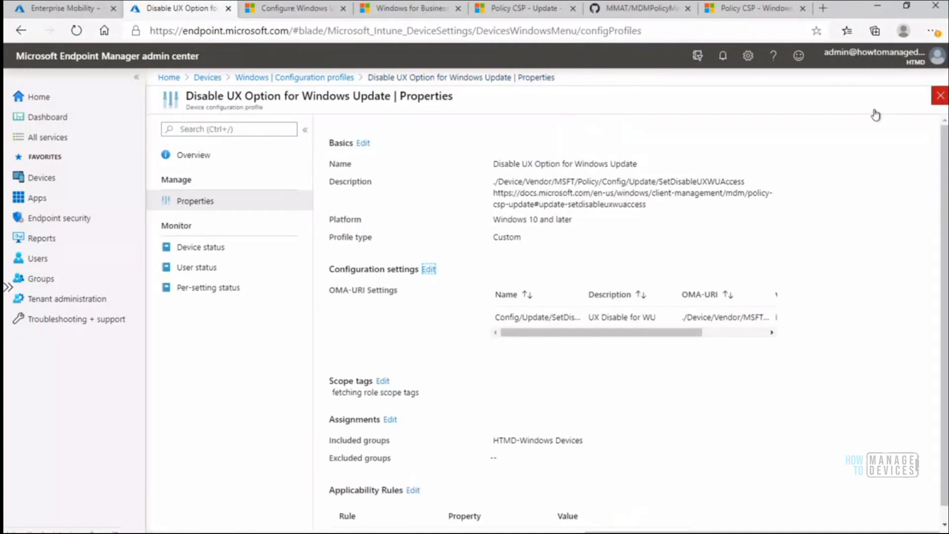
{"action": "left_click", "coordinate": [265, 77]}
Create a new configuration profile for the Windows 10 and later platform with the Custom profile type.
{"action": "left_click", "coordinate": [361, 130]}
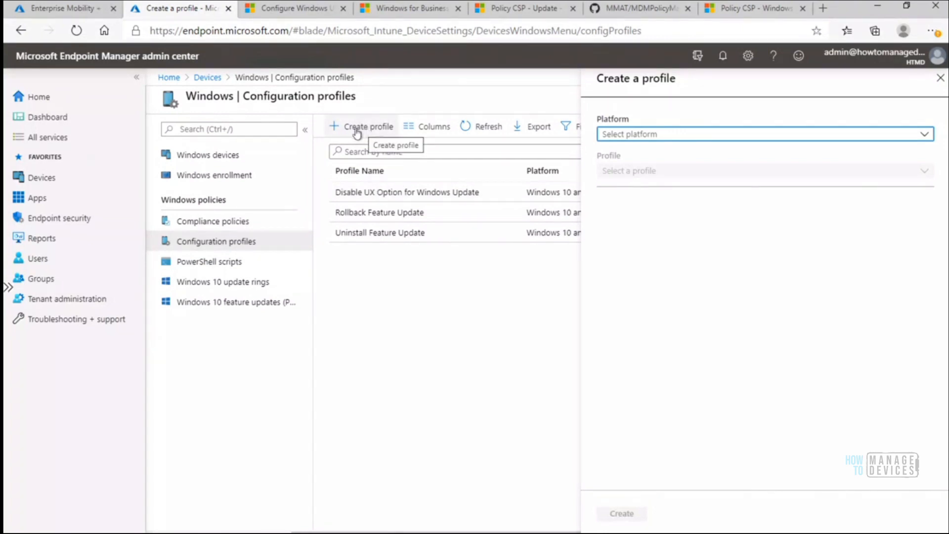
{"action": "left_click", "coordinate": [634, 136]}
{"action": "left_click", "coordinate": [646, 156]}
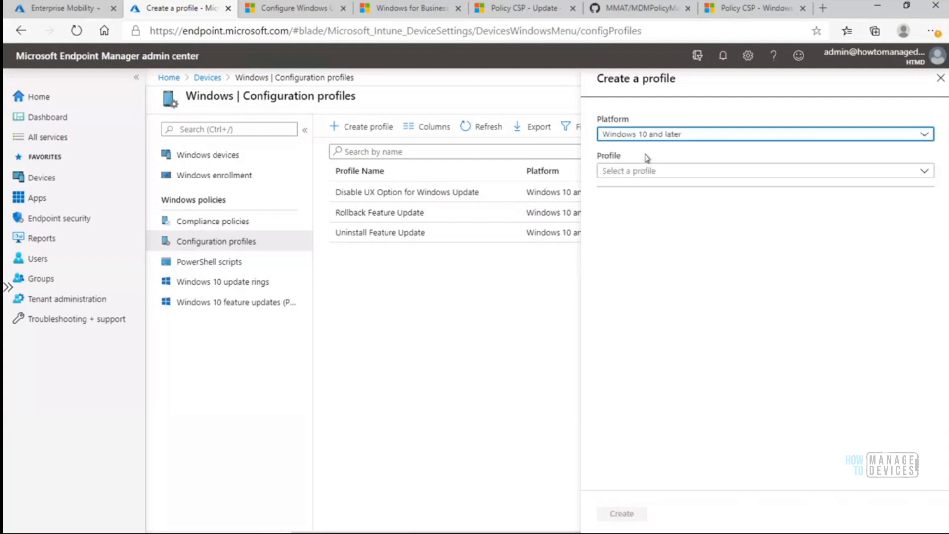
{"action": "left_click", "coordinate": [707, 177]}
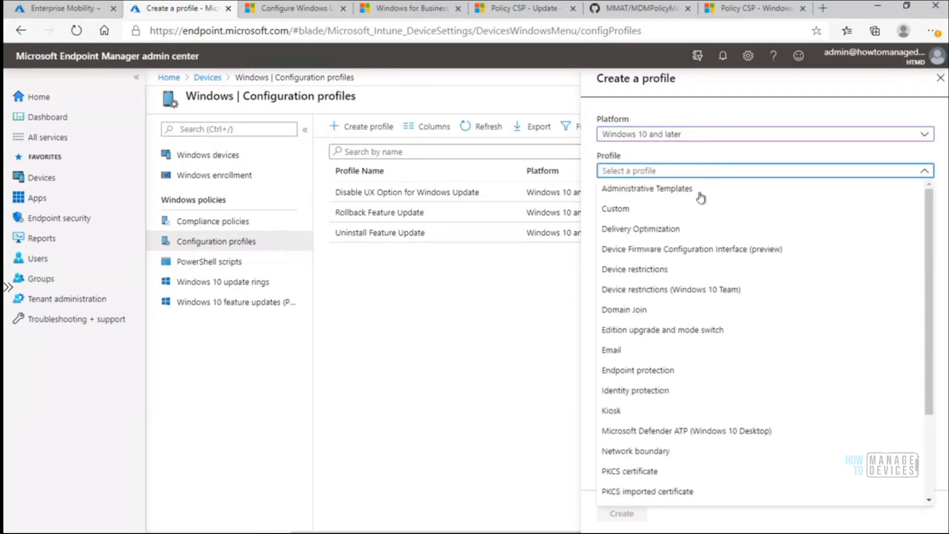
{"action": "left_click", "coordinate": [682, 210]}
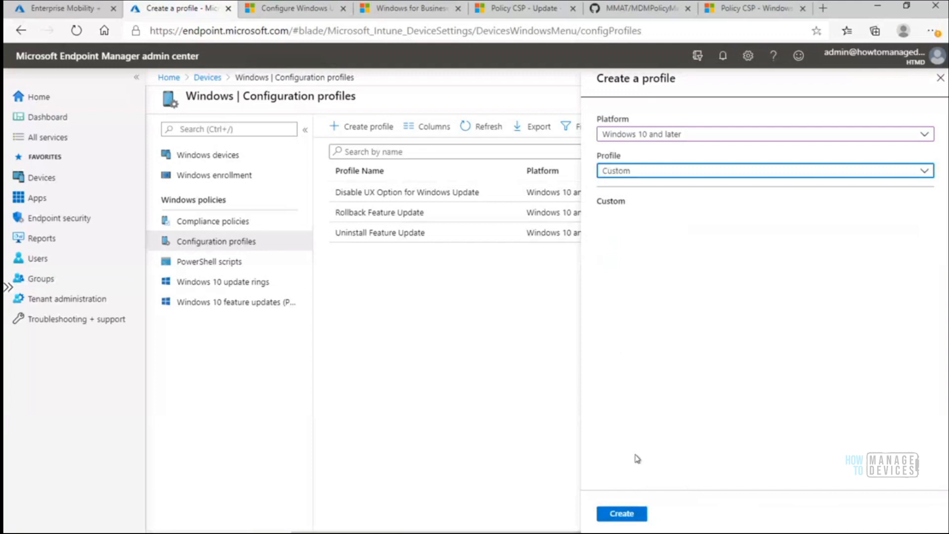
{"action": "left_click", "coordinate": [621, 515]}
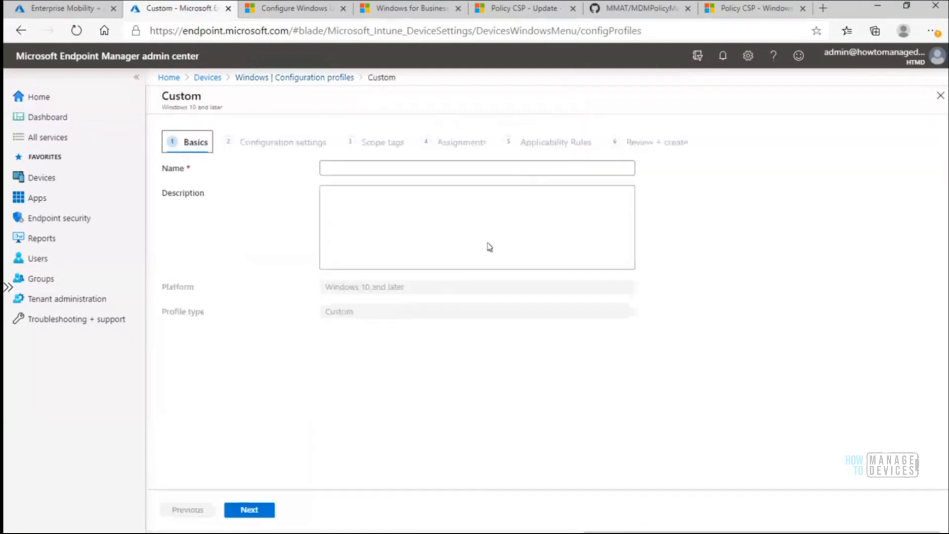
Name the profile "Disable UX for Pause Updates", enter /Device/Vendor/MSFT/Policy/Config/Update/SetDisablePauseUXAccess as its description, copy that path, and continue to the configuration settings.
{"action": "left_click", "coordinate": [365, 168]}
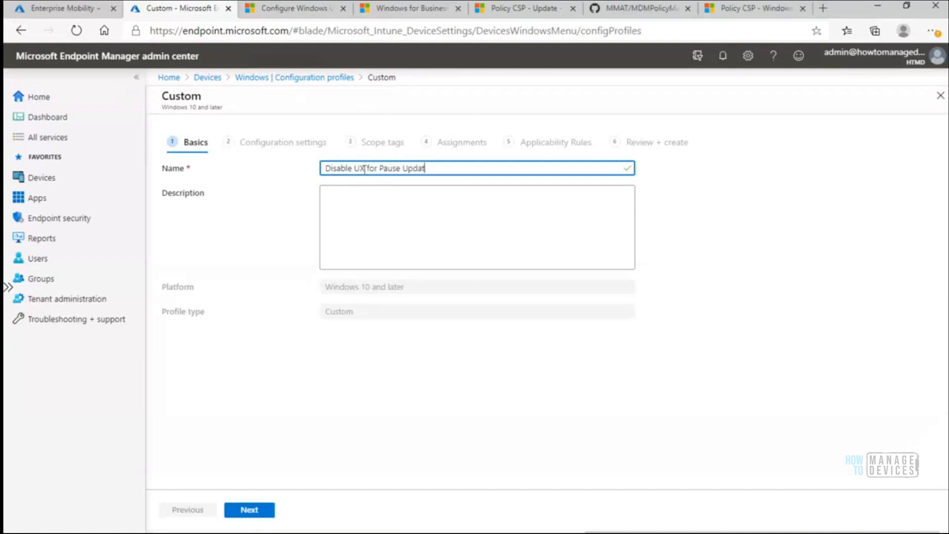
{"action": "left_click", "coordinate": [336, 214]}
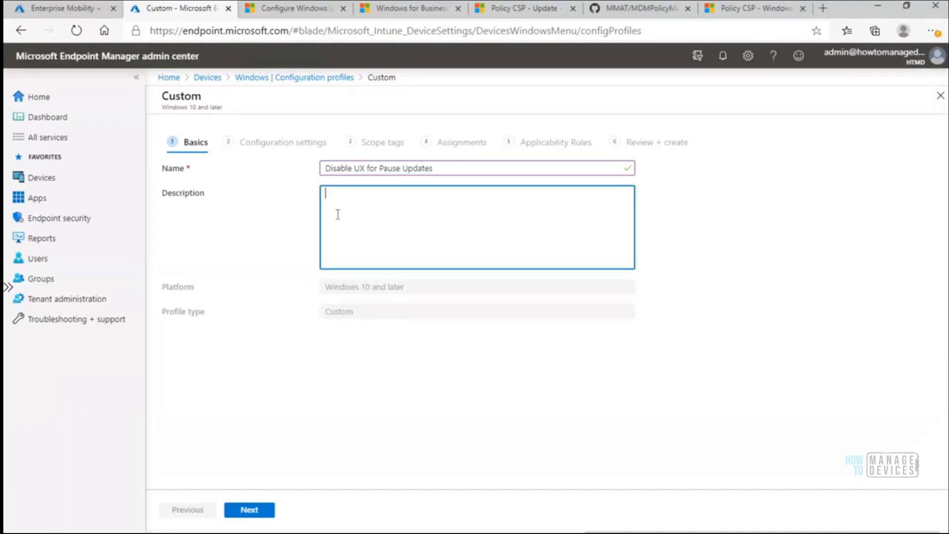
{"action": "type", "text": "/Device/Vendor/MSFT/Policy/Config/Update/SetDisablePauseUXAccess"}
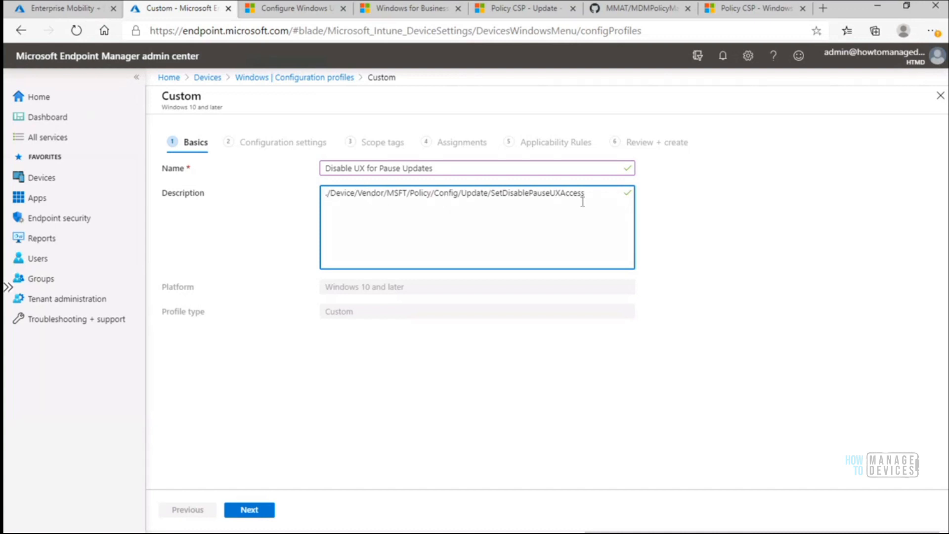
{"action": "left_click_drag", "start_coordinate": [585, 194], "coordinate": [313, 200]}
{"action": "key", "text": "ctrl+c"}
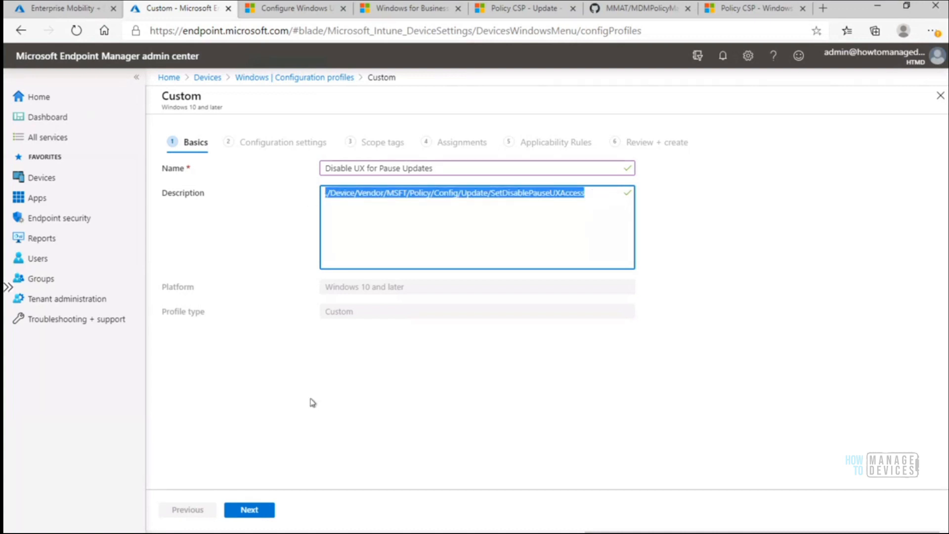
{"action": "left_click", "coordinate": [249, 510]}
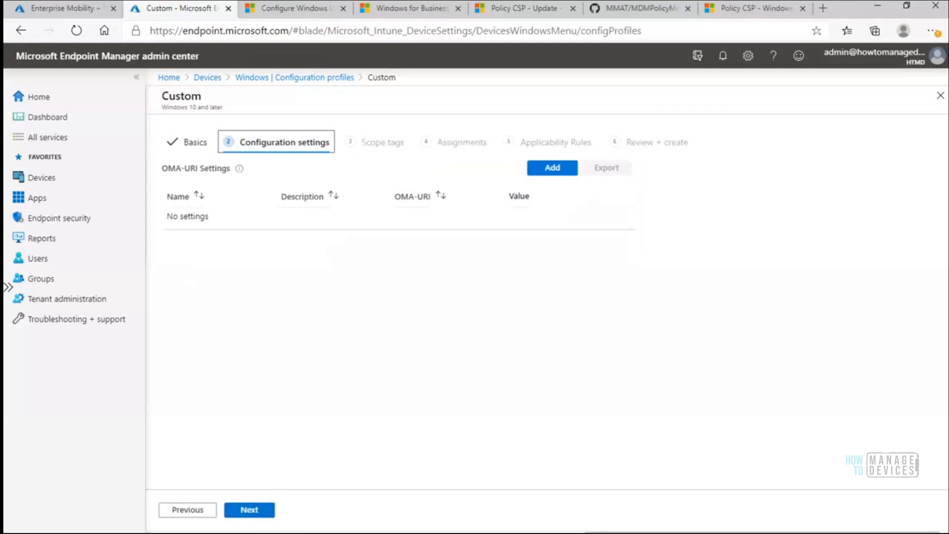
Start a new OMA-URI row named Update/SetDisablePauseUXAccess with the description "Disable Pause".
{"action": "left_click", "coordinate": [549, 169]}
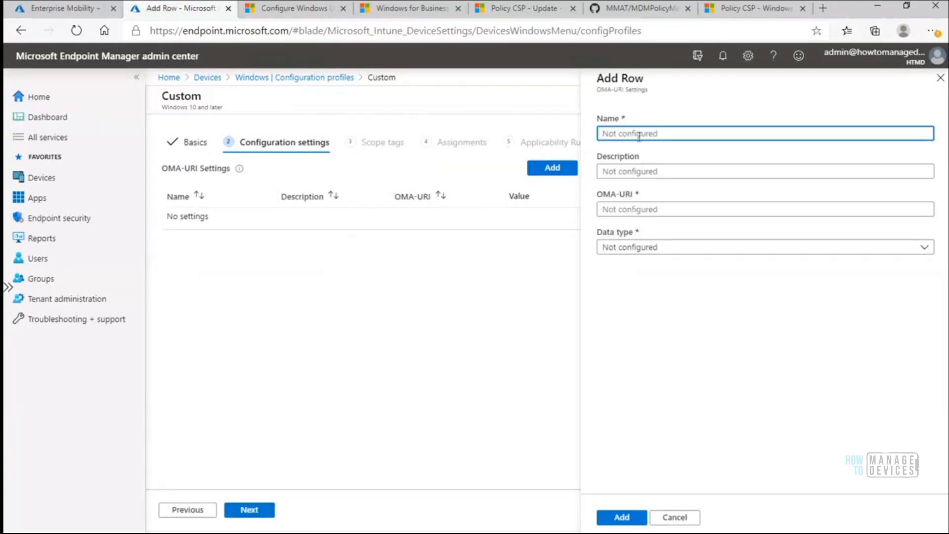
{"action": "key", "text": "ctrl+v"}
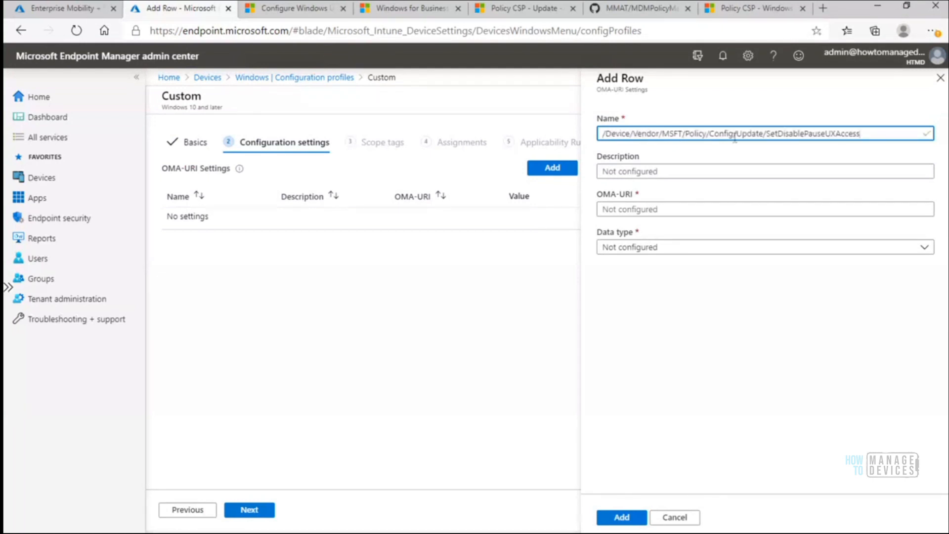
{"action": "left_click_drag", "start_coordinate": [737, 134], "coordinate": [487, 134]}
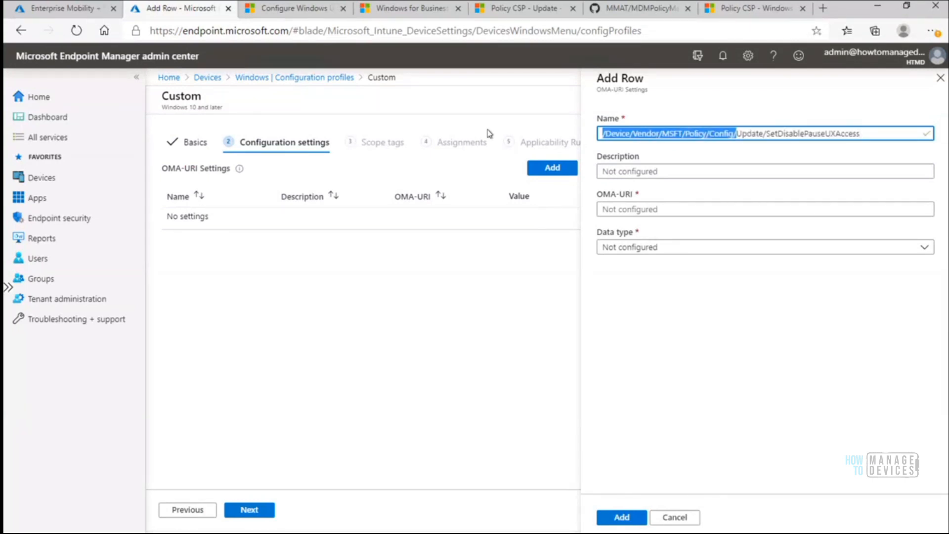
{"action": "key", "text": "BackSpace"}
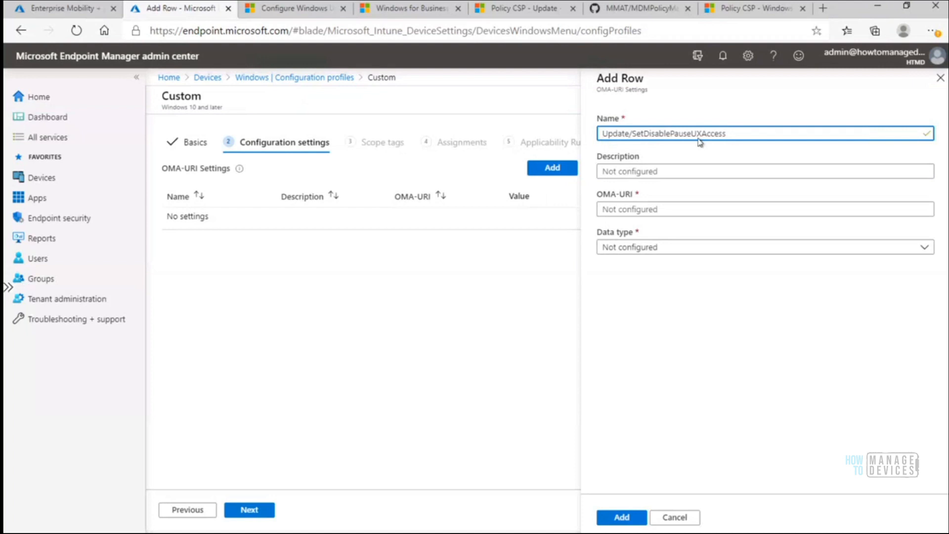
{"action": "left_click", "coordinate": [663, 171]}
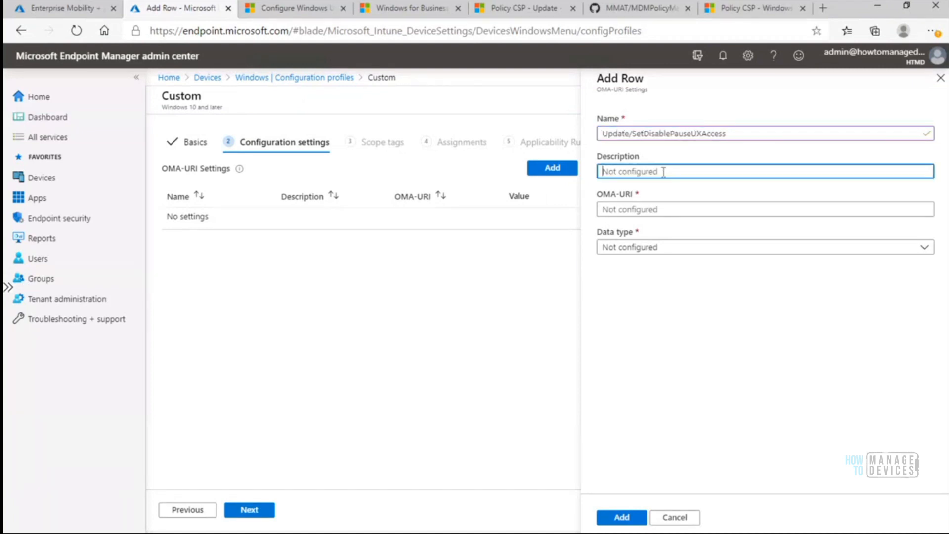
{"action": "type", "text": "Disable Pause"}
Copy the ./Device/Vendor/MSFT/Policy/Config/Update/SetDisablePauseUXAccess path from Software Update.txt in Notepad for the row's OMA-URI.
{"action": "left_click", "coordinate": [657, 210]}
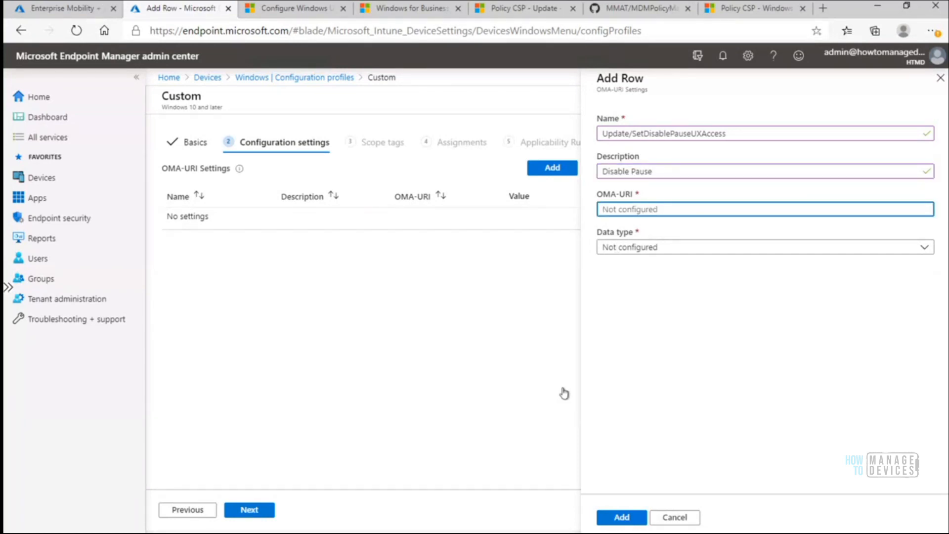
{"action": "left_click", "coordinate": [515, 533]}
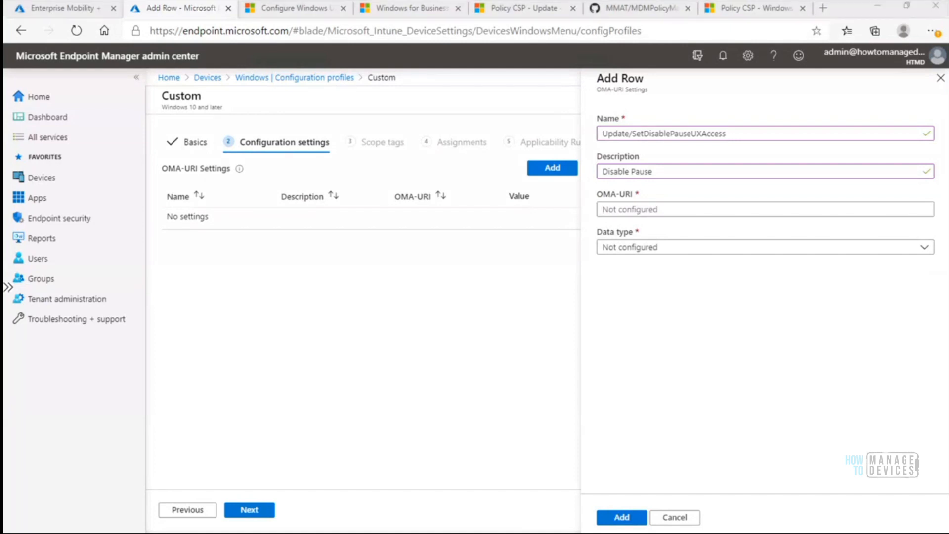
{"action": "left_click", "coordinate": [478, 510]}
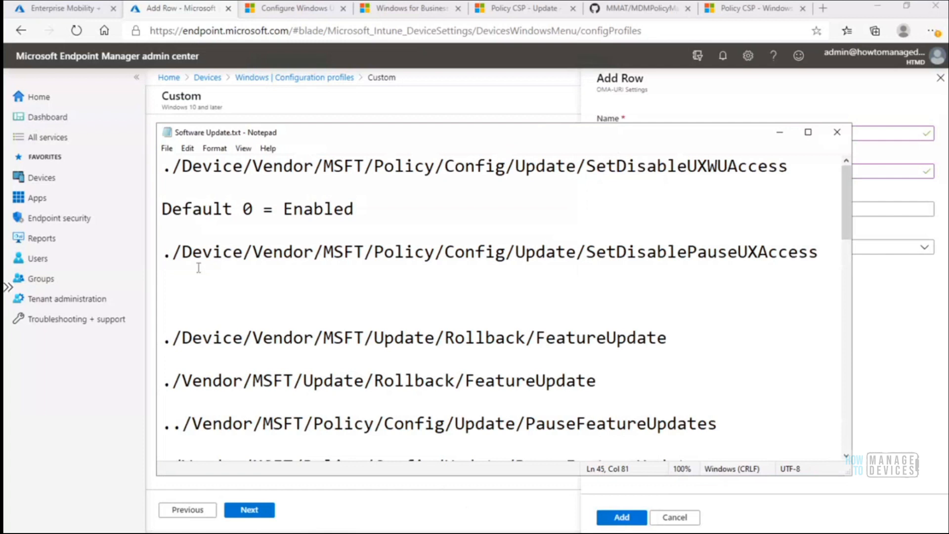
{"action": "left_click", "coordinate": [162, 255]}
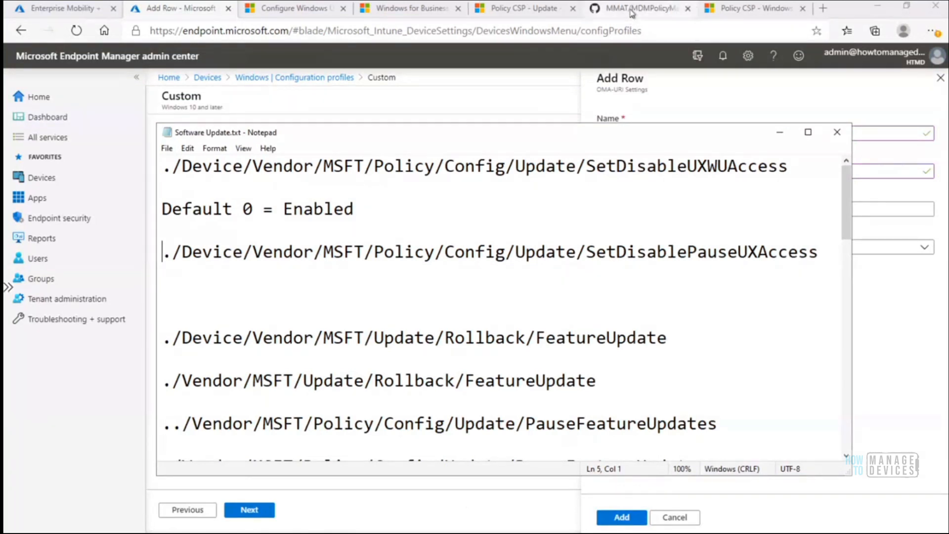
{"action": "left_click_drag", "start_coordinate": [164, 253], "coordinate": [819, 254]}
{"action": "key", "text": "ctrl+c"}
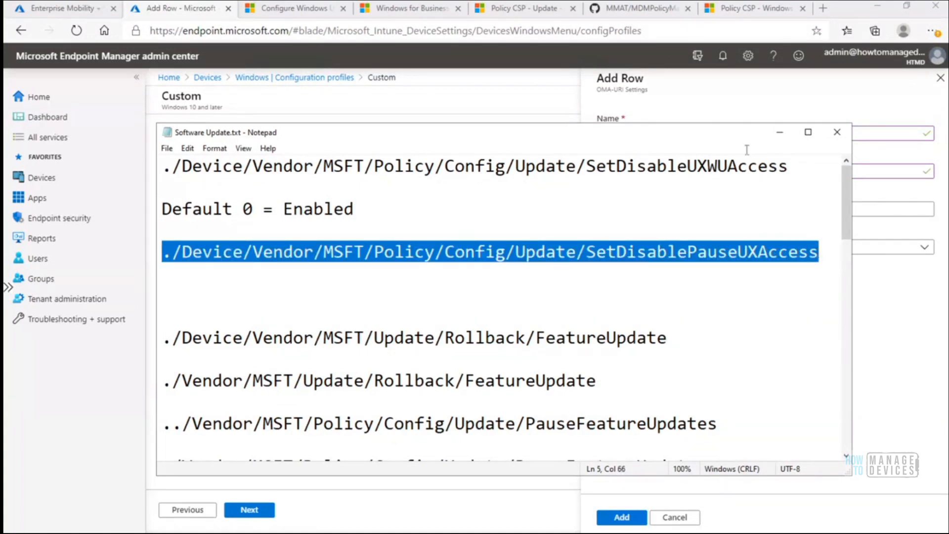
Switch to Edge, search MDMPolicyMapping.xml on GitHub for the copied path, and enlarge the page to 175% to check the matching CspUri.
{"action": "left_click", "coordinate": [633, 8]}
{"action": "key", "text": "ctrl+f"}
{"action": "key", "text": "ctrl+v"}
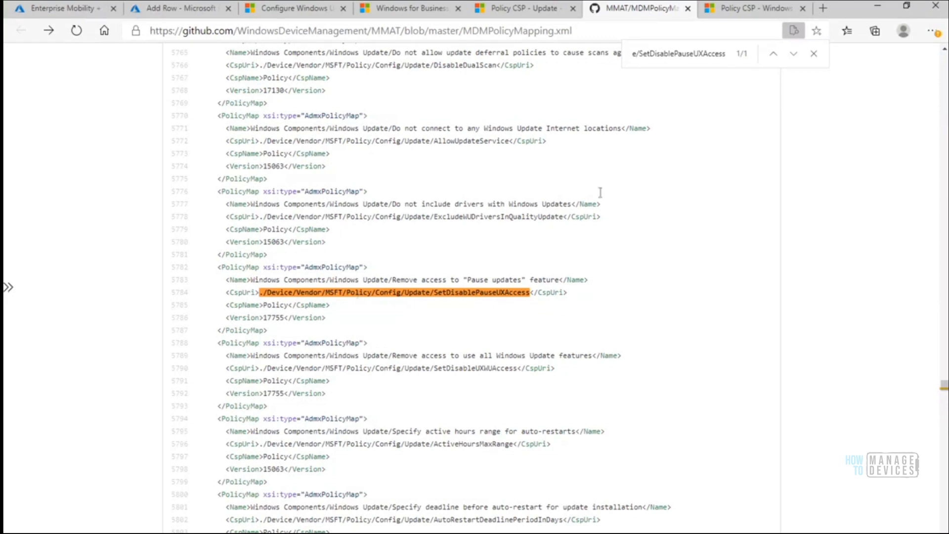
{"action": "left_click", "coordinate": [932, 31]}
{"action": "left_click", "coordinate": [909, 143]}
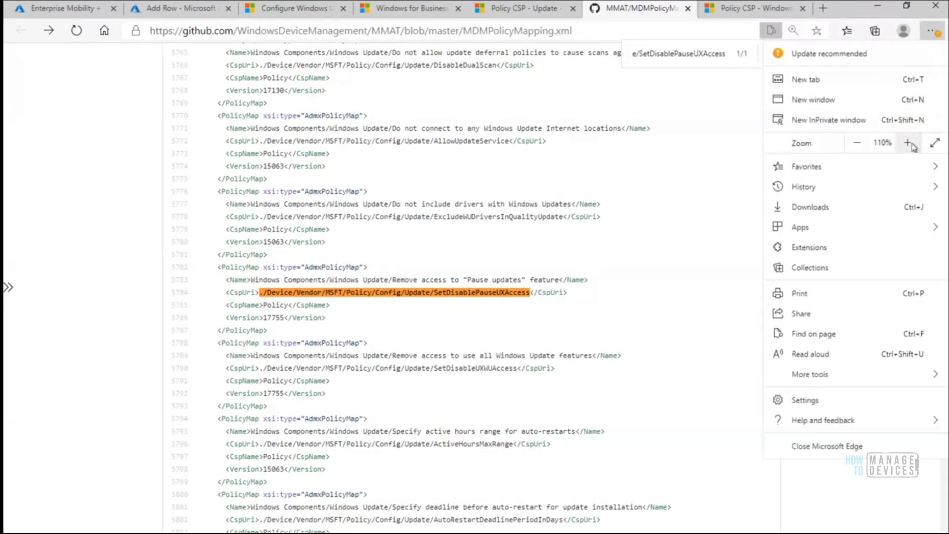
{"action": "left_click", "coordinate": [908, 143]}
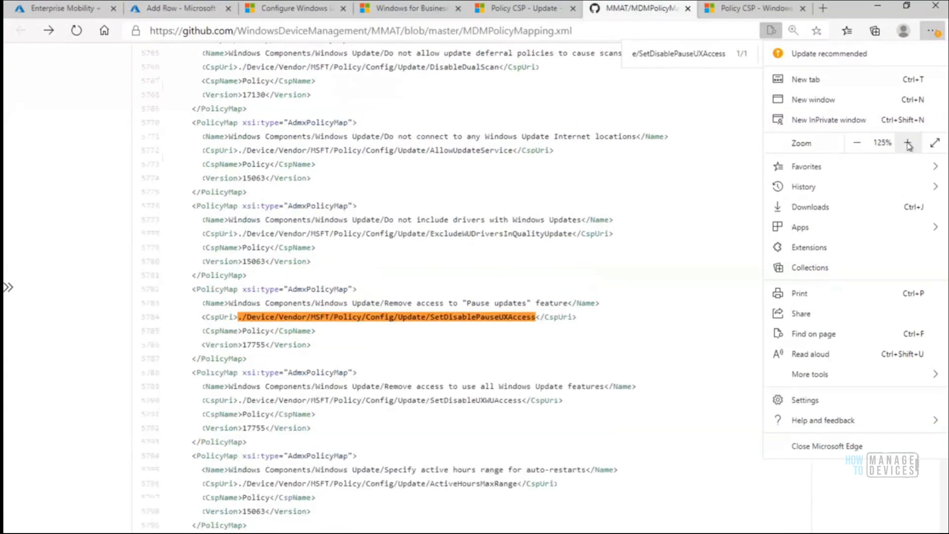
{"action": "left_click", "coordinate": [908, 143]}
{"action": "left_click", "coordinate": [909, 143]}
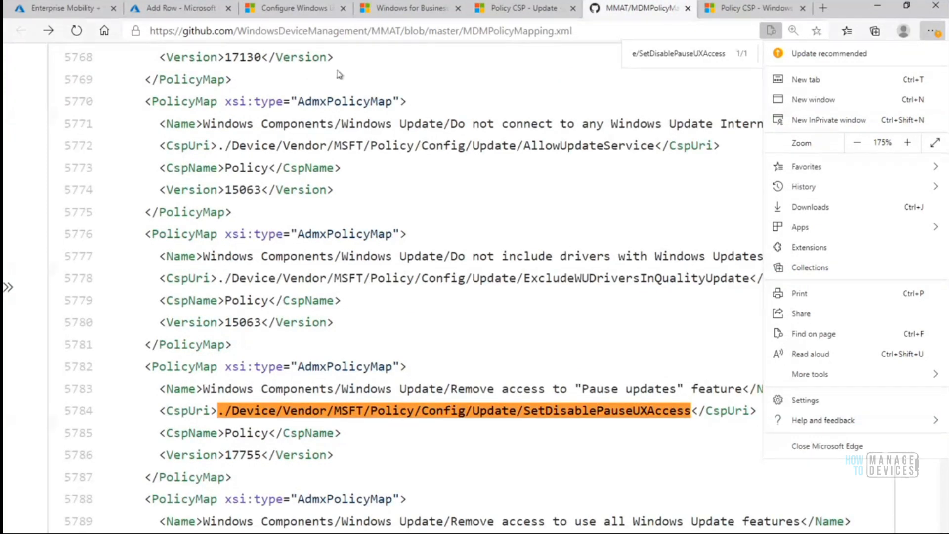
Set the new row's OMA-URI to ./Device/Vendor/MSFT/Policy/Config/Update/SetDisablePauseUXAccess.
{"action": "left_click", "coordinate": [194, 14]}
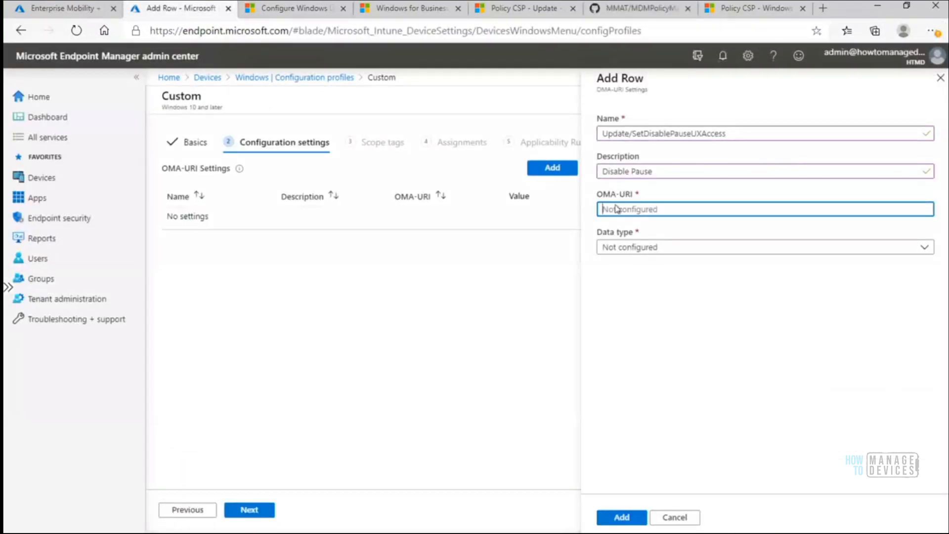
{"action": "key", "text": "ctrl+v"}
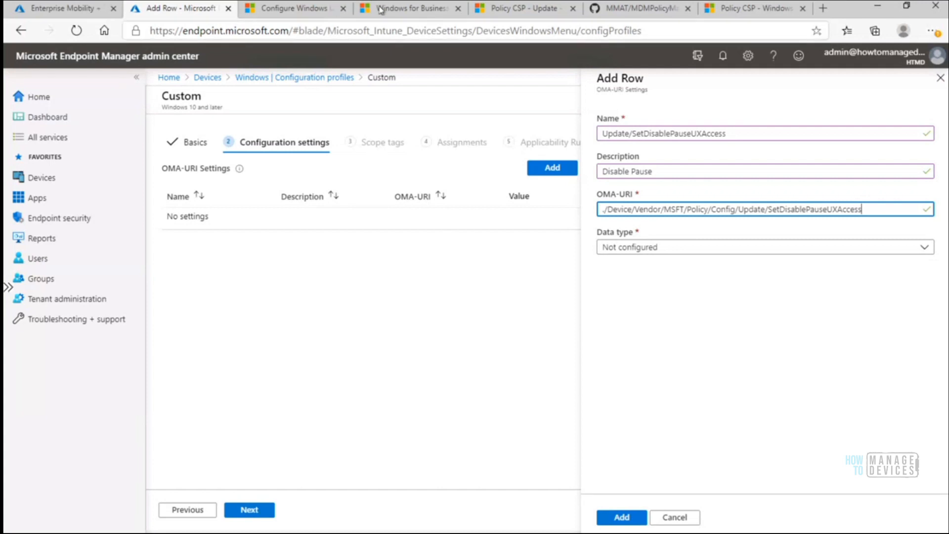
Look through the Windows Update documentation pages and examine the SetDisableUXWUAccess entry and its neighbours in the Policy CSP - Update article.
{"action": "left_click", "coordinate": [400, 12]}
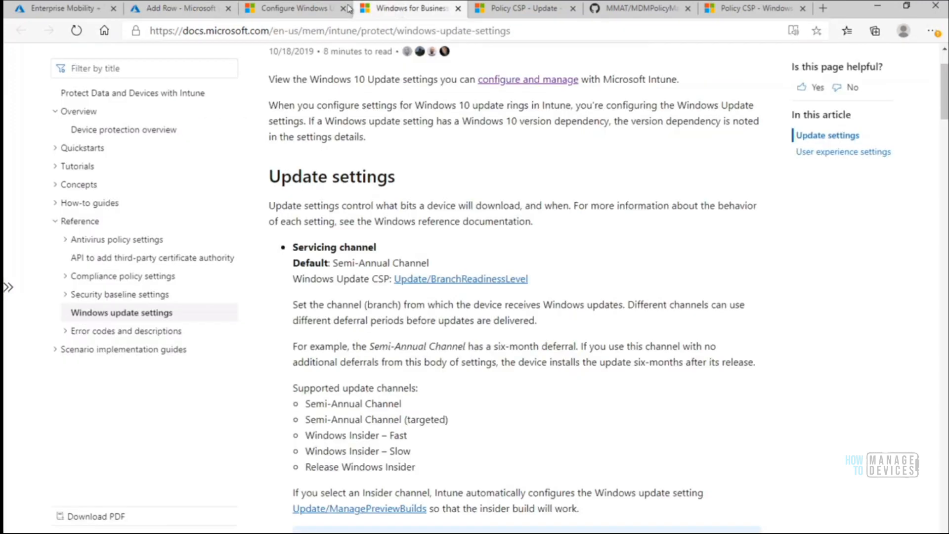
{"action": "left_click", "coordinate": [313, 10]}
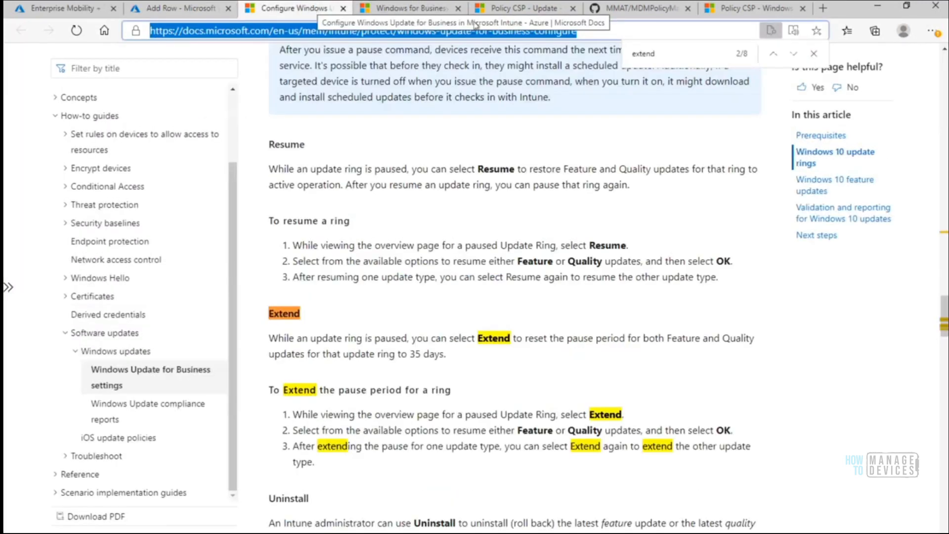
{"action": "left_click", "coordinate": [510, 10]}
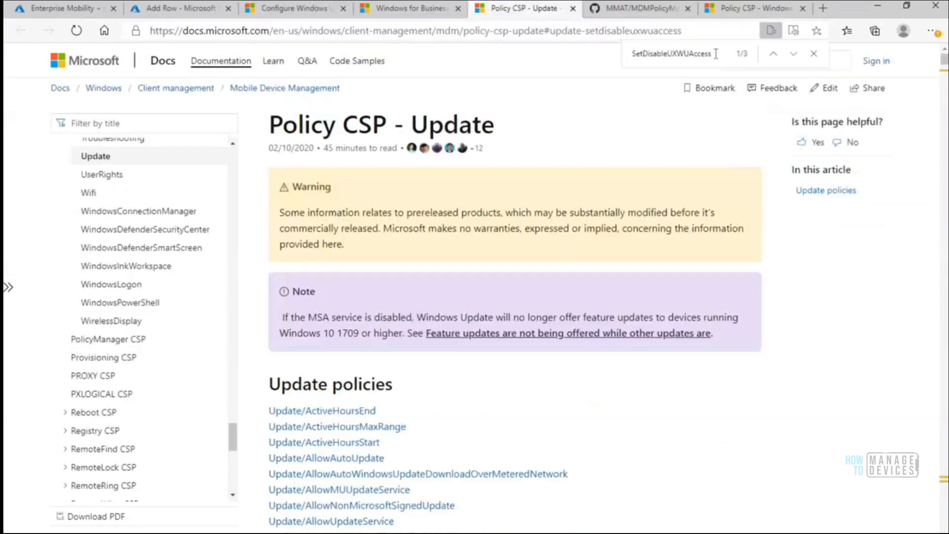
{"action": "key", "text": "Return"}
{"action": "key", "text": "Return"}
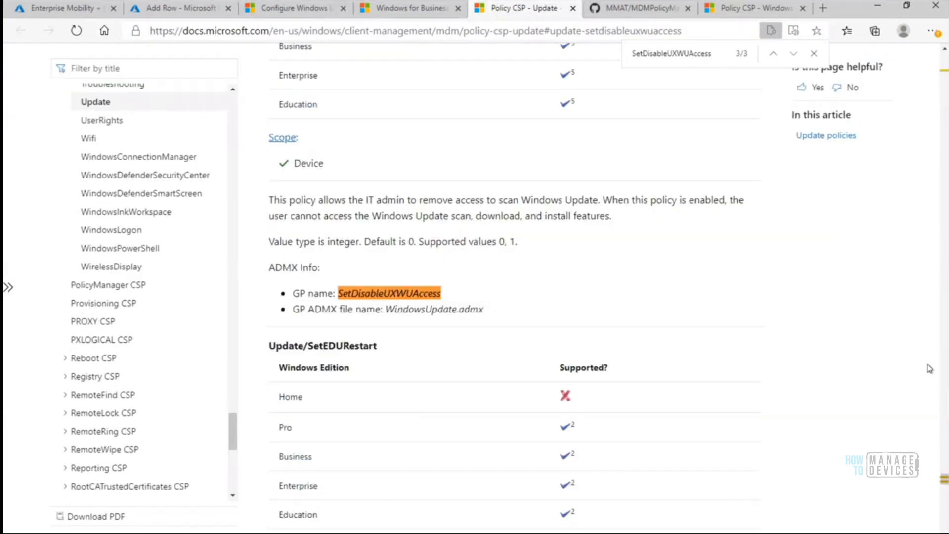
{"action": "scroll", "coordinate": [514, 286], "scroll_direction": "down", "scroll_amount": 2}
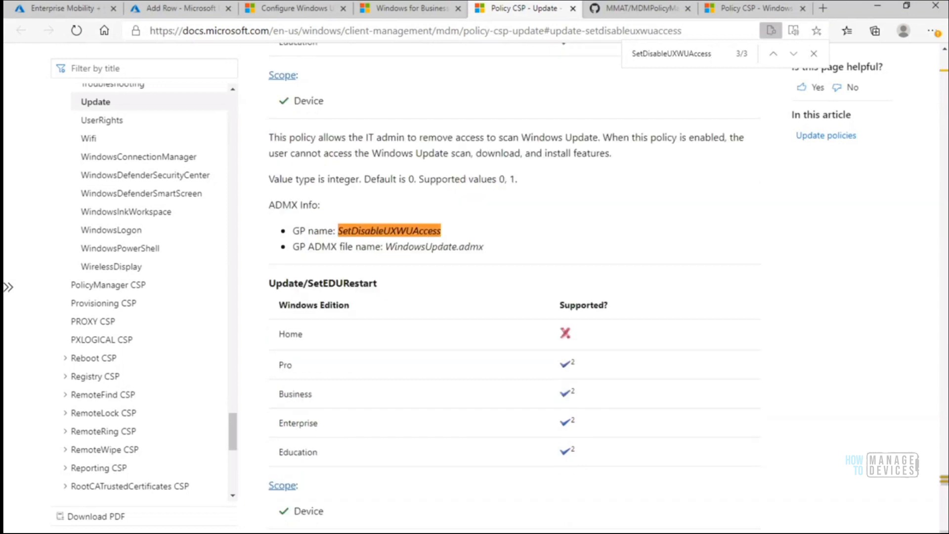
{"action": "scroll", "coordinate": [816, 482], "scroll_direction": "down", "scroll_amount": 3}
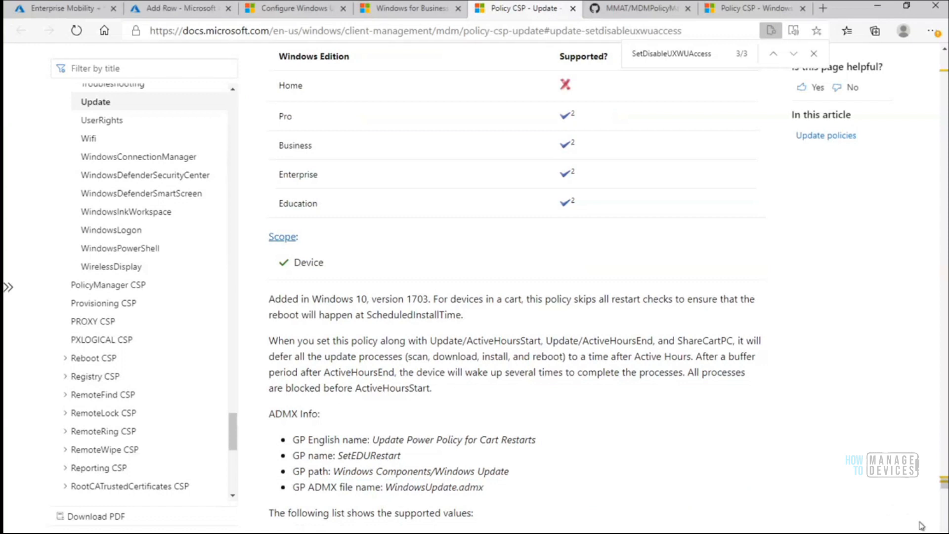
{"action": "scroll", "coordinate": [942, 530], "scroll_direction": "down", "scroll_amount": 1}
{"action": "scroll", "coordinate": [942, 530], "scroll_direction": "down", "scroll_amount": 1}
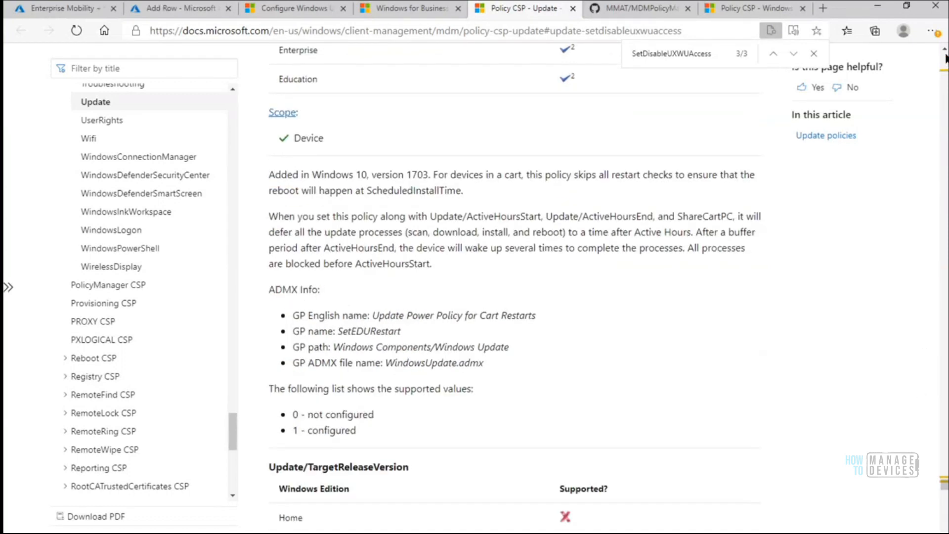
{"action": "scroll", "coordinate": [944, 54], "scroll_direction": "up", "scroll_amount": 6}
{"action": "scroll", "coordinate": [945, 54], "scroll_direction": "up", "scroll_amount": 3}
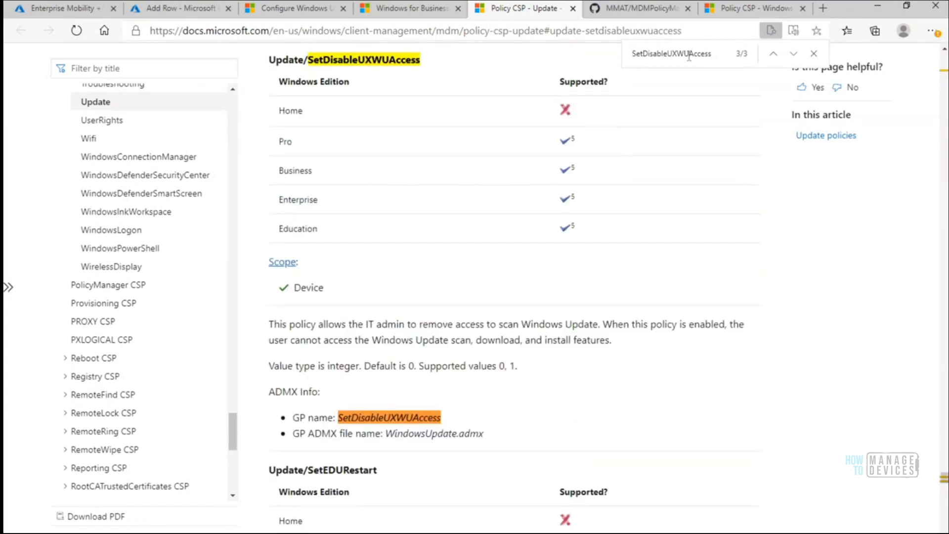
Search the Policy CSP - Update article for "pause" and "UX", and open the Update/SetDisablePauseUXAccess entry.
{"action": "double_click", "coordinate": [709, 54]}
{"action": "type", "text": "pause"}
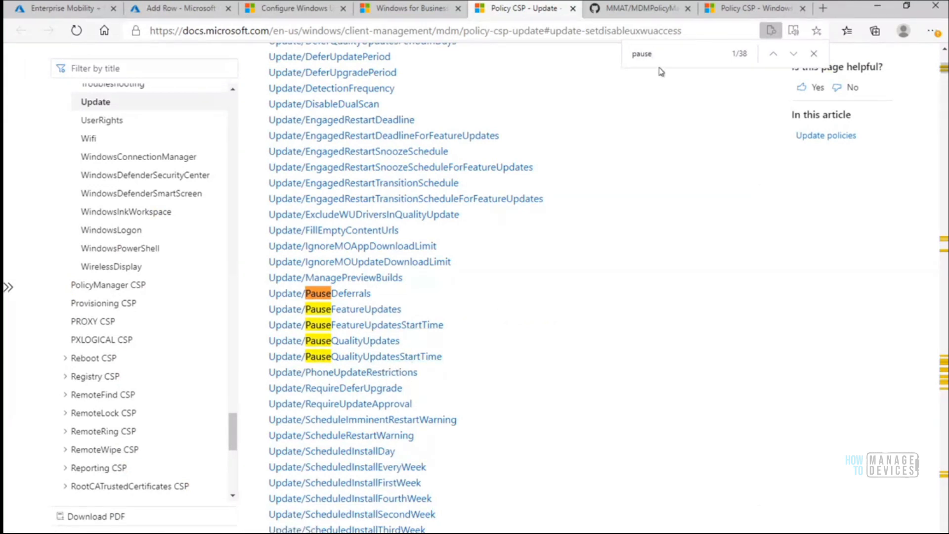
{"action": "type", "text": "UX"}
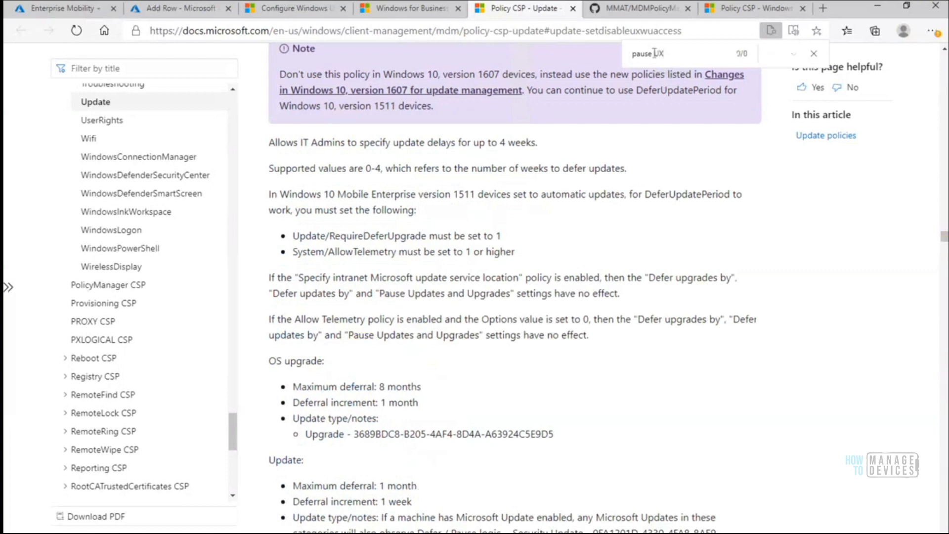
{"action": "left_click_drag", "start_coordinate": [656, 53], "coordinate": [540, 42]}
{"action": "key", "text": "BackSpace"}
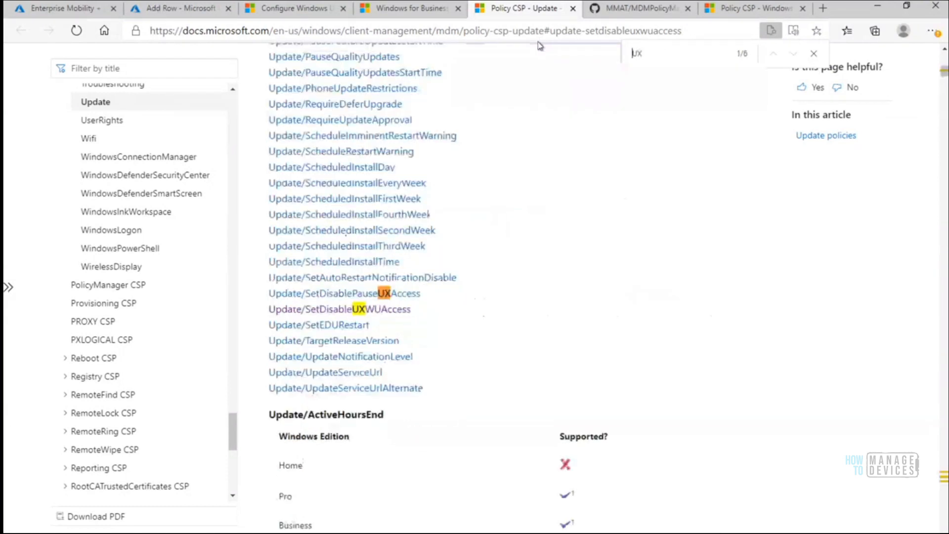
{"action": "left_click", "coordinate": [403, 293]}
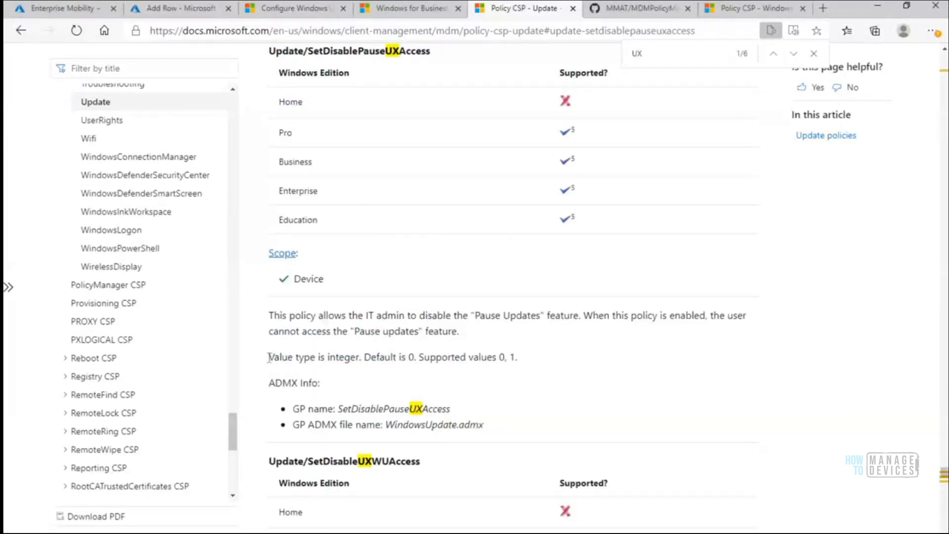
Check the value type, default and supported values in the SetDisablePauseUXAccess policy description.
{"action": "left_click_drag", "start_coordinate": [269, 360], "coordinate": [361, 358]}
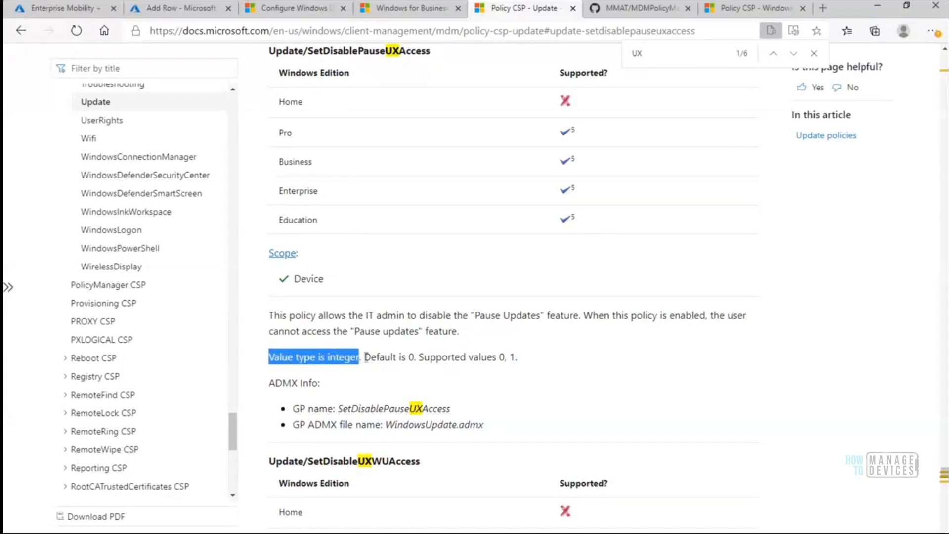
{"action": "left_click_drag", "start_coordinate": [365, 357], "coordinate": [414, 356]}
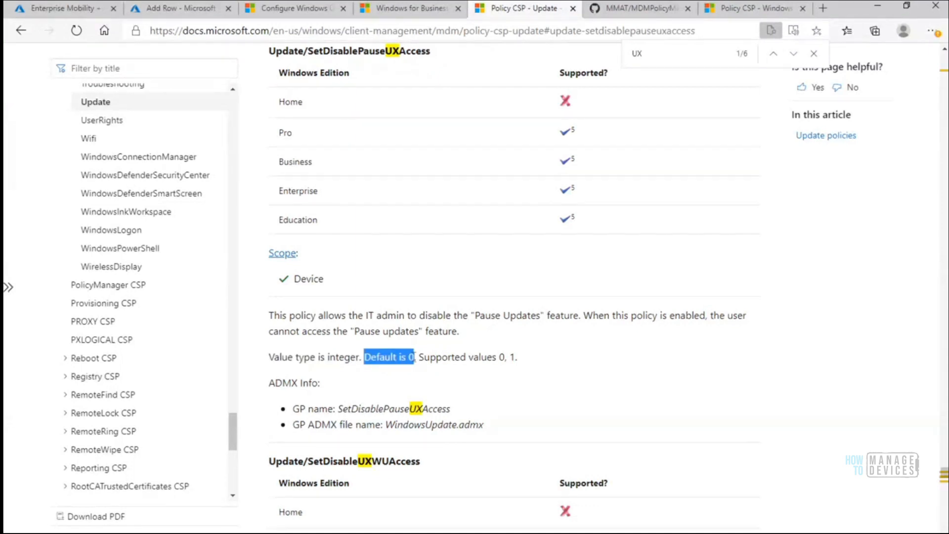
{"action": "left_click", "coordinate": [515, 356]}
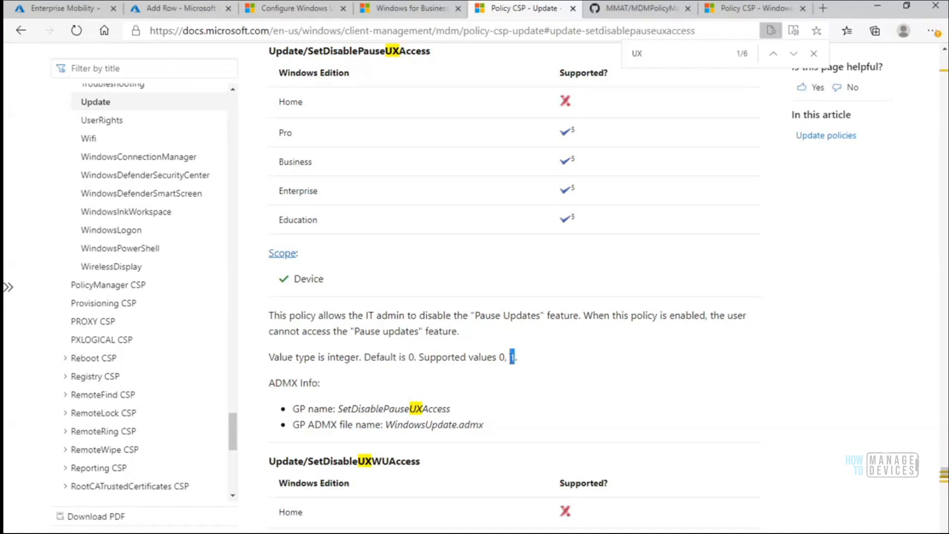
Give the new OMA-URI row in the custom profile the Integer data type and value 1, and add it to the settings.
{"action": "left_click", "coordinate": [188, 13]}
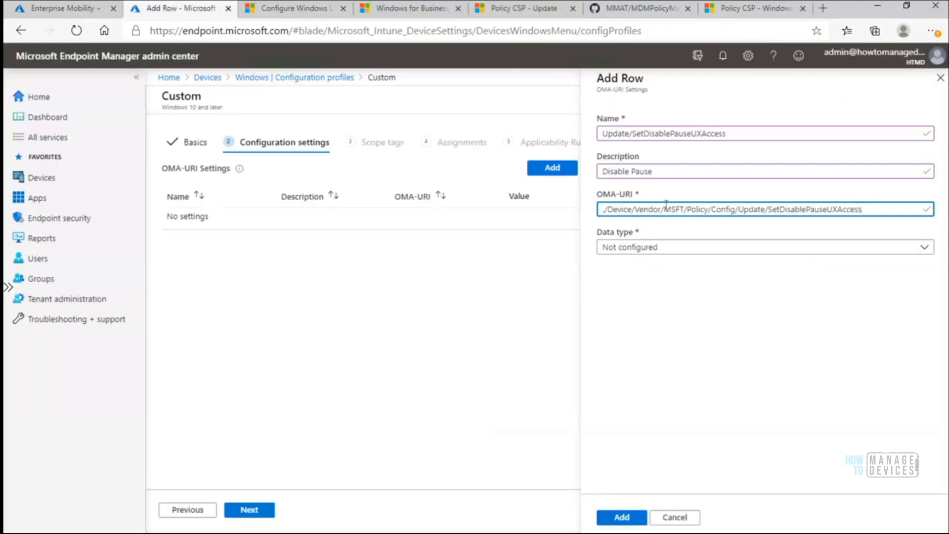
{"action": "left_click", "coordinate": [662, 248]}
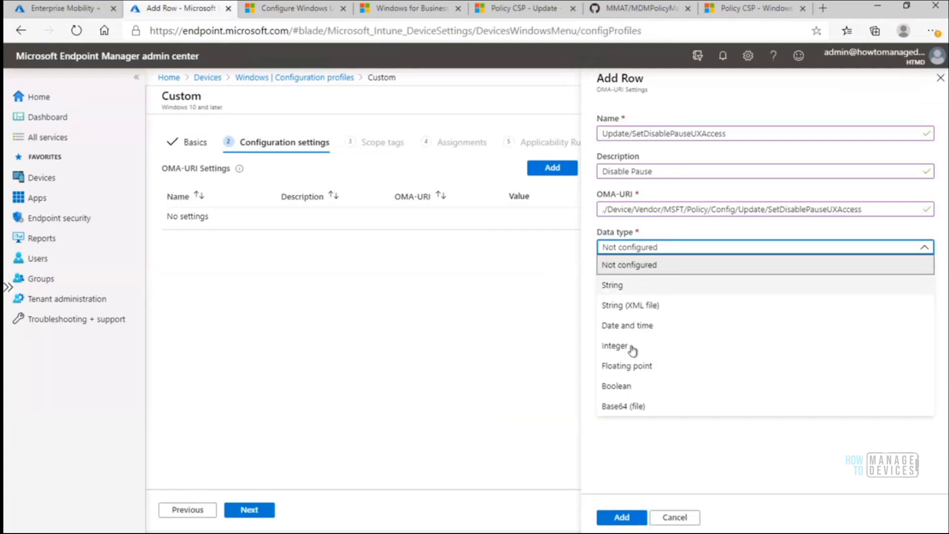
{"action": "left_click", "coordinate": [625, 348]}
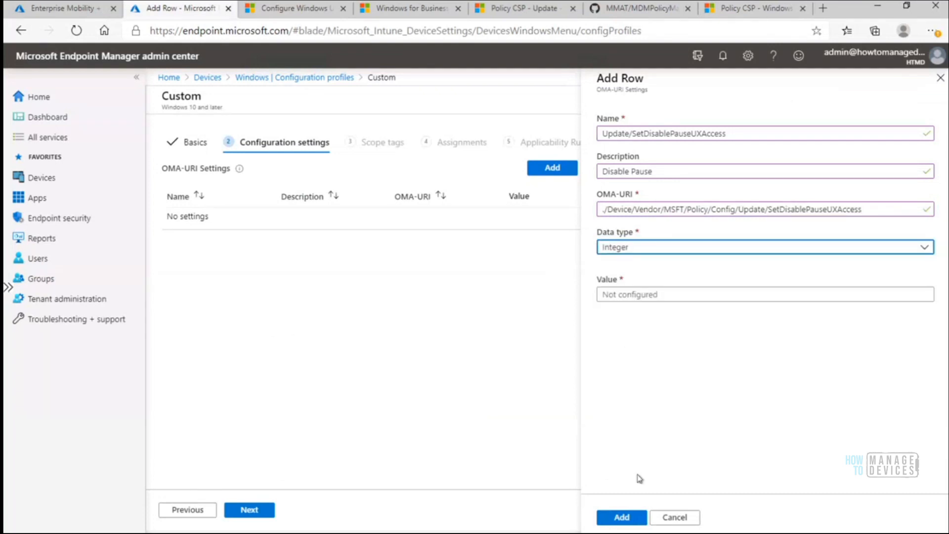
{"action": "left_click", "coordinate": [639, 295]}
{"action": "type", "text": "1"}
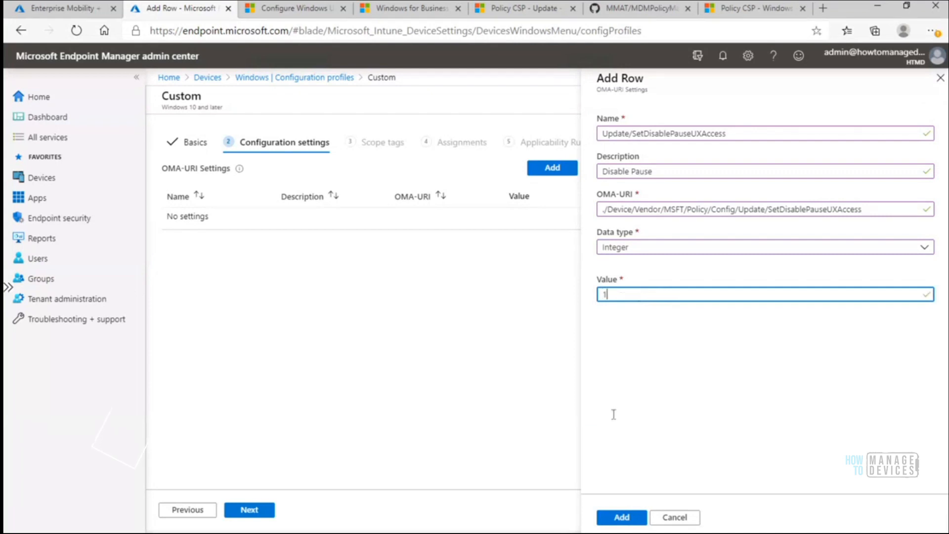
{"action": "left_click", "coordinate": [620, 517]}
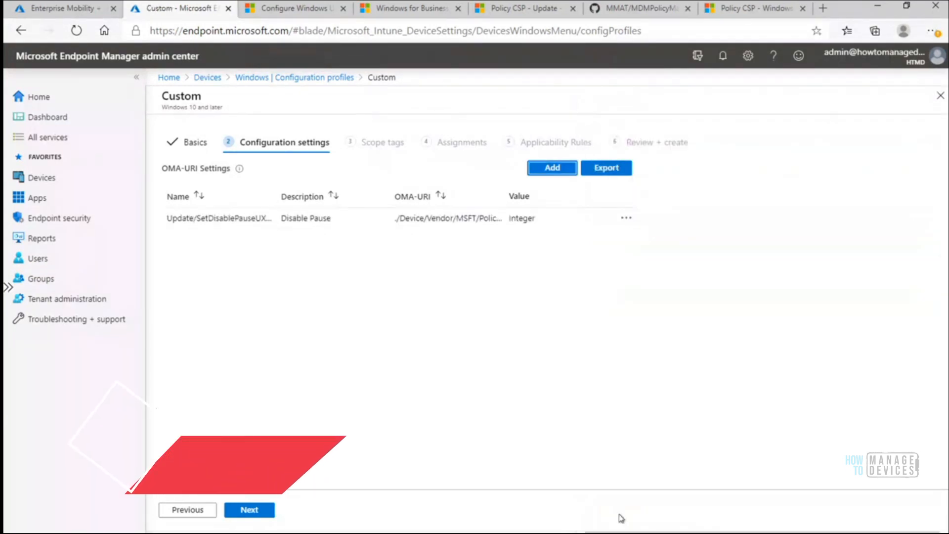
Continue to the profile's assignments with the Default scope tag and keep the assignment target as Selected groups.
{"action": "left_click", "coordinate": [257, 511]}
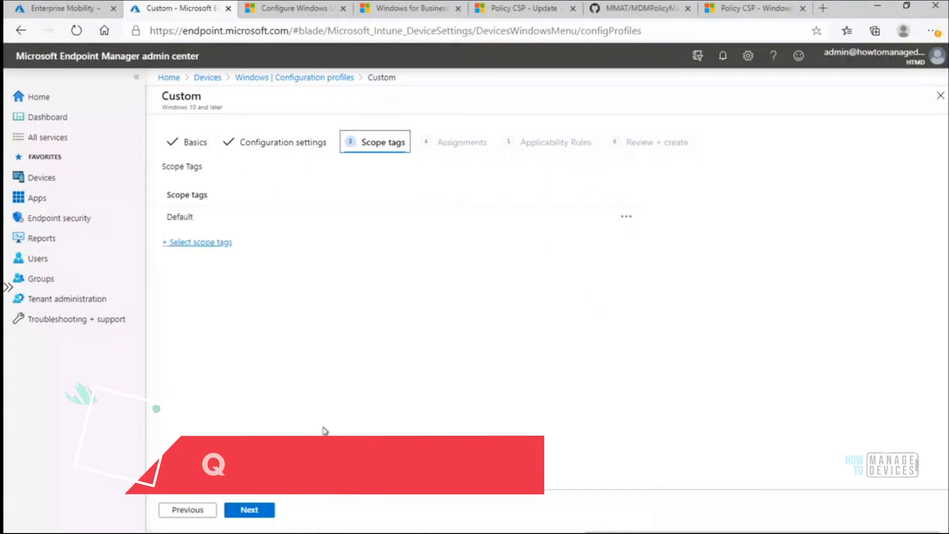
{"action": "left_click", "coordinate": [256, 511]}
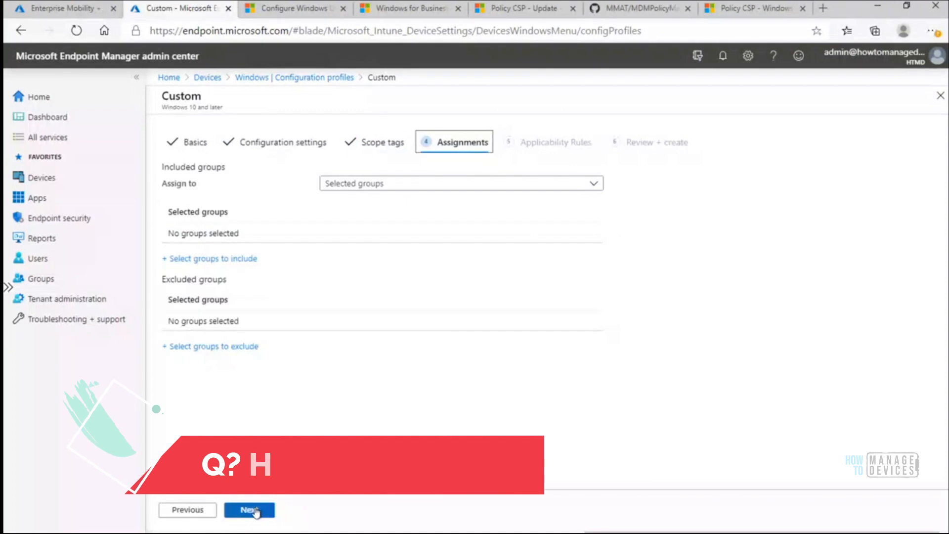
{"action": "left_click", "coordinate": [441, 188]}
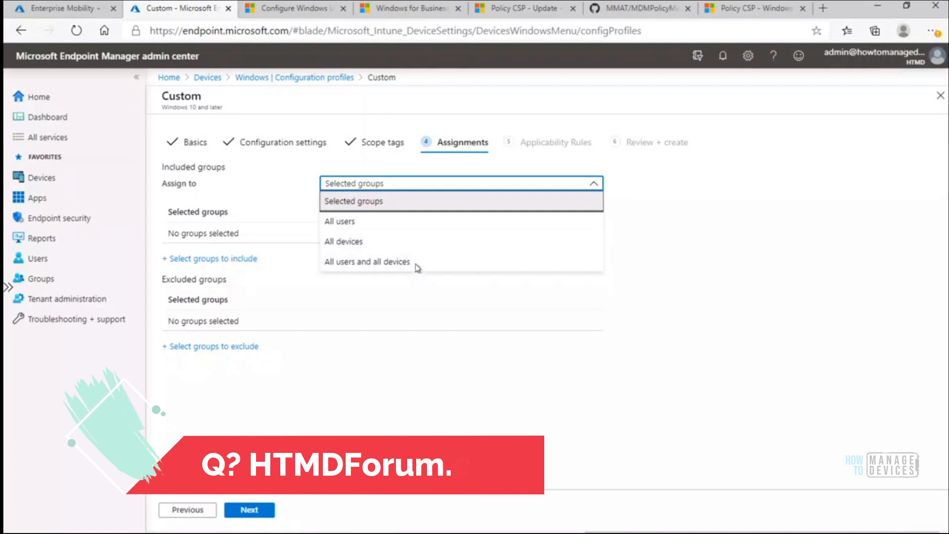
{"action": "left_click", "coordinate": [388, 365]}
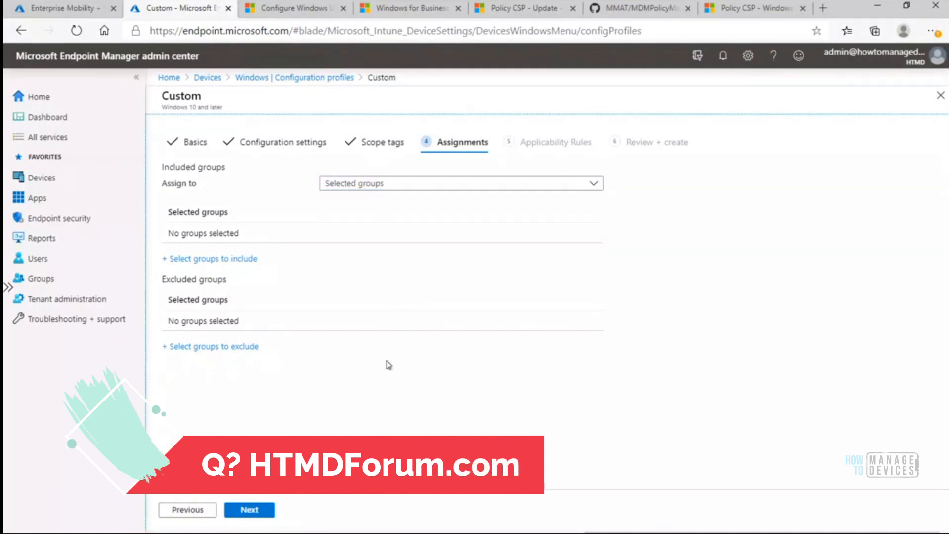
Include the HTMD-Windows Devices group in the assignments and continue to the review without applicability rules.
{"action": "left_click", "coordinate": [235, 261]}
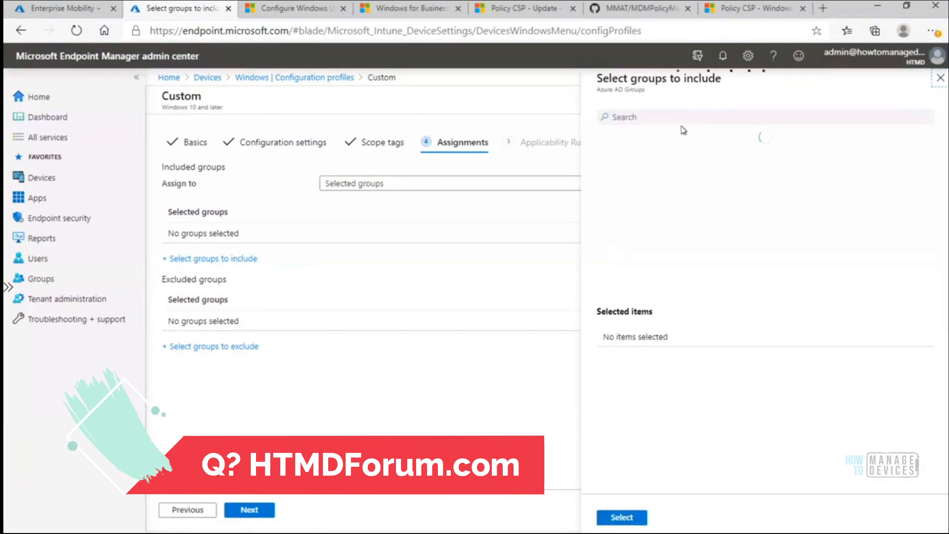
{"action": "type", "text": "HTMD"}
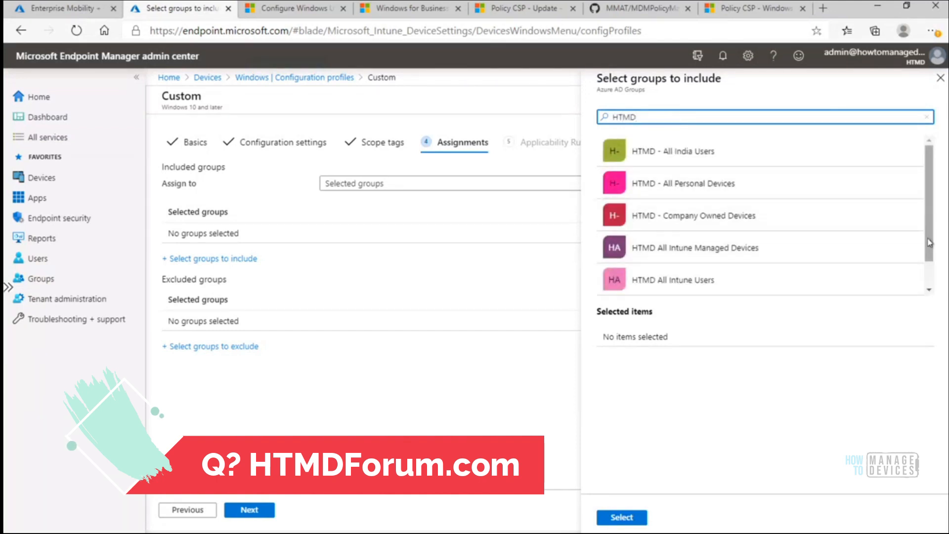
{"action": "scroll", "coordinate": [929, 249], "scroll_direction": "down", "scroll_amount": 1}
{"action": "left_click", "coordinate": [705, 279]}
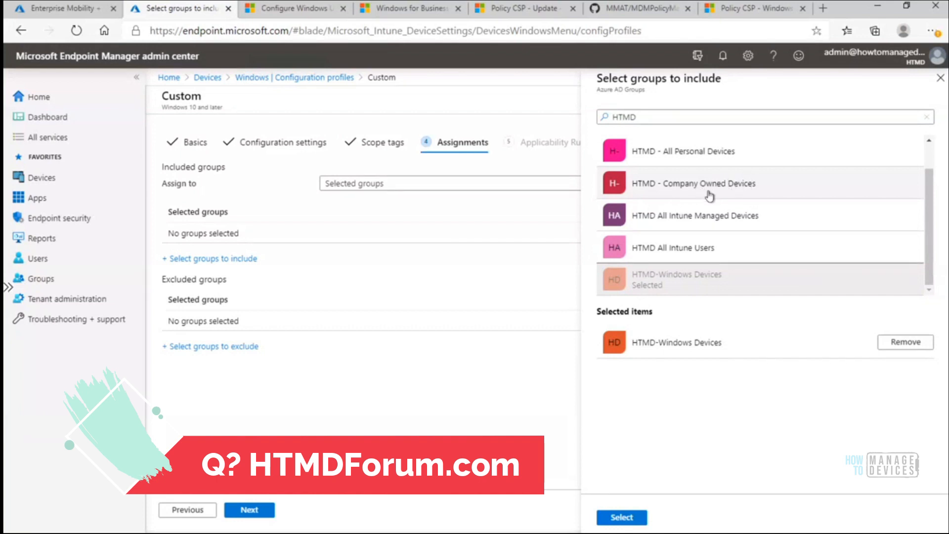
{"action": "left_click", "coordinate": [622, 517]}
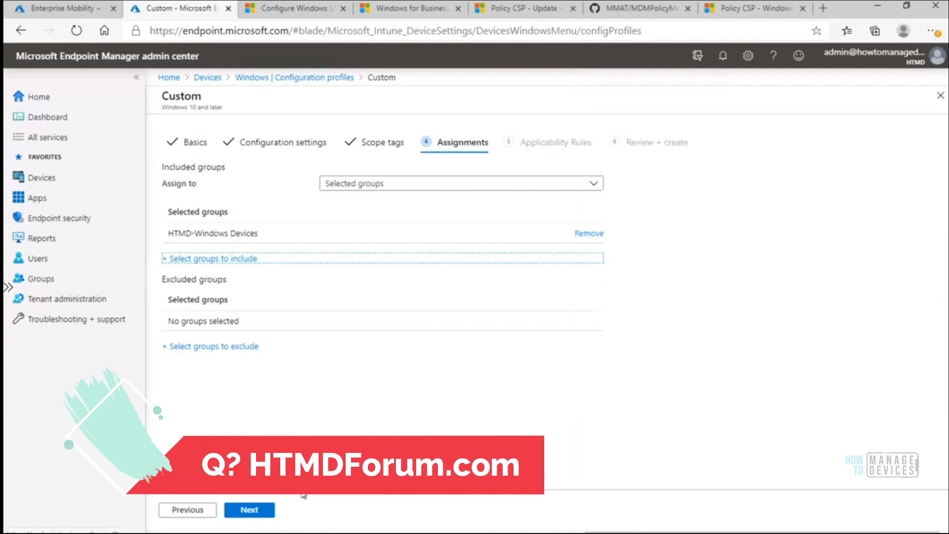
{"action": "left_click", "coordinate": [249, 509]}
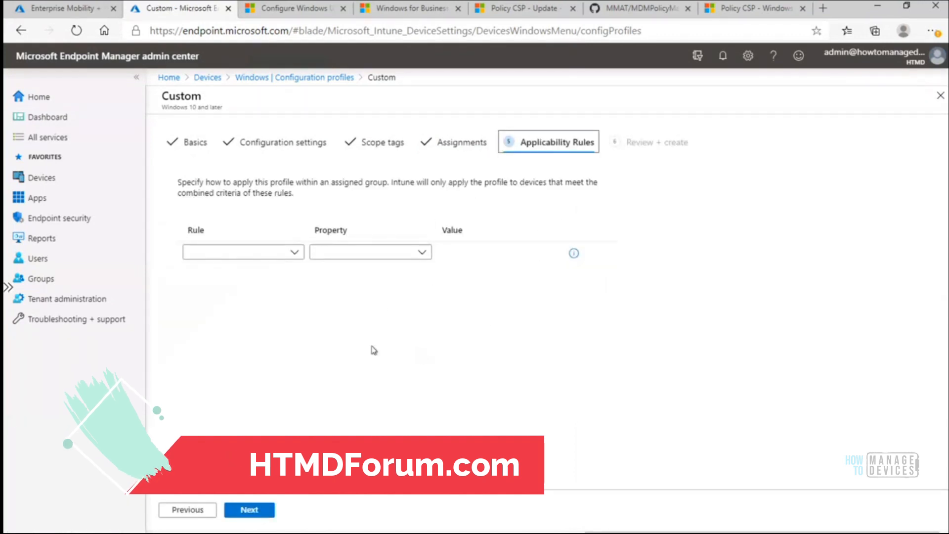
{"action": "left_click", "coordinate": [255, 514]}
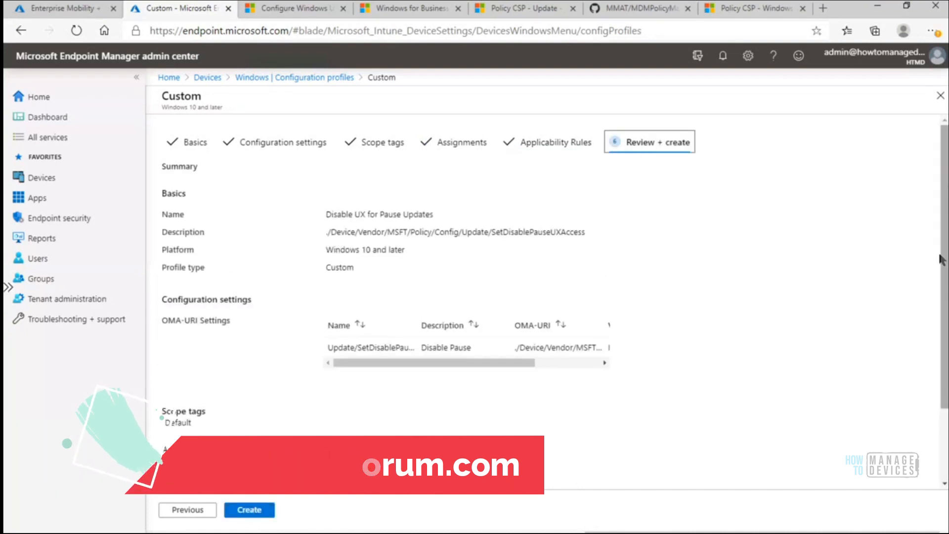
Review the profile summary, checking the basics, the columns of the OMA-URI settings row, the scope tag and the assigned group.
{"action": "scroll", "coordinate": [941, 373], "scroll_direction": "down", "scroll_amount": 2}
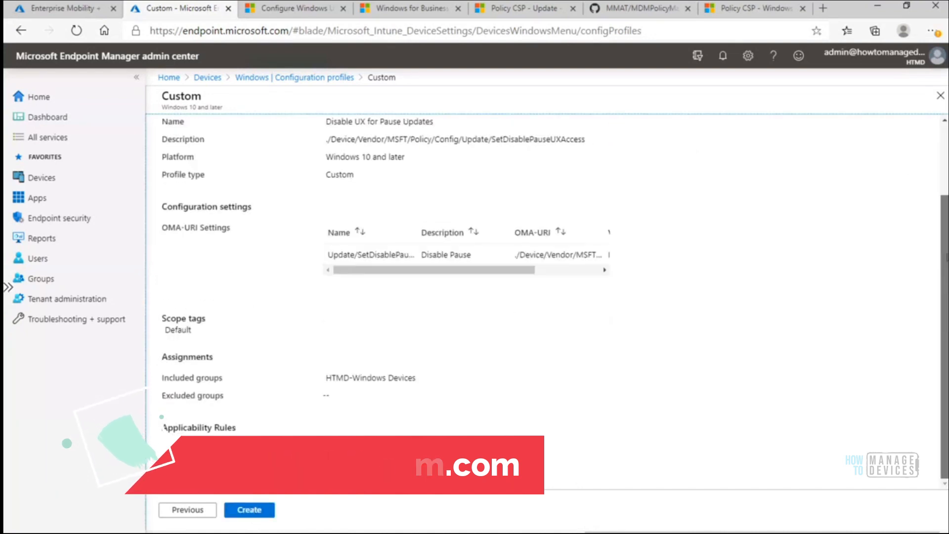
{"action": "scroll", "coordinate": [941, 373], "scroll_direction": "up", "scroll_amount": 2}
{"action": "scroll", "coordinate": [544, 304], "scroll_direction": "down", "scroll_amount": 2}
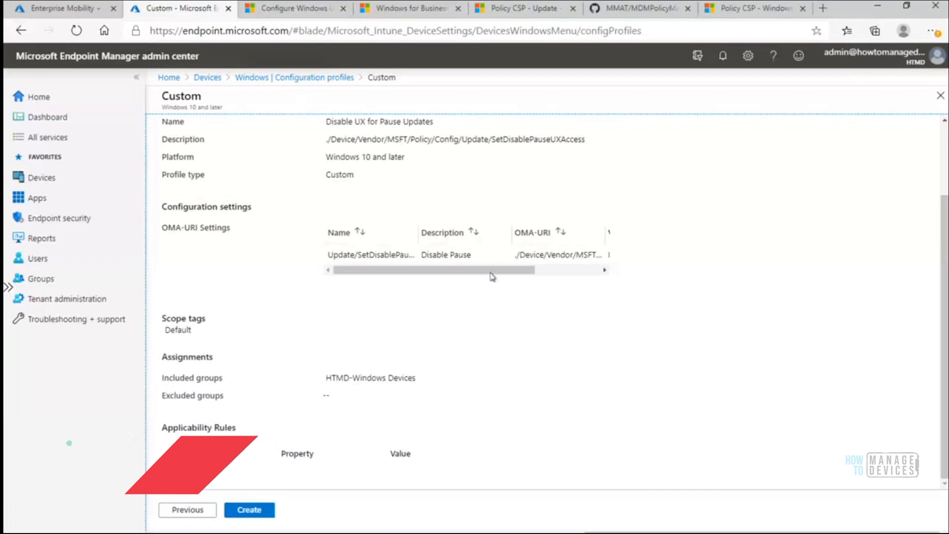
{"action": "left_click_drag", "start_coordinate": [492, 274], "coordinate": [591, 278]}
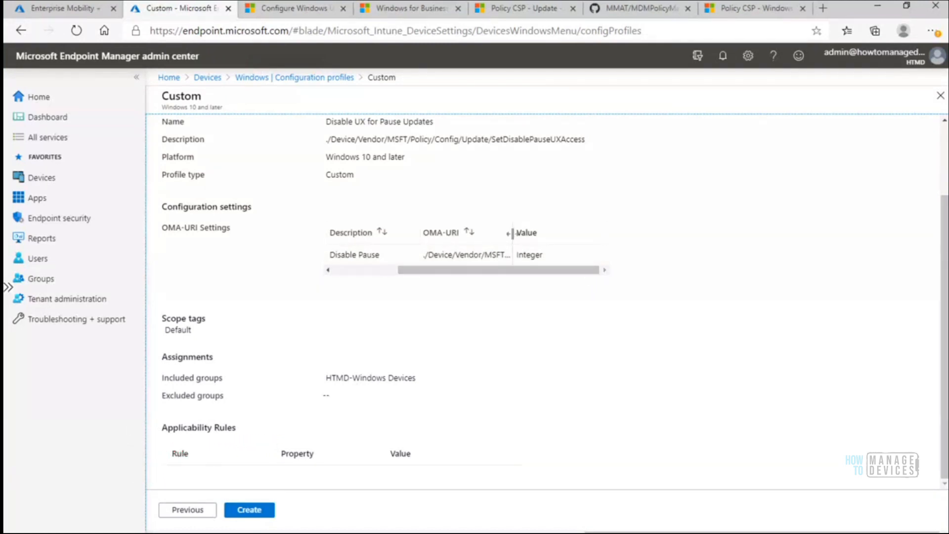
{"action": "left_click_drag", "start_coordinate": [452, 275], "coordinate": [382, 272]}
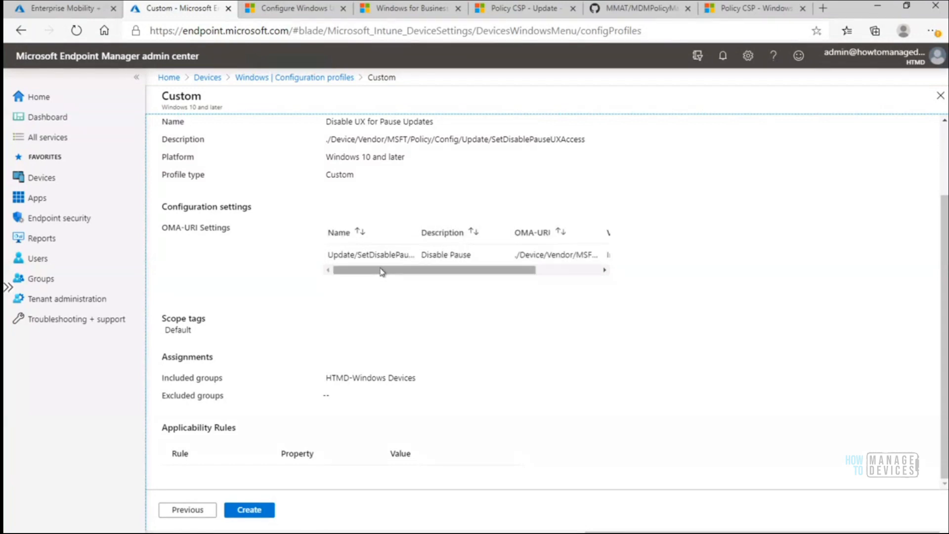
{"action": "double_click", "coordinate": [384, 255]}
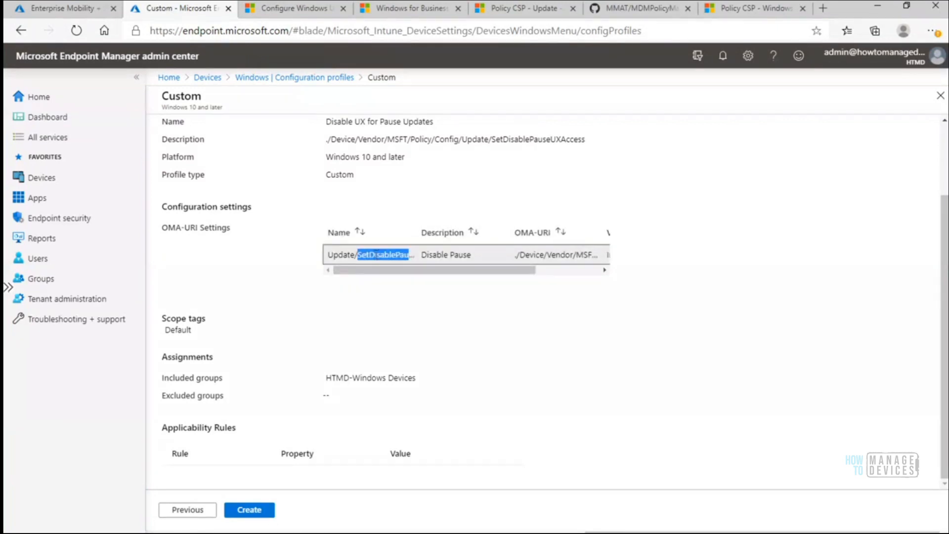
Create the Disable UX for Pause Updates profile and check its overview for the assignment status.
{"action": "left_click", "coordinate": [258, 511]}
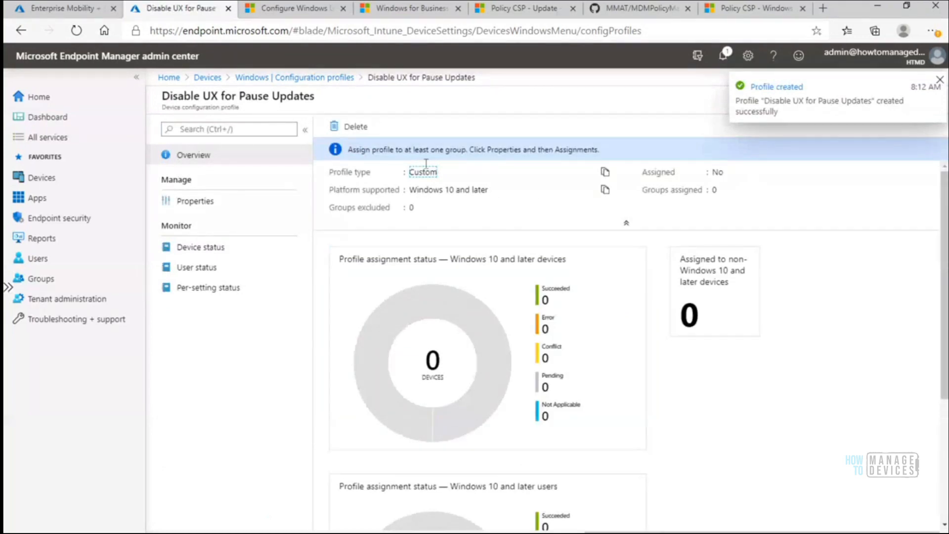
{"action": "left_click", "coordinate": [195, 205]}
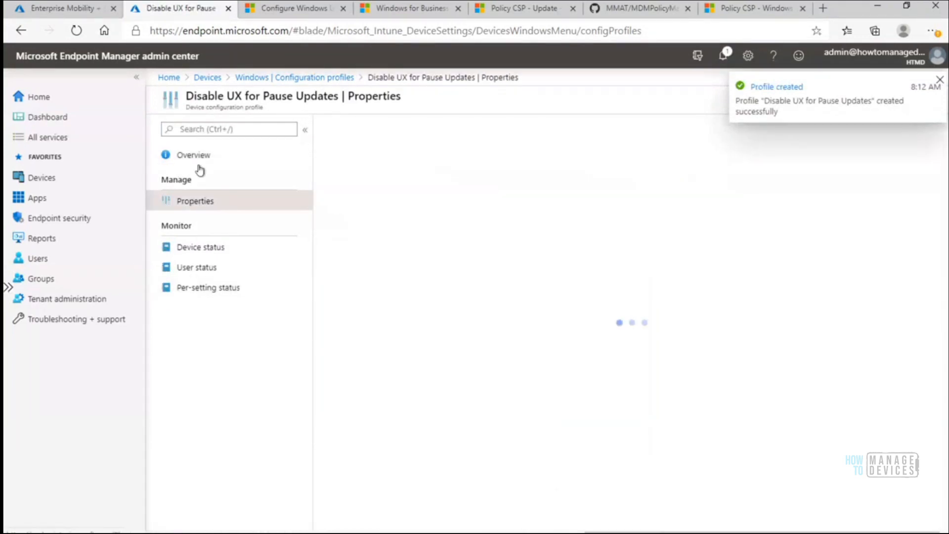
{"action": "left_click", "coordinate": [196, 155]}
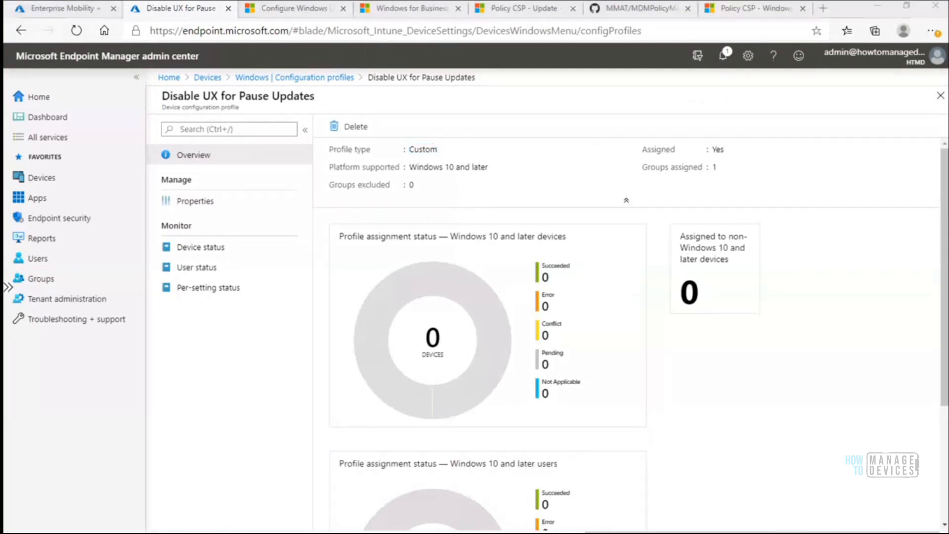
Switch to the remote Windows device, run eventvwr and maximize Event Viewer.
{"action": "mouse_move", "coordinate": [526, 529]}
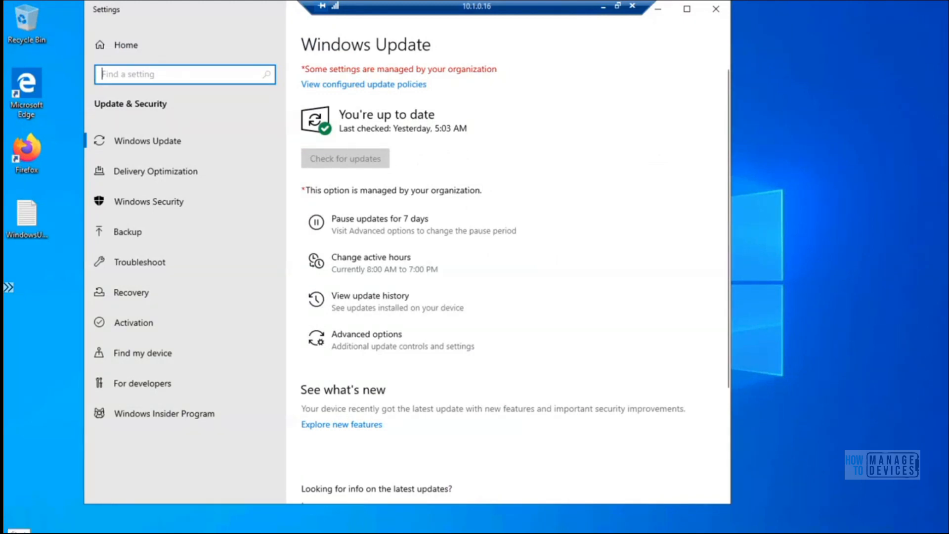
{"action": "key", "text": "super+x"}
{"action": "left_click", "coordinate": [54, 490]}
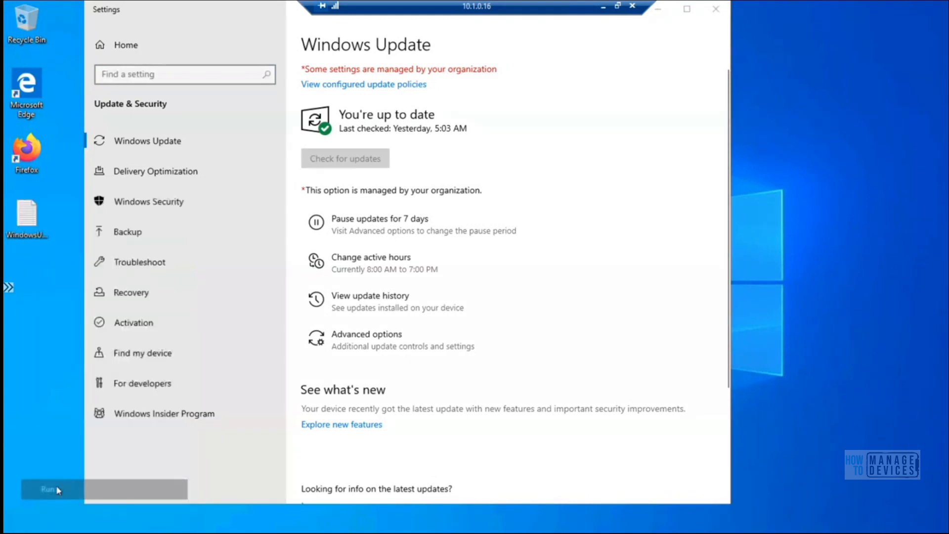
{"action": "type", "text": "eventvwr"}
{"action": "key", "text": "Return"}
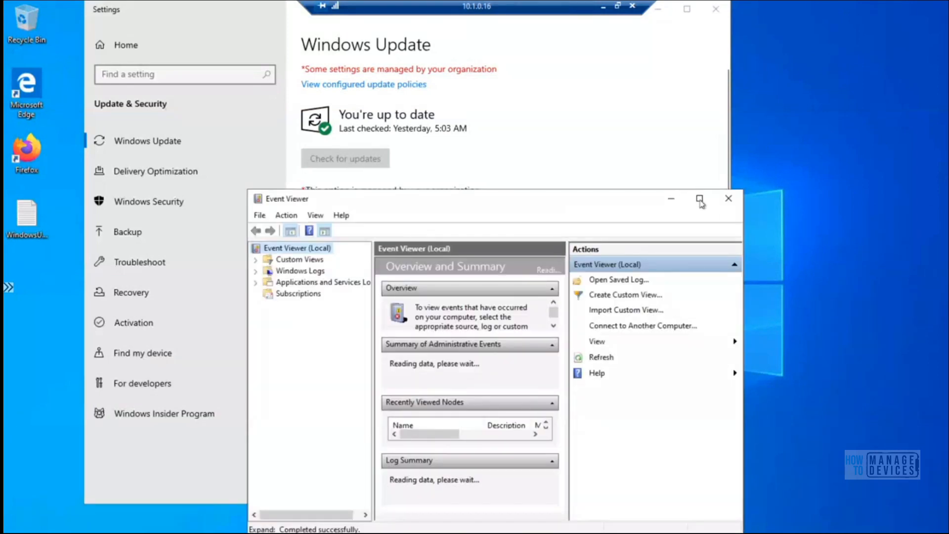
{"action": "left_click", "coordinate": [699, 198]}
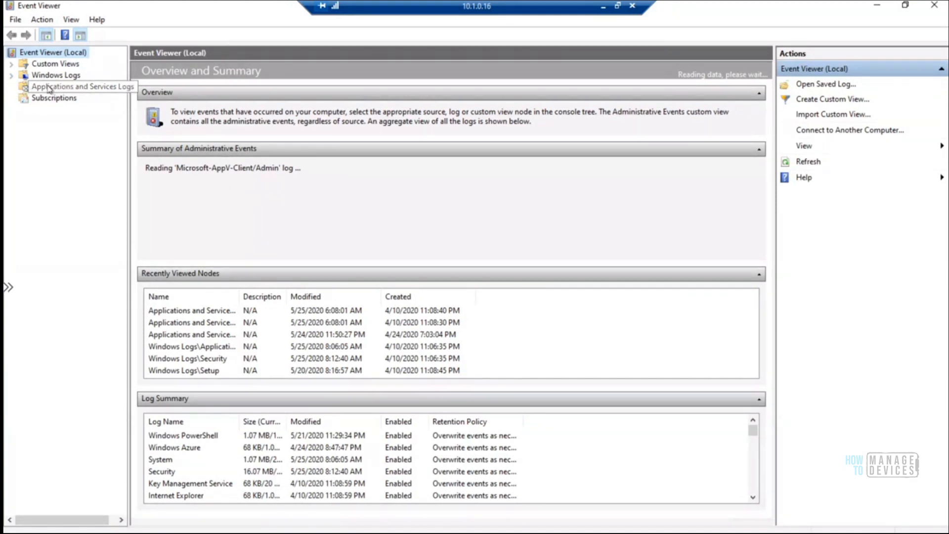
Open the Admin log of DeviceManagement-Enterprise-Diagnostics-Provider within the Microsoft Windows application and services logs, and enlarge the event list.
{"action": "double_click", "coordinate": [67, 88]}
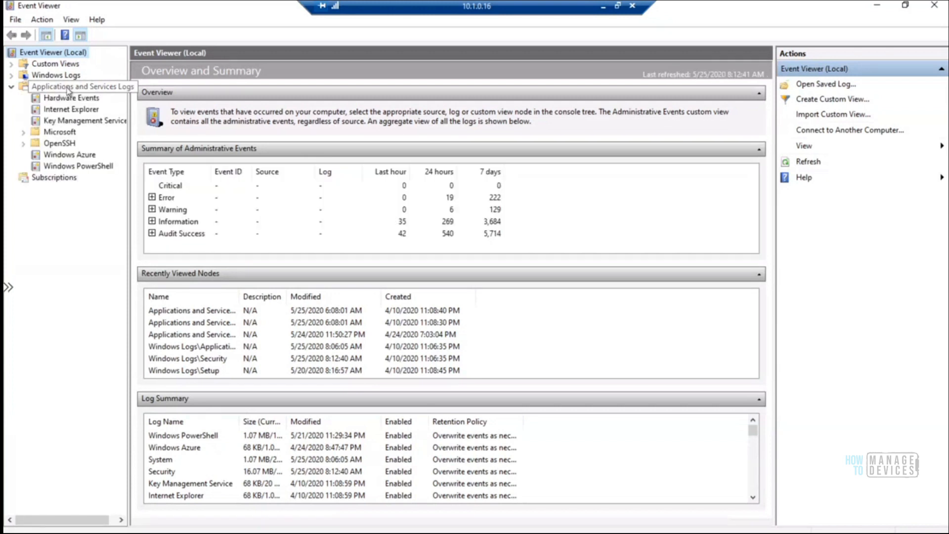
{"action": "left_click", "coordinate": [22, 133]}
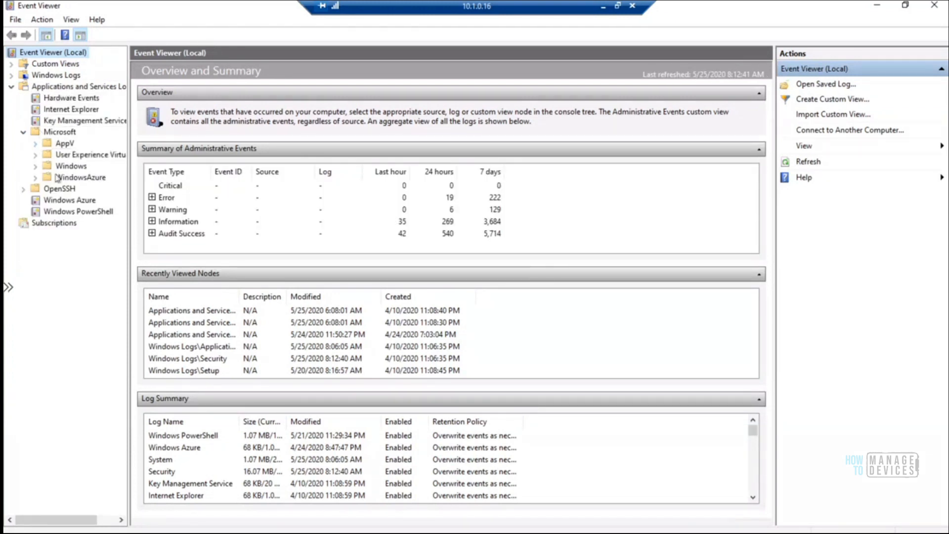
{"action": "left_click", "coordinate": [36, 166]}
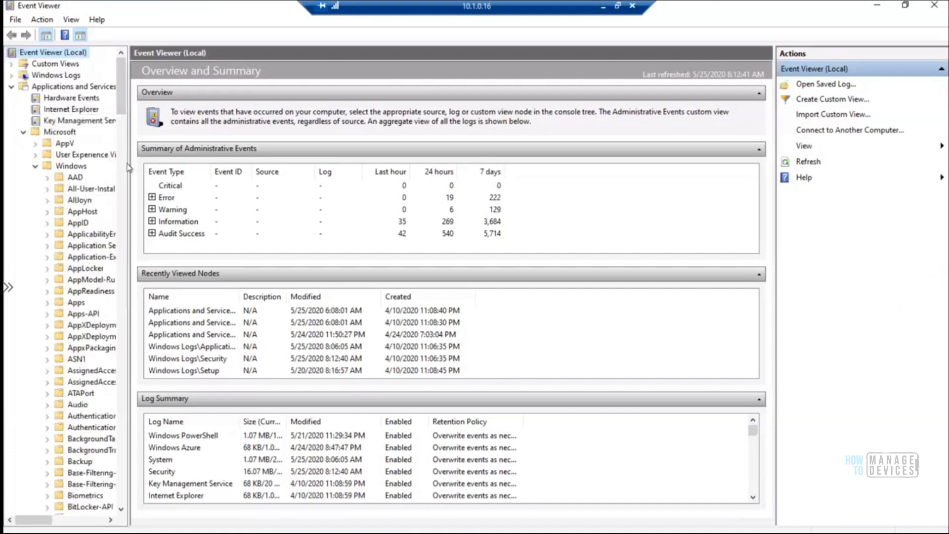
{"action": "left_click_drag", "start_coordinate": [128, 162], "coordinate": [365, 133]}
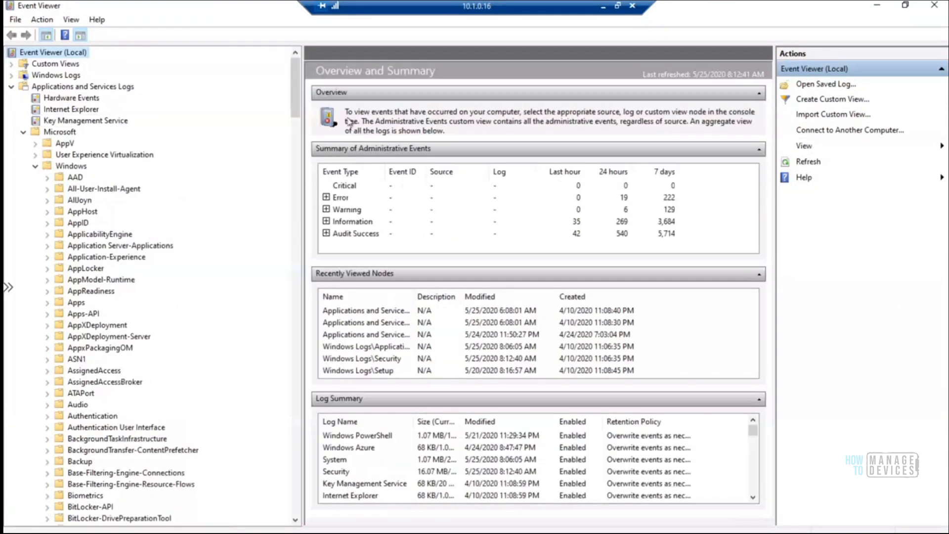
{"action": "scroll", "coordinate": [143, 172], "scroll_direction": "down", "scroll_amount": 20}
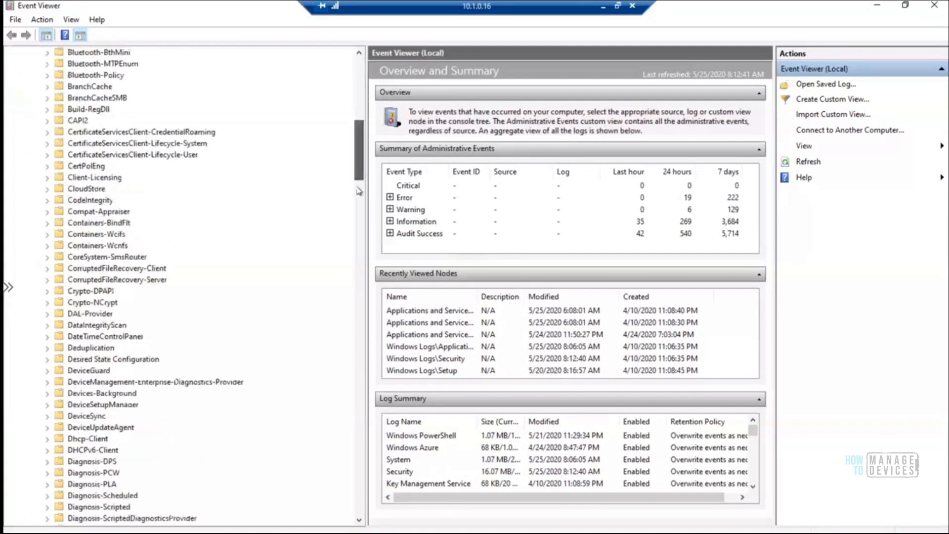
{"action": "double_click", "coordinate": [74, 156]}
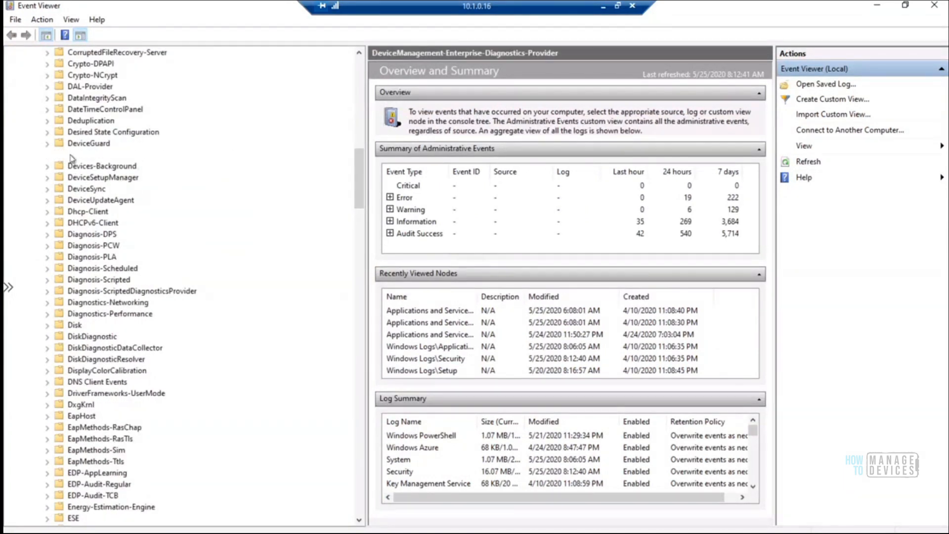
{"action": "left_click", "coordinate": [90, 166]}
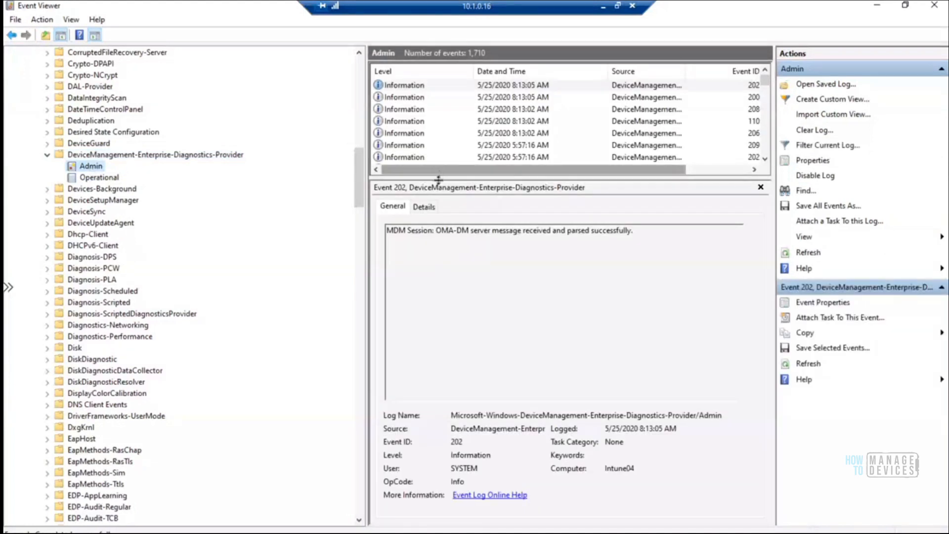
{"action": "left_click_drag", "start_coordinate": [439, 180], "coordinate": [445, 296]}
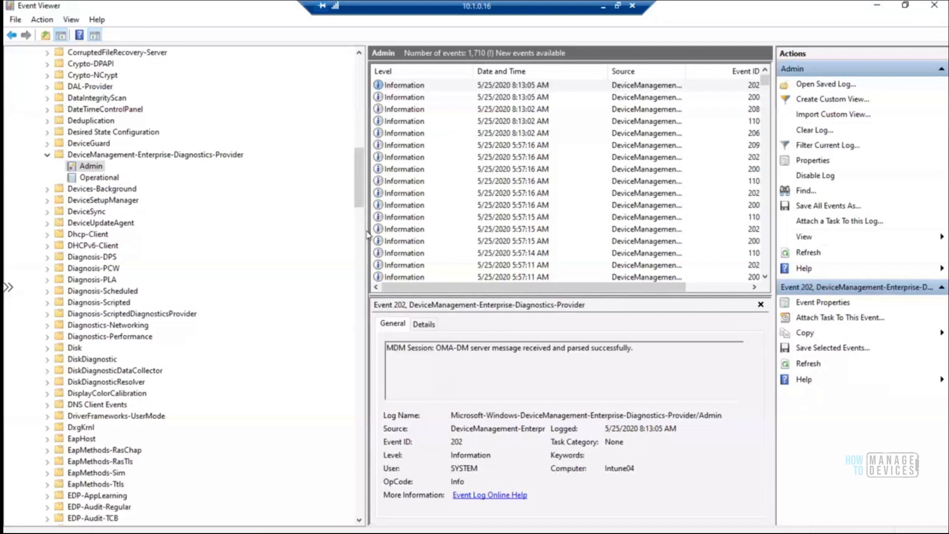
{"action": "left_click_drag", "start_coordinate": [364, 229], "coordinate": [253, 228]}
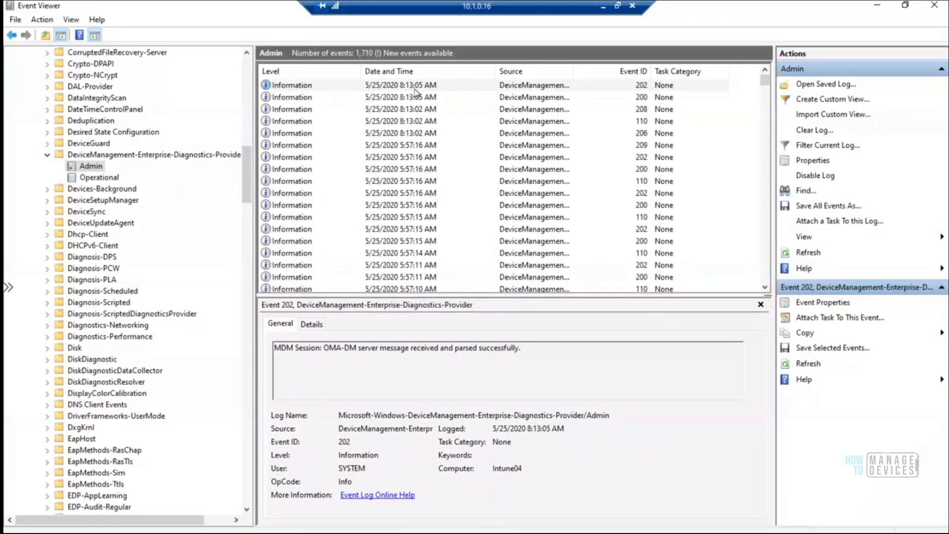
Examine the newest Admin log events for the start of the OMA-DM session and the messages exchanged with the MDM server.
{"action": "left_click", "coordinate": [296, 99]}
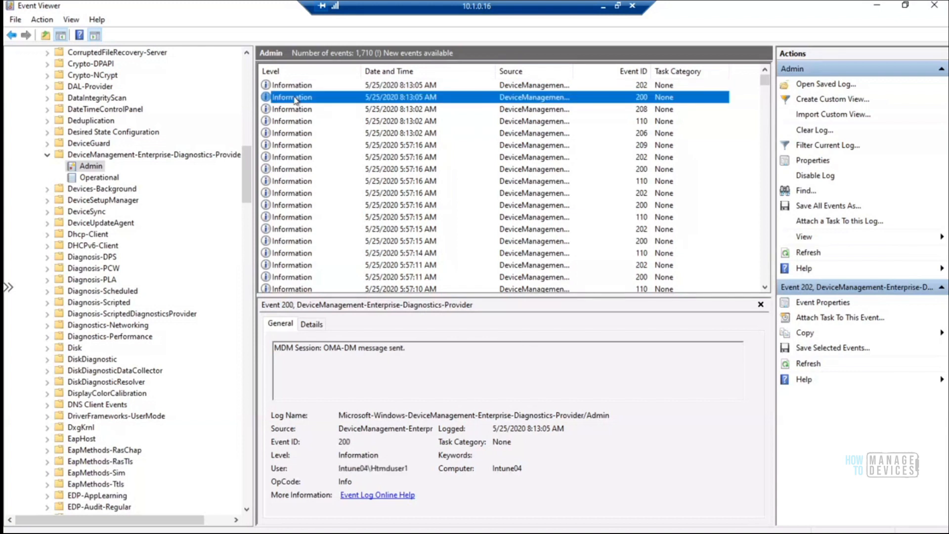
{"action": "key", "text": "Down"}
{"action": "key", "text": "Down"}
{"action": "key", "text": "Down"}
{"action": "key", "text": "Down"}
{"action": "key", "text": "Down"}
{"action": "key", "text": "Down"}
{"action": "key", "text": "Down"}
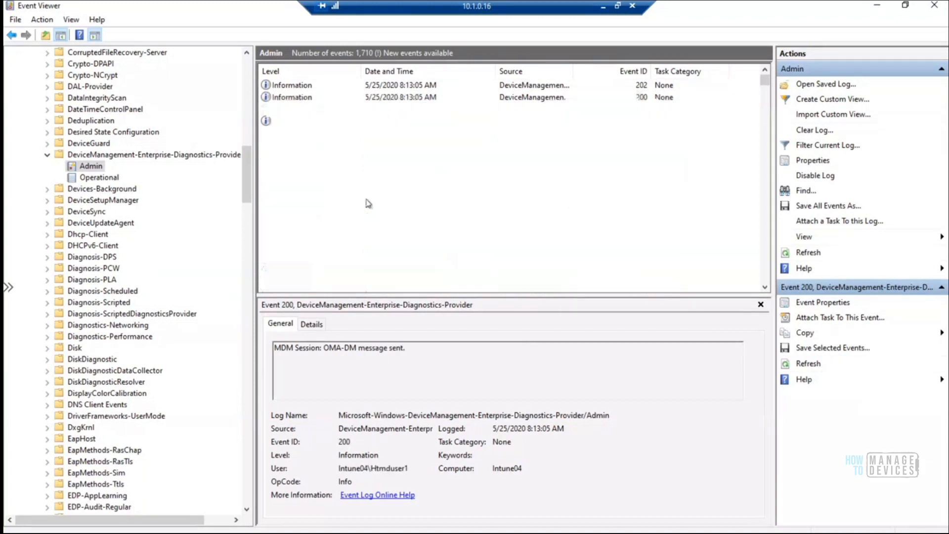
{"action": "key", "text": "Up"}
{"action": "key", "text": "Up"}
{"action": "key", "text": "Up"}
{"action": "key", "text": "Up"}
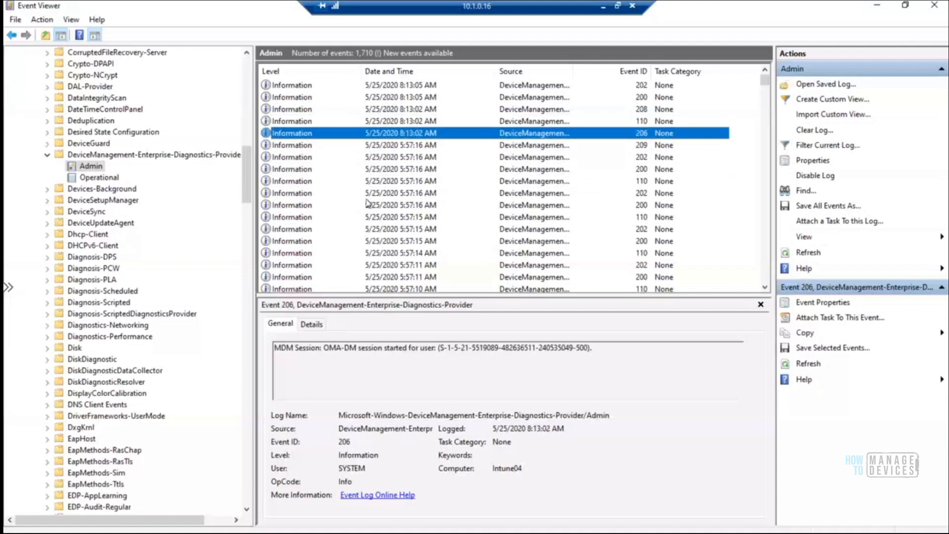
{"action": "key", "text": "Up"}
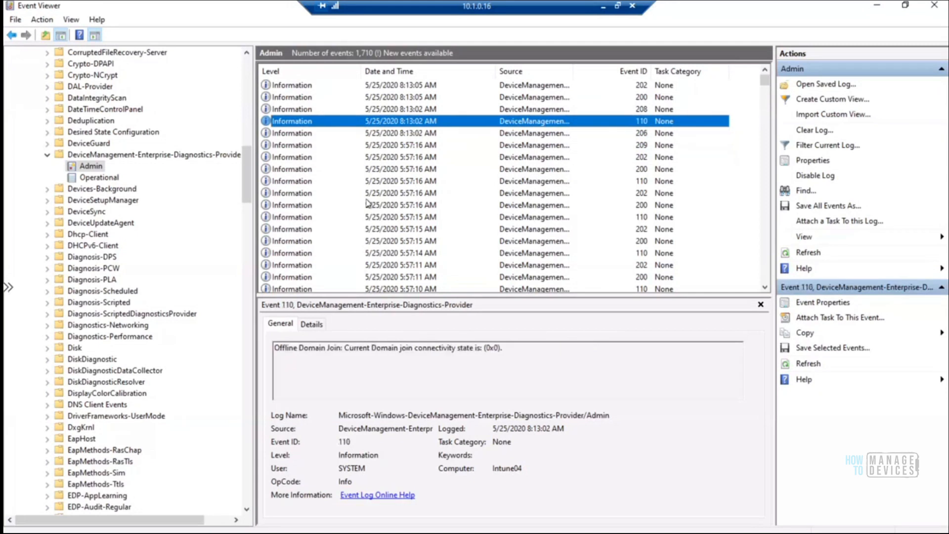
{"action": "key", "text": "Up"}
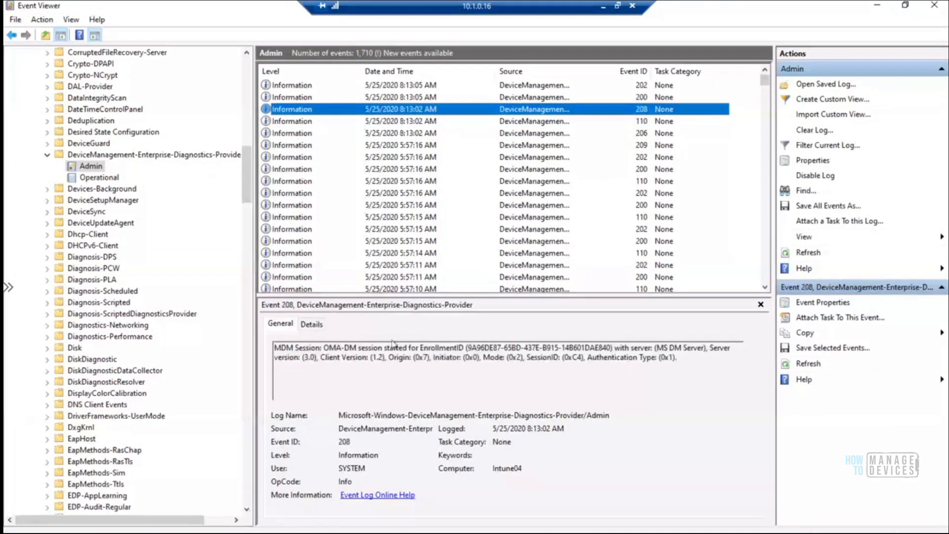
{"action": "left_click_drag", "start_coordinate": [325, 348], "coordinate": [651, 346]}
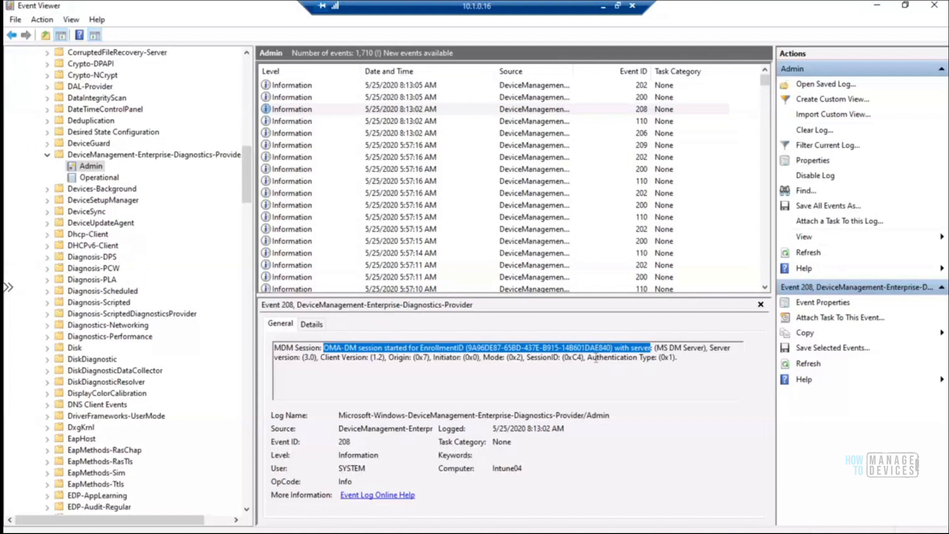
{"action": "left_click", "coordinate": [306, 99]}
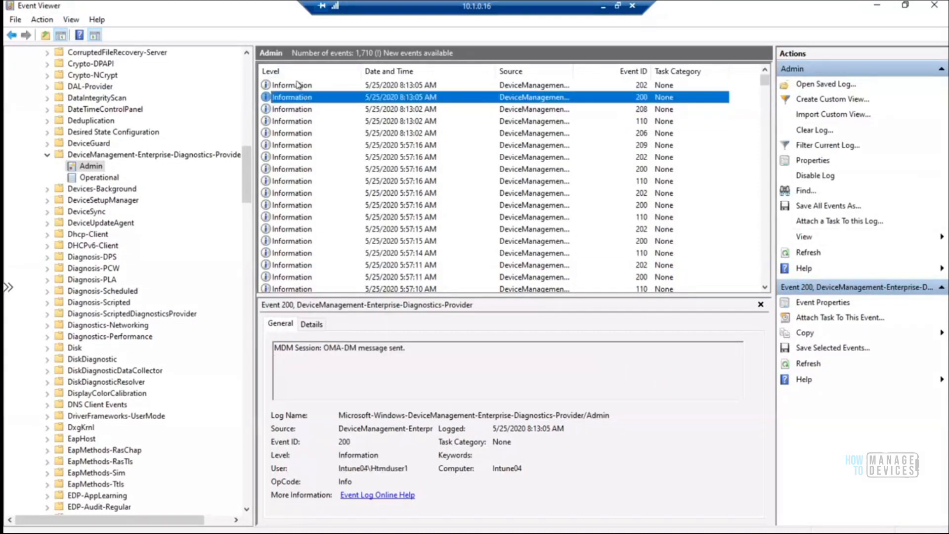
{"action": "left_click", "coordinate": [298, 85]}
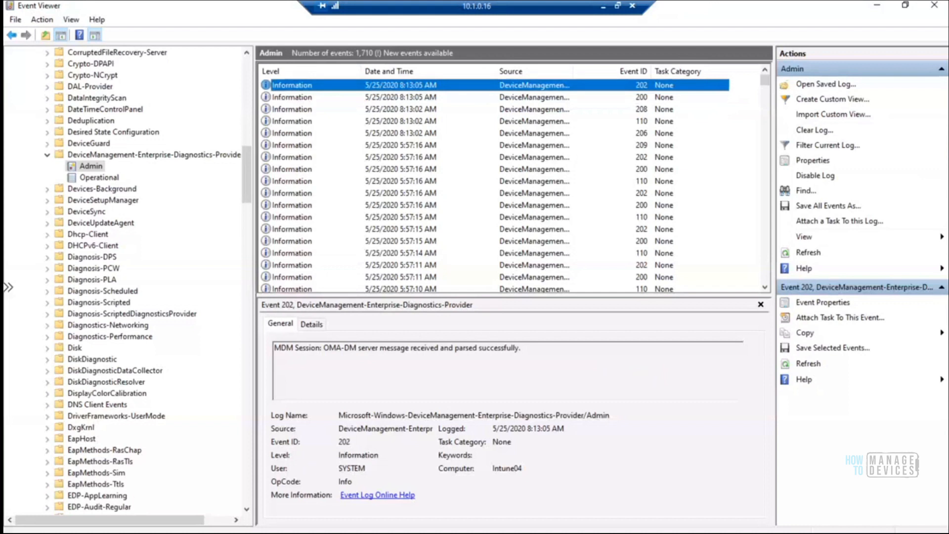
Check whether the Pause updates for 7 days option in Windows Update is still available, and return to Event Viewer.
{"action": "left_click", "coordinate": [423, 529]}
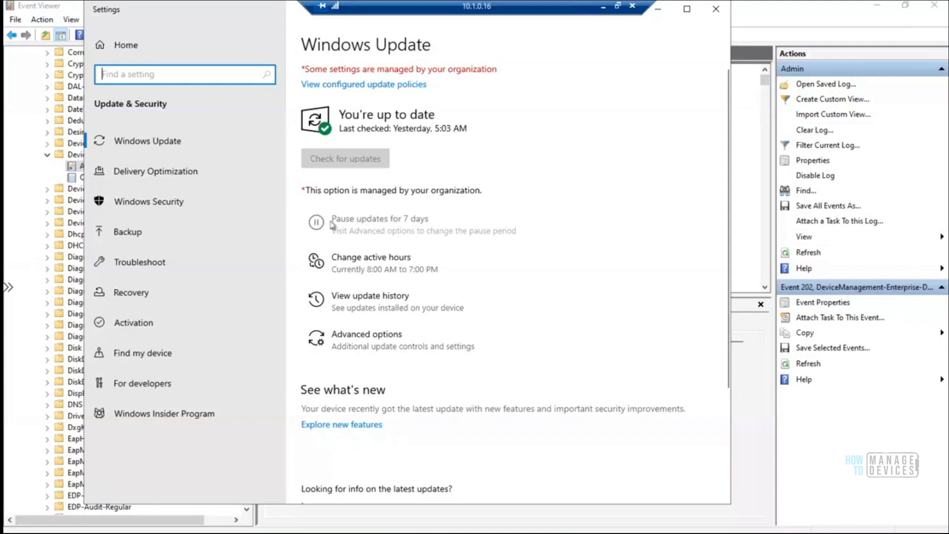
{"action": "left_click", "coordinate": [408, 229]}
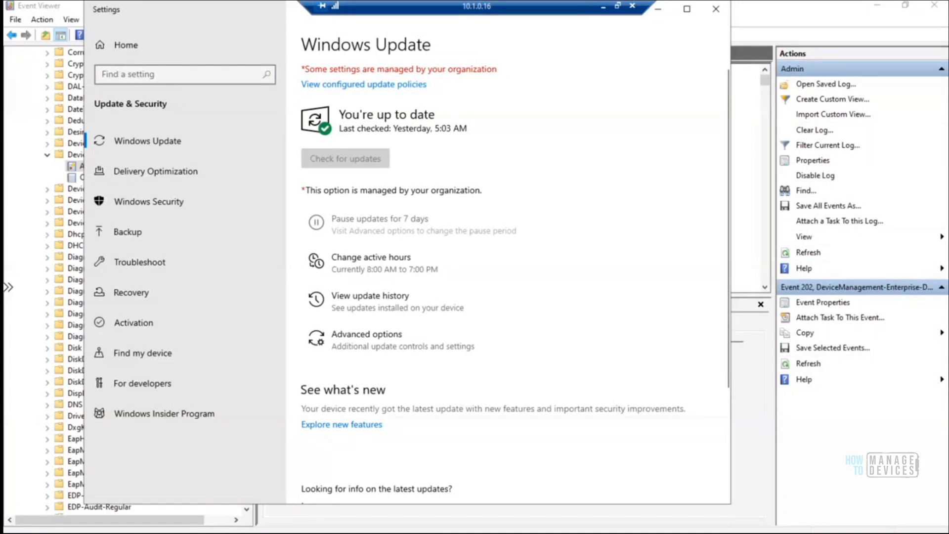
{"action": "left_click", "coordinate": [473, 532]}
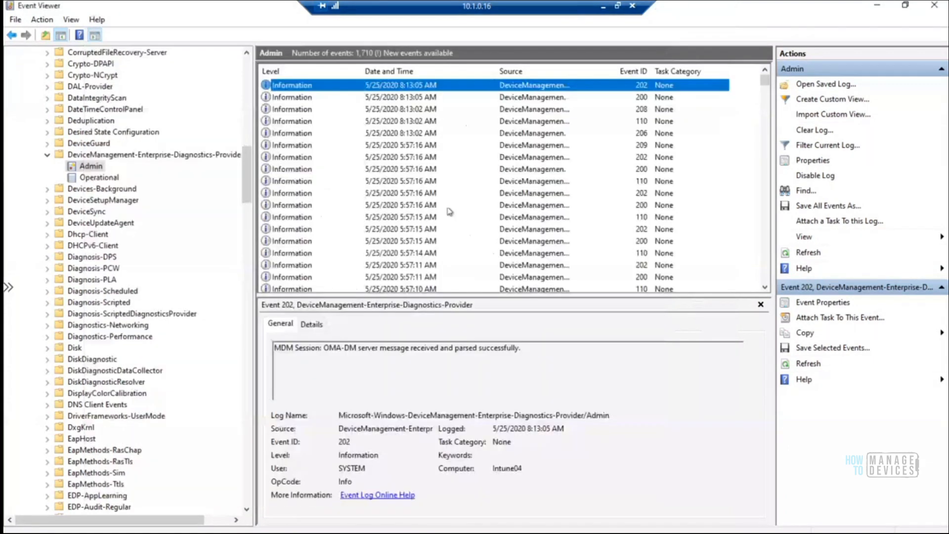
Refresh the Admin log of DeviceManagement-Enterprise-Diagnostics-Provider to load the new events.
{"action": "left_click", "coordinate": [406, 110]}
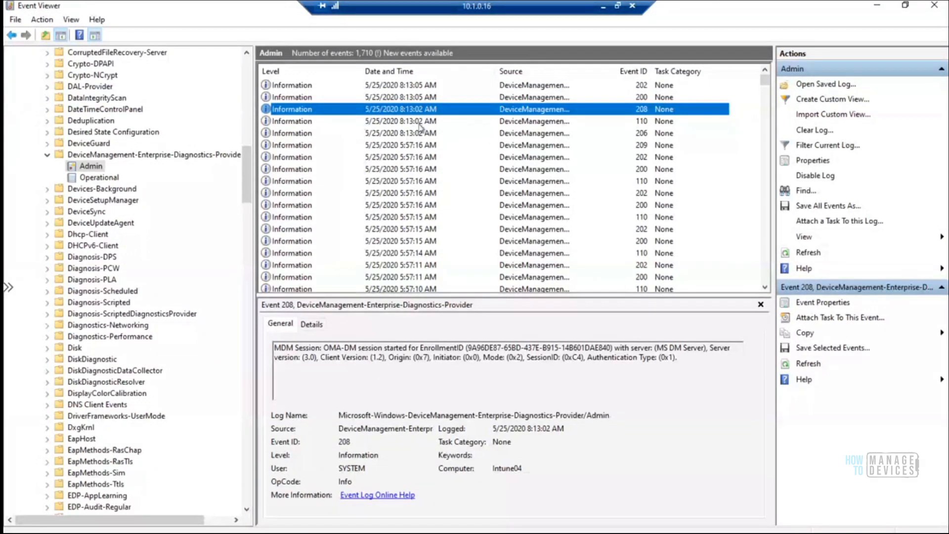
{"action": "right_click", "coordinate": [97, 170]}
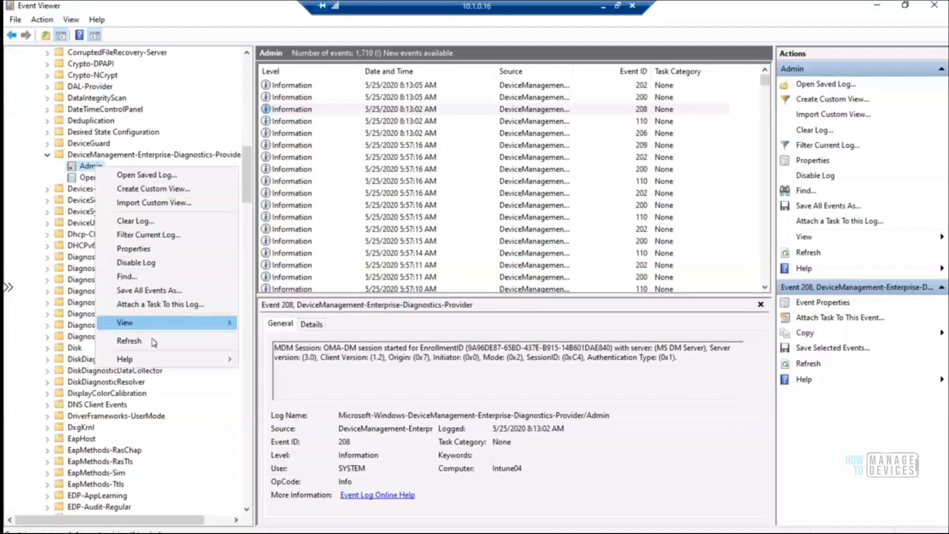
{"action": "left_click", "coordinate": [129, 340]}
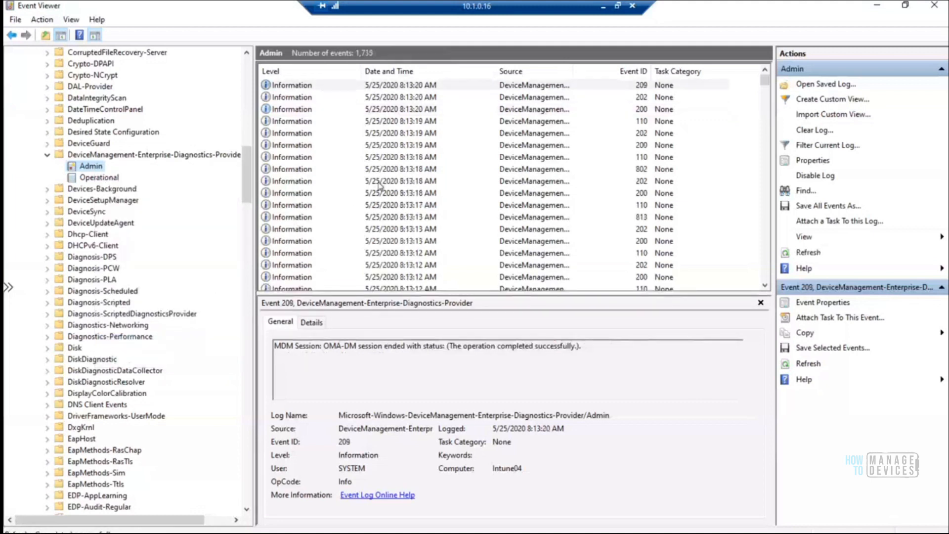
Go through the refreshed Admin log events to find the one that sets the SetDisablePauseUXAccess policy.
{"action": "left_click", "coordinate": [420, 104]}
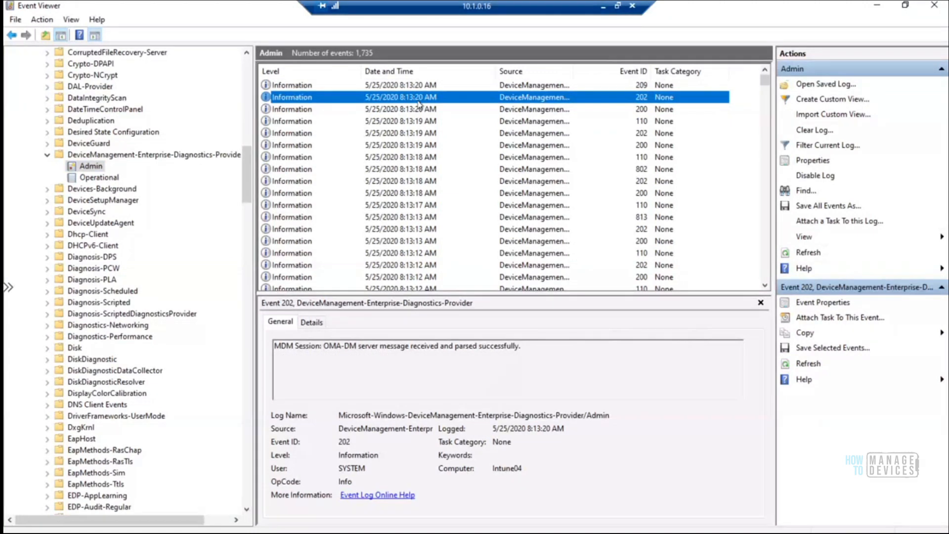
{"action": "key", "text": "Down"}
{"action": "key", "text": "Down"}
{"action": "key", "text": "Down"}
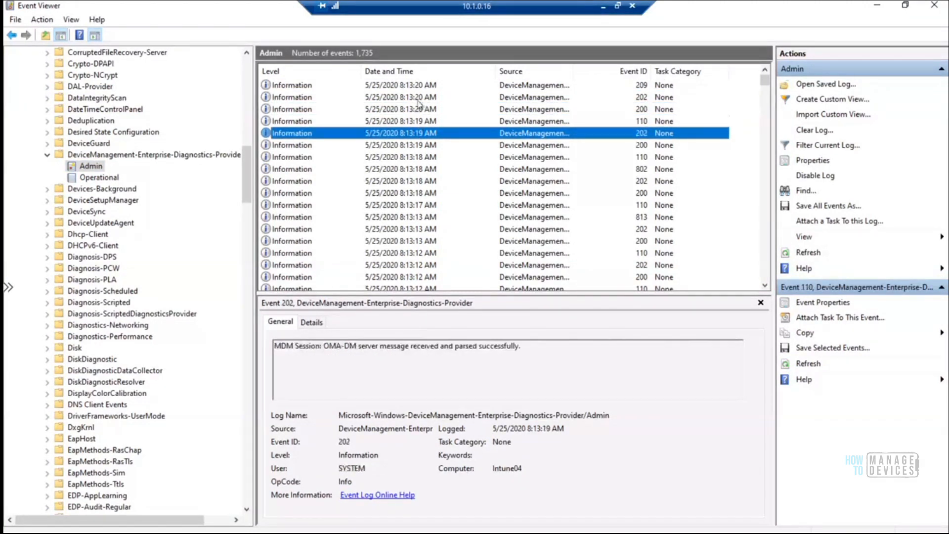
{"action": "key", "text": "Down"}
{"action": "key", "text": "Down"}
{"action": "key", "text": "Down"}
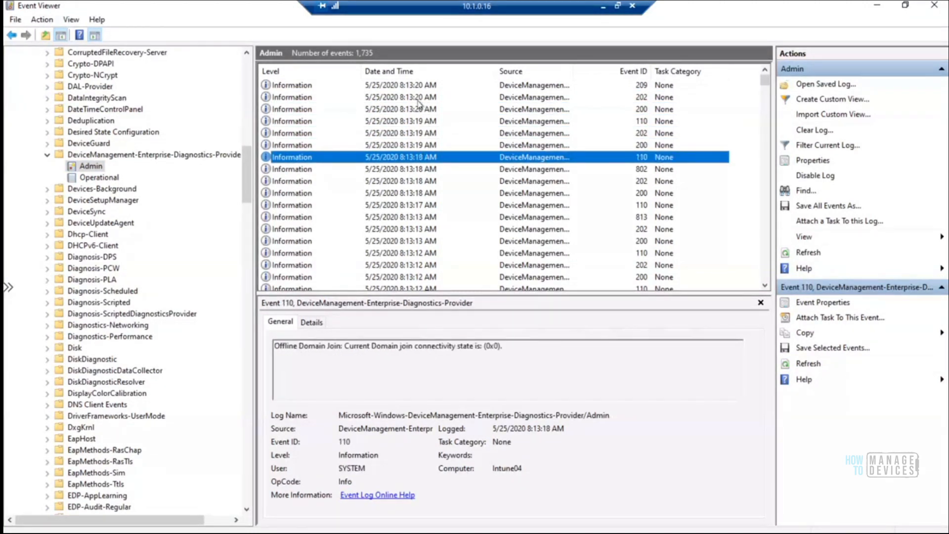
{"action": "key", "text": "Down"}
{"action": "key", "text": "Down"}
{"action": "key", "text": "Down"}
{"action": "key", "text": "Down"}
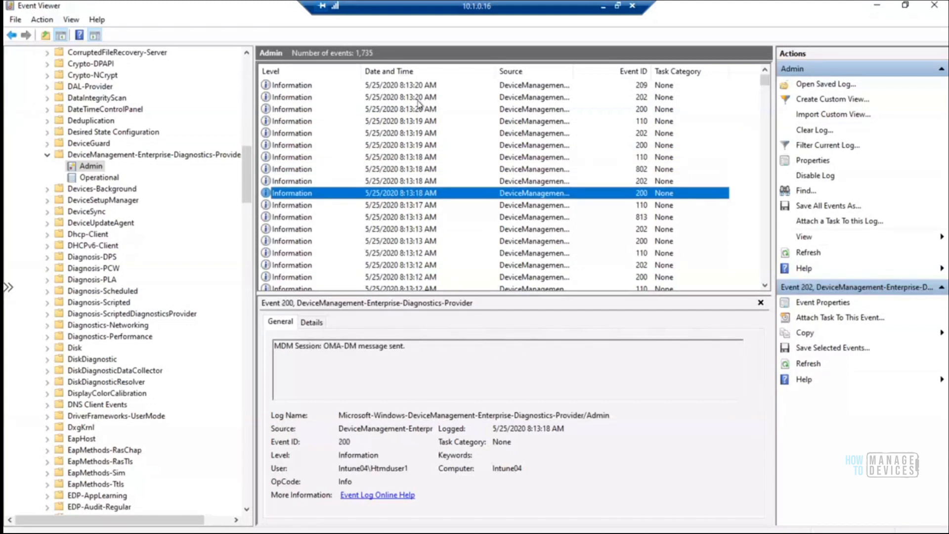
{"action": "key", "text": "Down"}
{"action": "key", "text": "Up"}
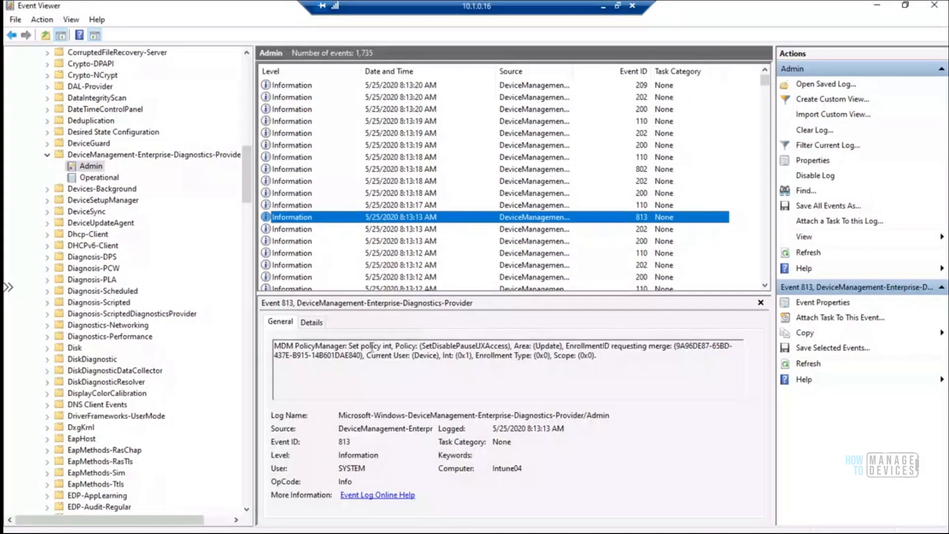
Highlight the SetDisablePauseUXAccess policy text in the message of event 813.
{"action": "left_click_drag", "start_coordinate": [349, 346], "coordinate": [488, 342]}
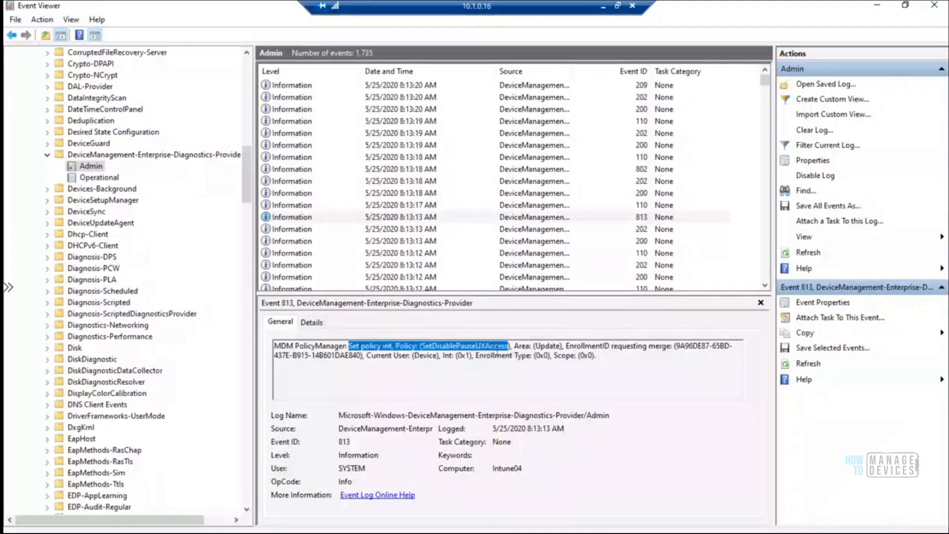
{"action": "left_click", "coordinate": [513, 347]}
{"action": "left_click_drag", "start_coordinate": [513, 347], "coordinate": [350, 346]}
Examine the error event 404 and the FakePolicy part of its CSP URI, plus the neighbouring information events.
{"action": "left_click", "coordinate": [765, 288]}
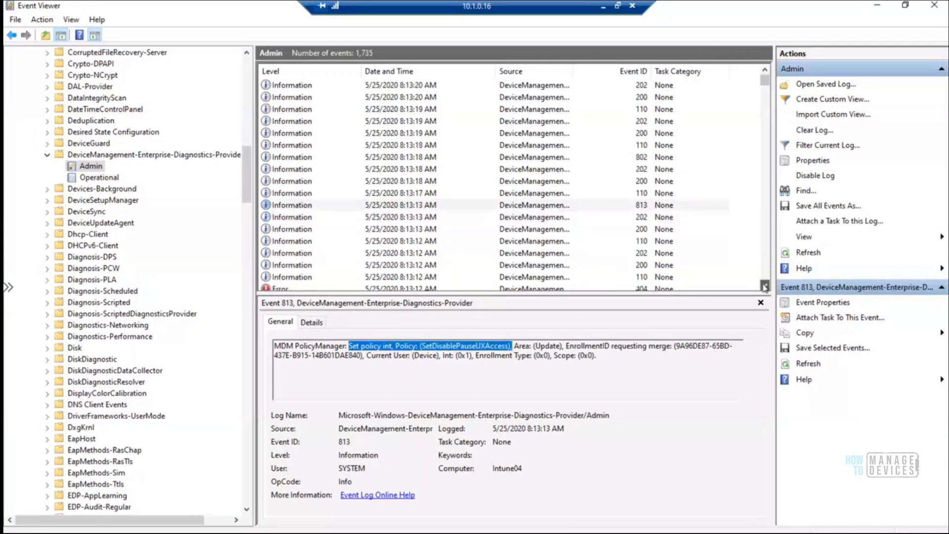
{"action": "left_click", "coordinate": [765, 287]}
{"action": "left_click", "coordinate": [765, 288]}
{"action": "left_click", "coordinate": [765, 288]}
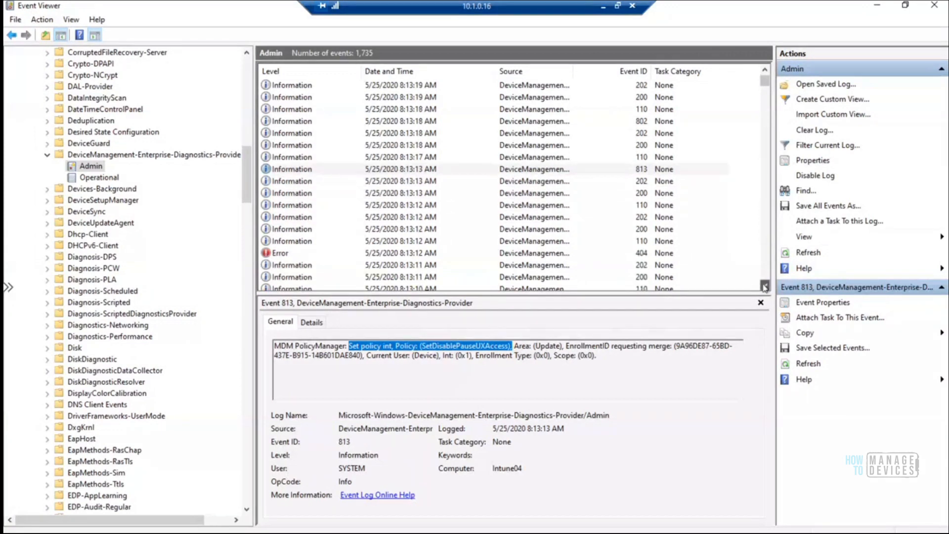
{"action": "left_click", "coordinate": [416, 255]}
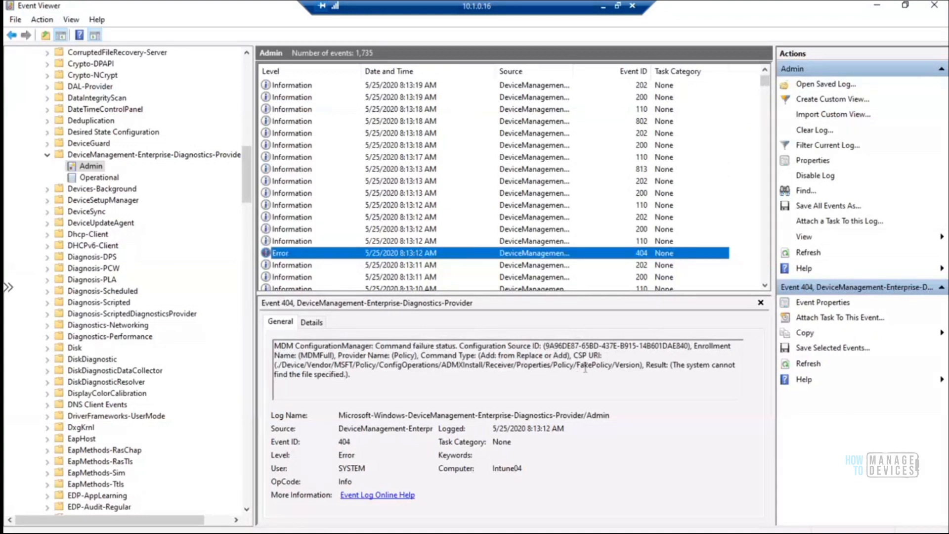
{"action": "left_click_drag", "start_coordinate": [577, 366], "coordinate": [614, 366]}
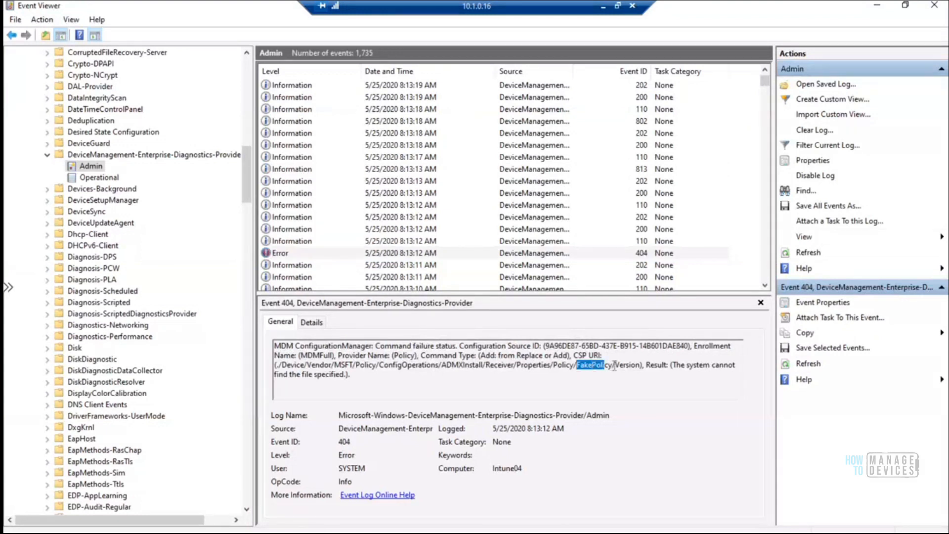
{"action": "left_click", "coordinate": [401, 196]}
{"action": "key", "text": "Up"}
{"action": "key", "text": "Up"}
{"action": "key", "text": "Up"}
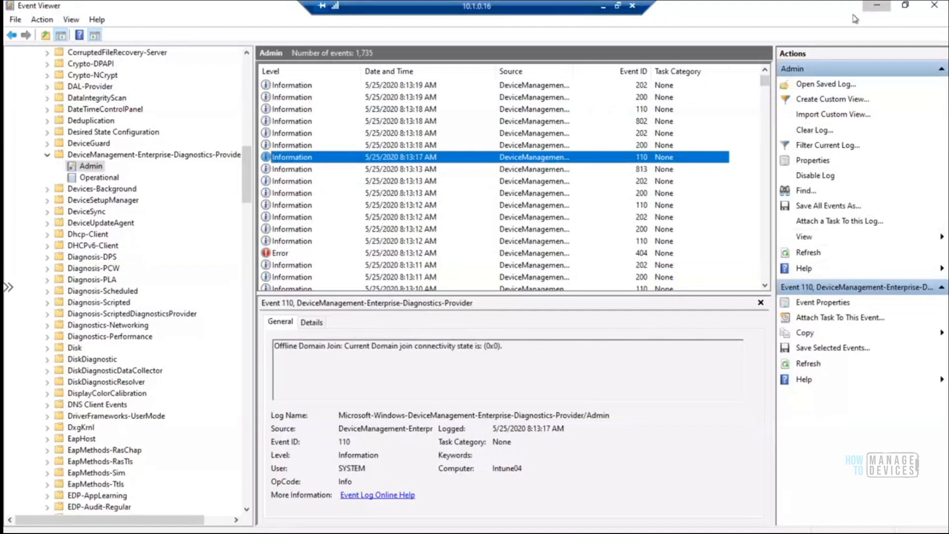
Check the pause option in Windows Update, and review the Disable UX for Pause Updates profile's device status in the admin center.
{"action": "left_click", "coordinate": [876, 6]}
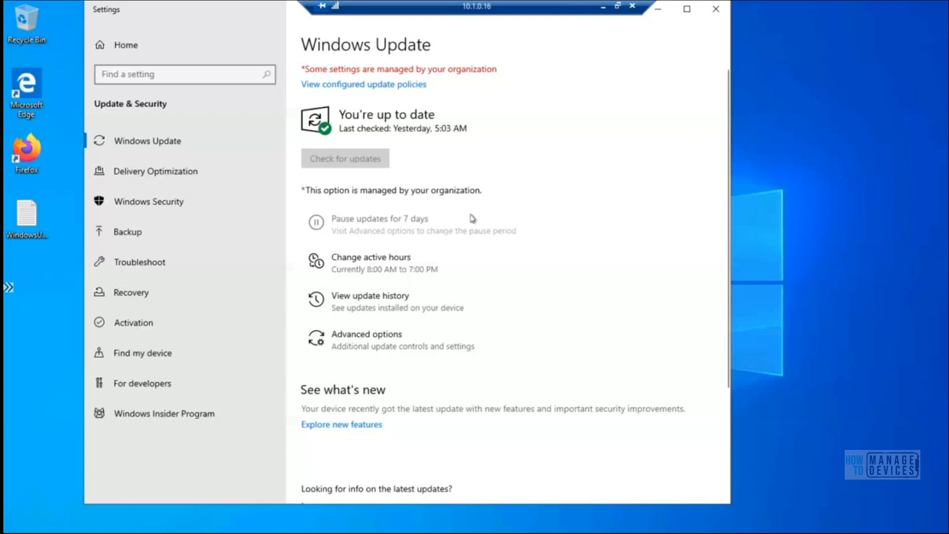
{"action": "left_click", "coordinate": [603, 9]}
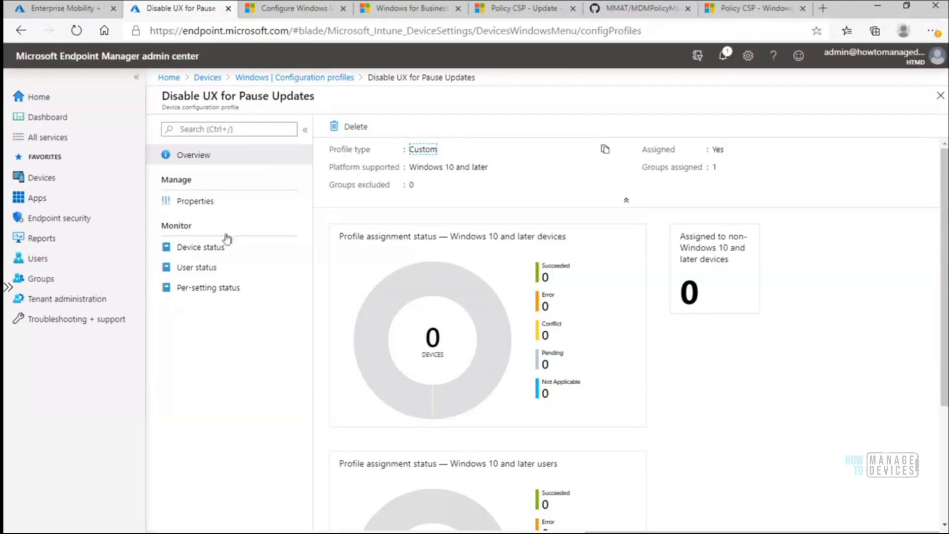
{"action": "left_click", "coordinate": [210, 252]}
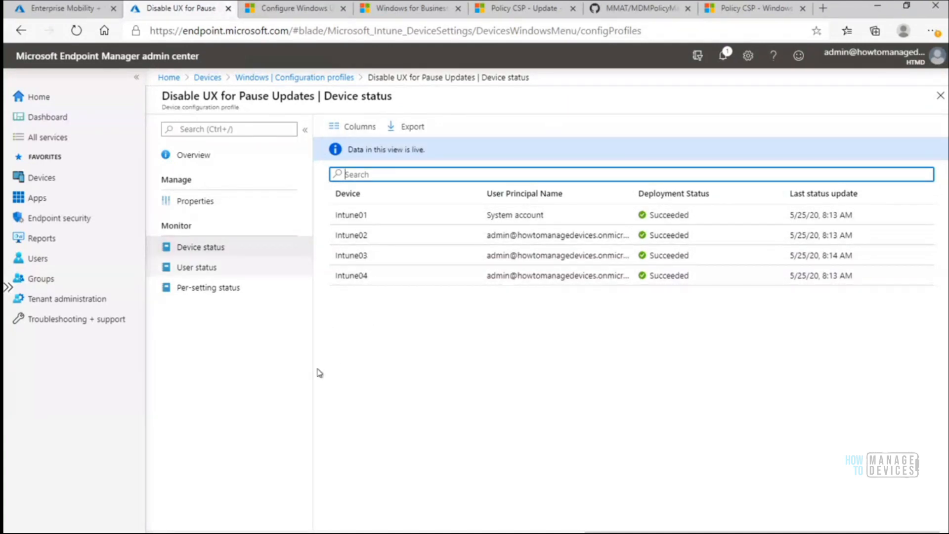
{"action": "left_click", "coordinate": [326, 78]}
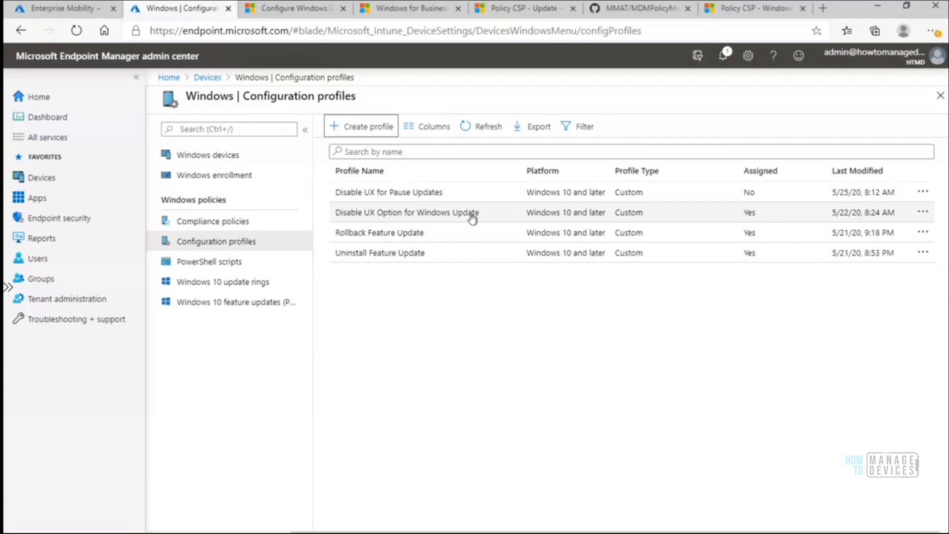
Review the properties of the Disable UX Option for Windows Update profile, including its assigned group.
{"action": "left_click", "coordinate": [367, 128]}
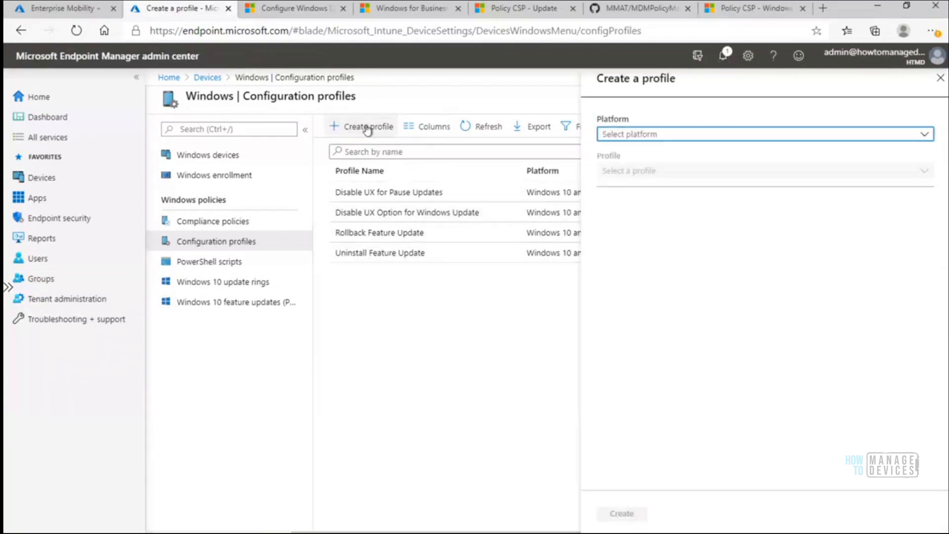
{"action": "left_click", "coordinate": [940, 78]}
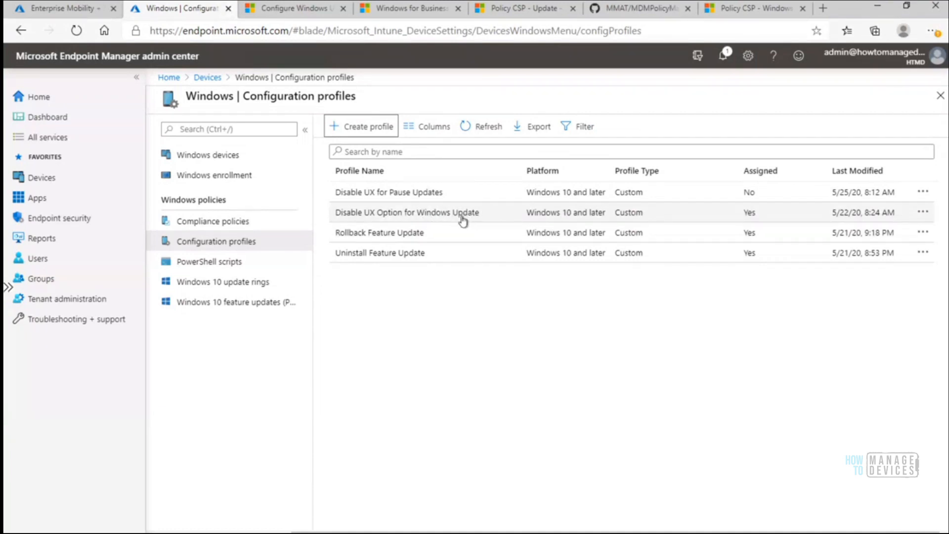
{"action": "left_click", "coordinate": [487, 213]}
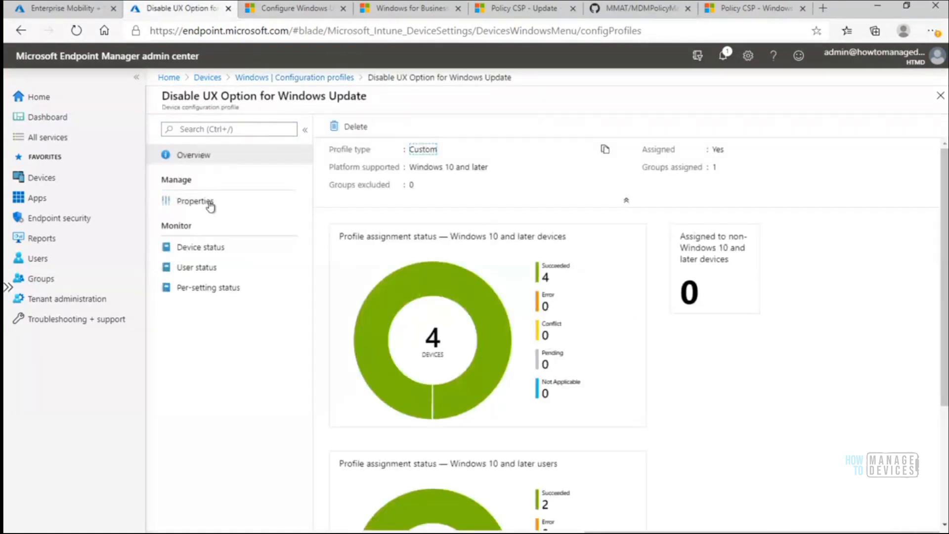
{"action": "left_click", "coordinate": [212, 202]}
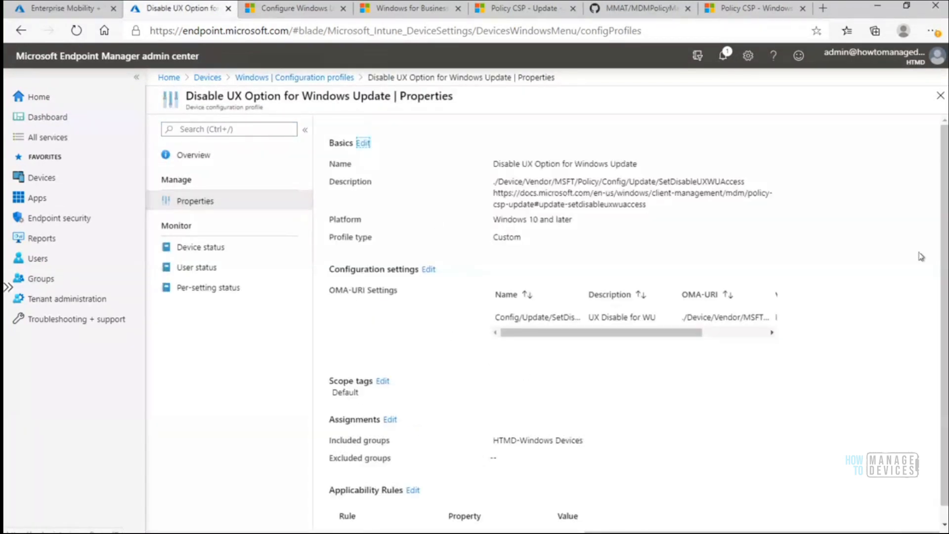
{"action": "scroll", "coordinate": [940, 296], "scroll_direction": "down", "scroll_amount": 1}
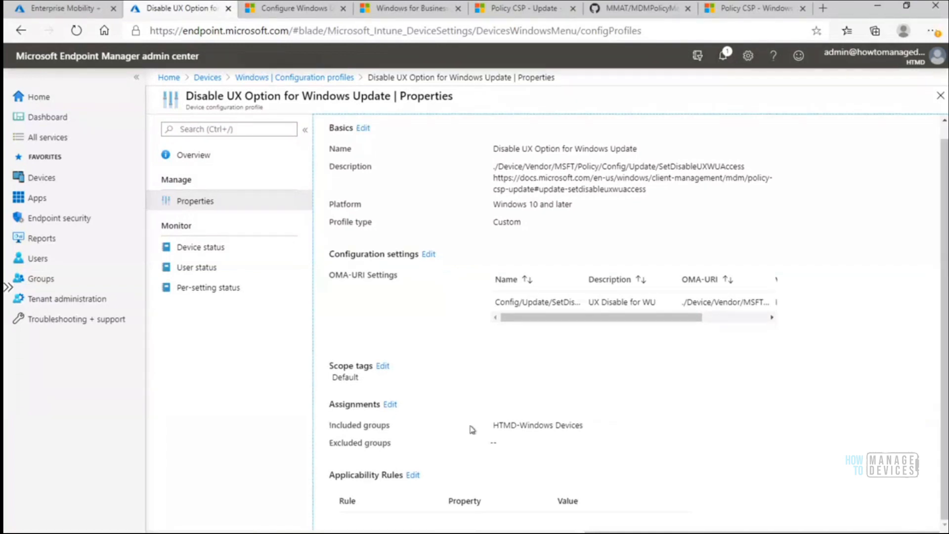
{"action": "left_click_drag", "start_coordinate": [495, 424], "coordinate": [594, 430]}
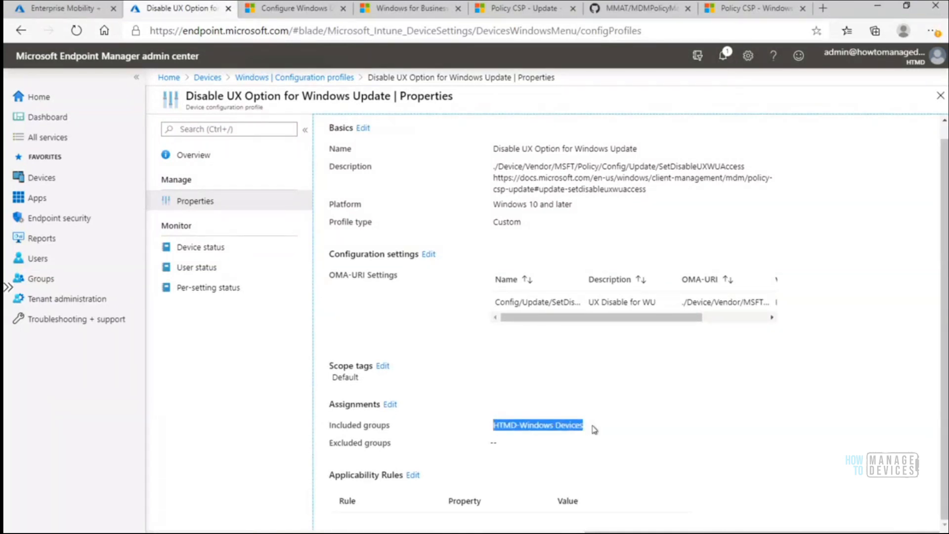
{"action": "left_click", "coordinate": [941, 96]}
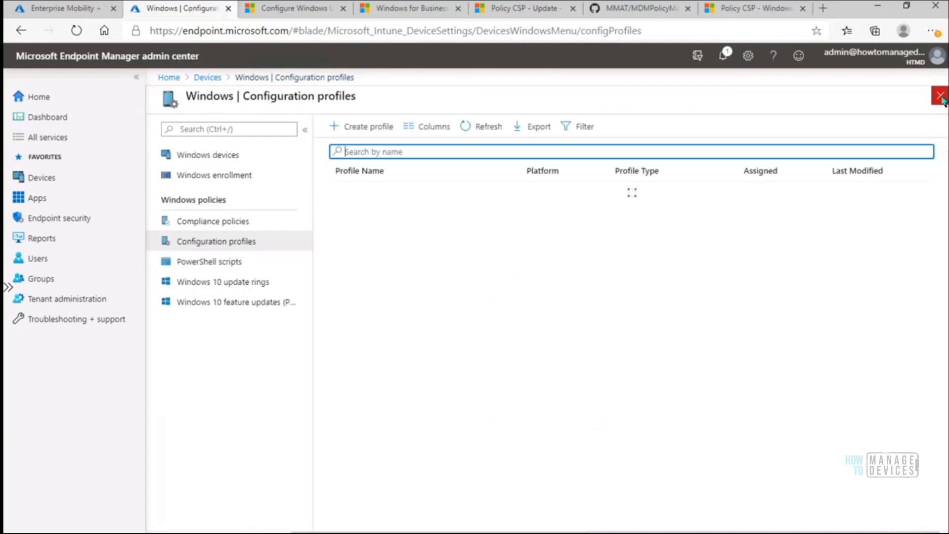
Create a new configuration profile with platform Windows 10 and later and profile type Custom.
{"action": "left_click", "coordinate": [377, 128]}
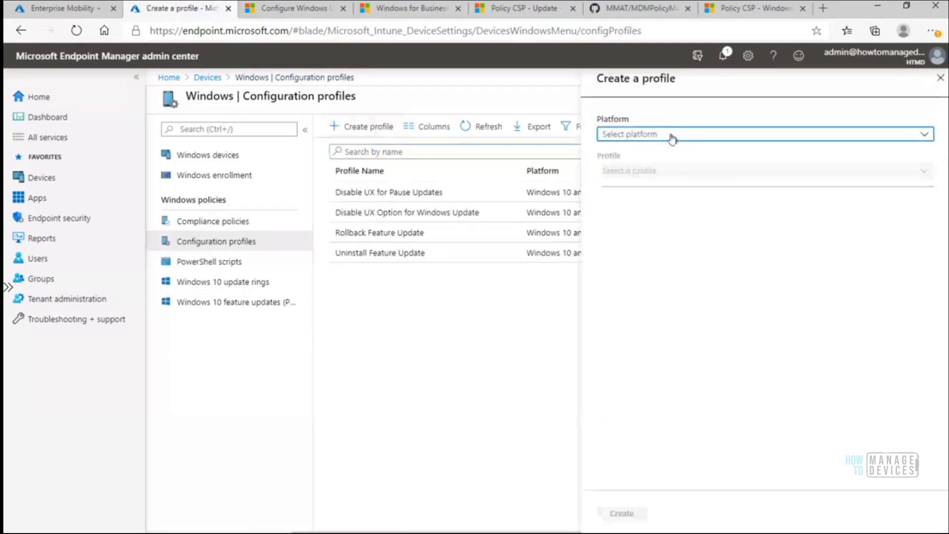
{"action": "left_click", "coordinate": [672, 136]}
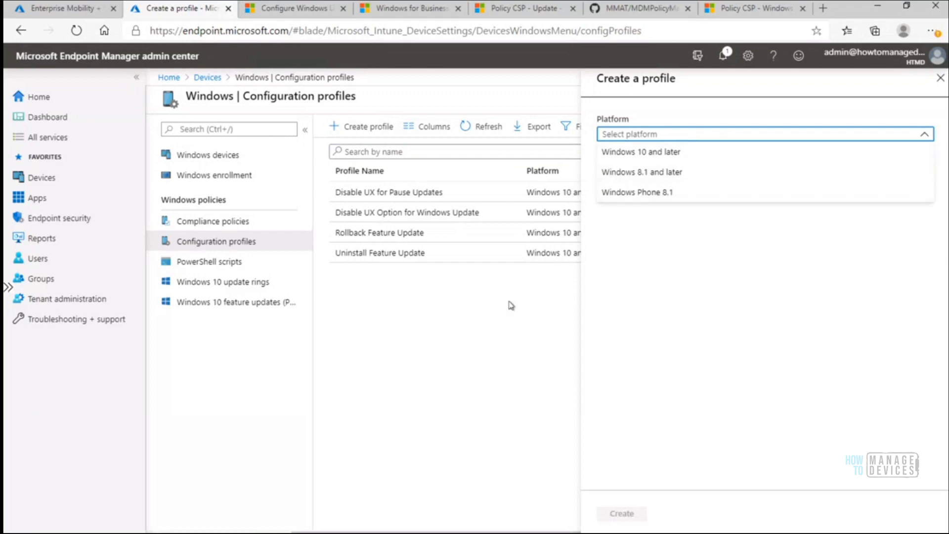
{"action": "left_click", "coordinate": [483, 339]}
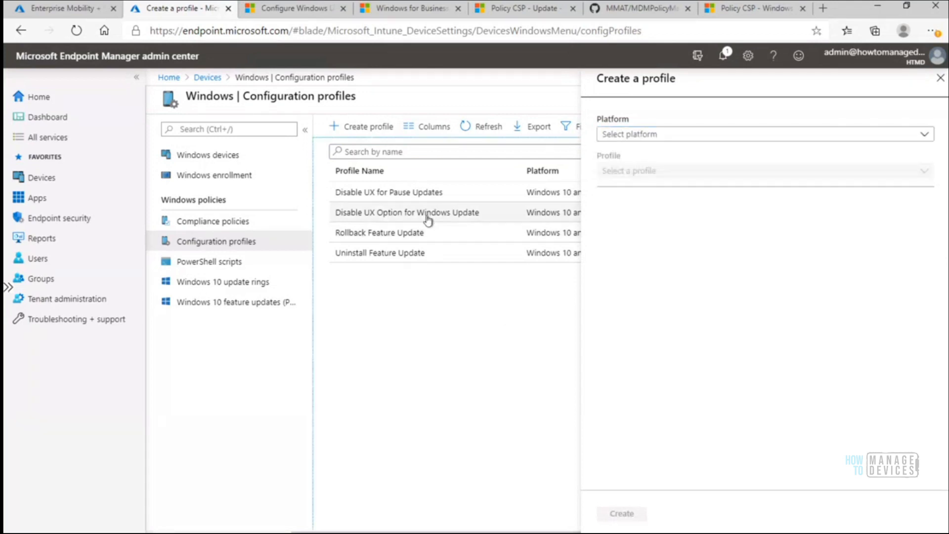
{"action": "left_click", "coordinate": [669, 138]}
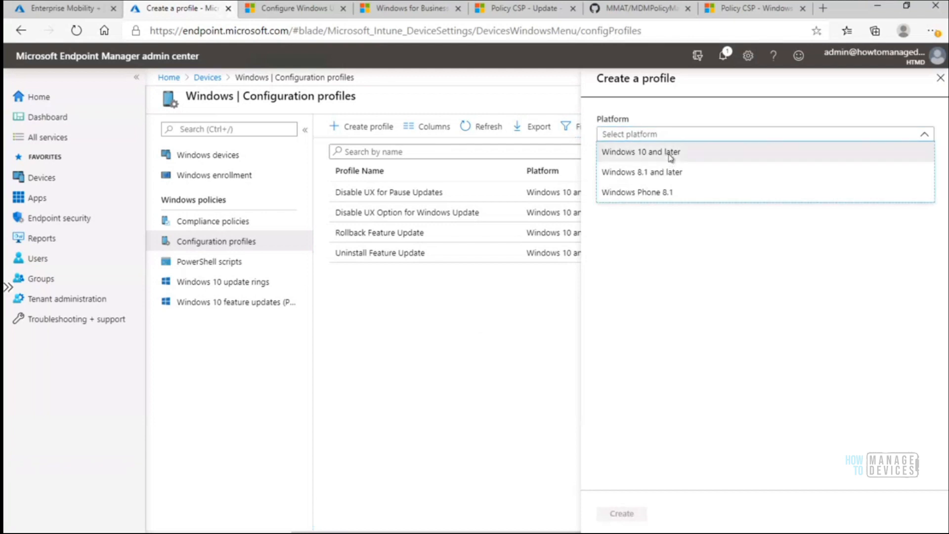
{"action": "left_click", "coordinate": [671, 152]}
{"action": "left_click", "coordinate": [666, 174]}
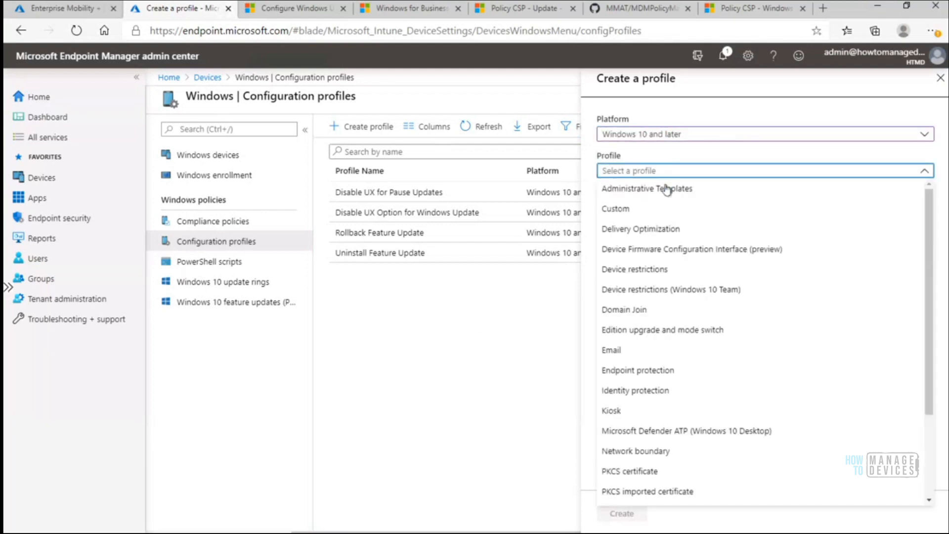
{"action": "left_click", "coordinate": [636, 214]}
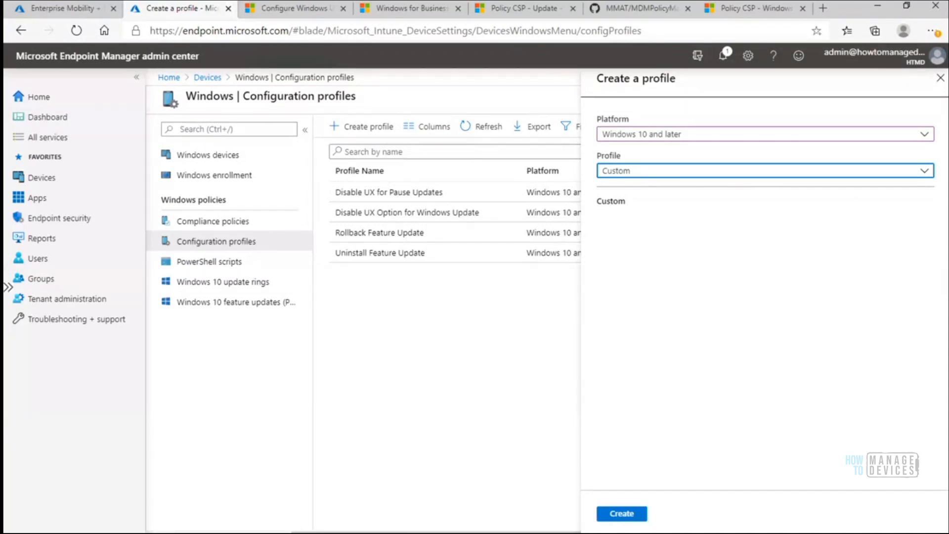
{"action": "left_click", "coordinate": [624, 515]}
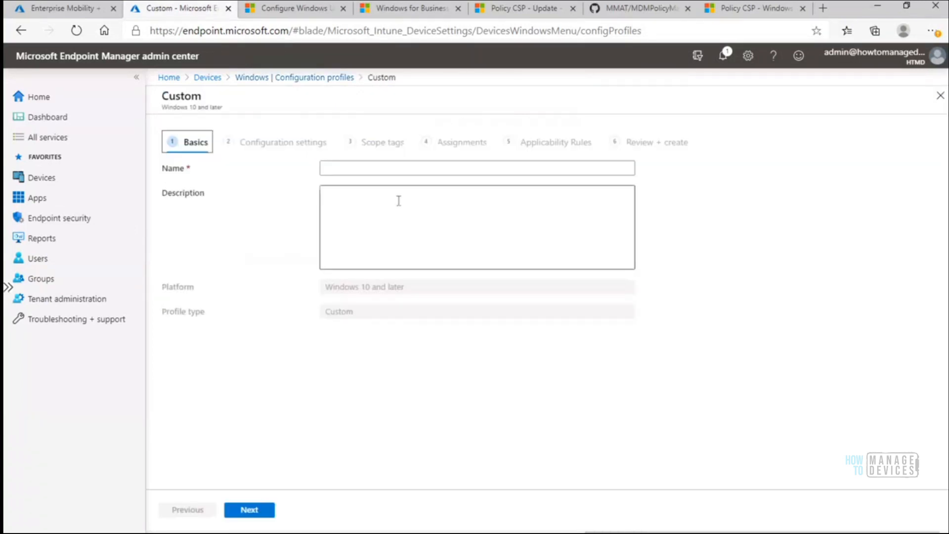
Name the new custom profile Enable UX for WU.
{"action": "left_click", "coordinate": [386, 170]}
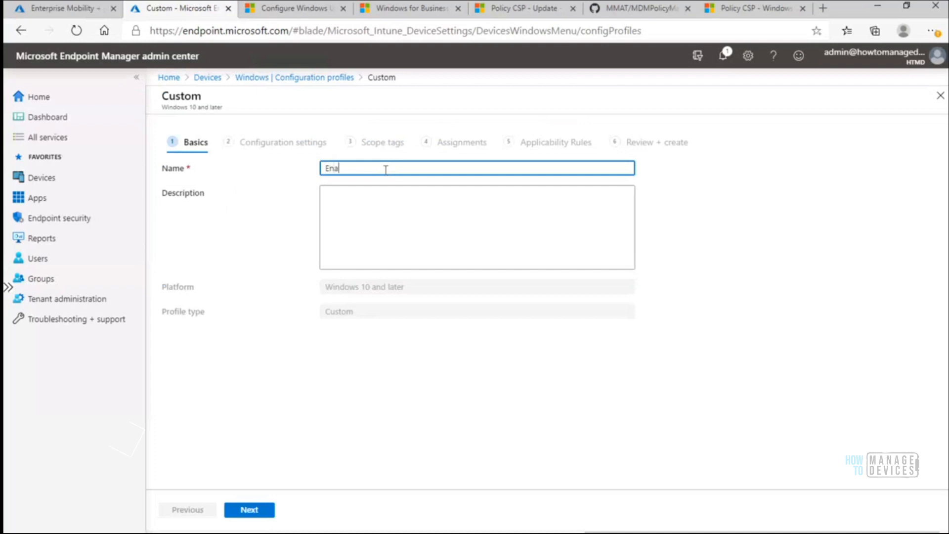
{"action": "type", "text": "U"}
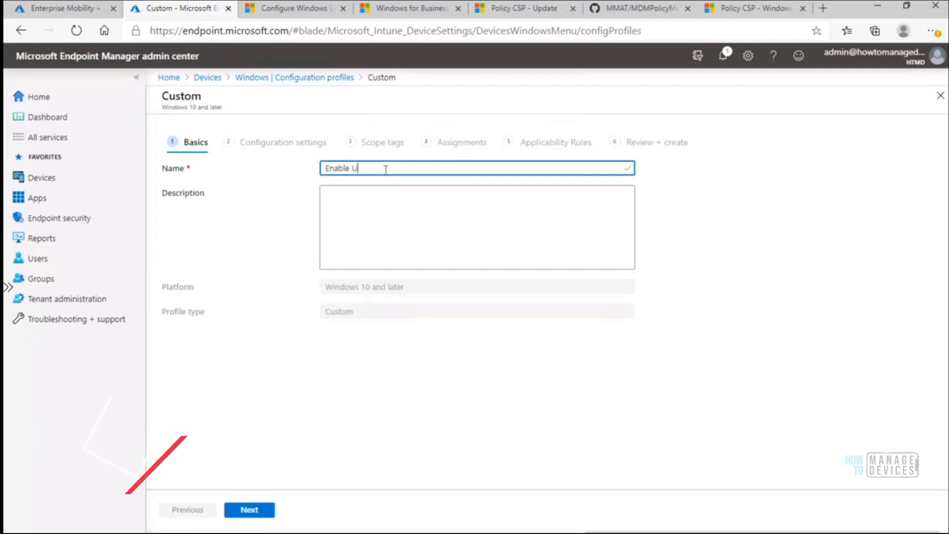
{"action": "type", "text": "X for "}
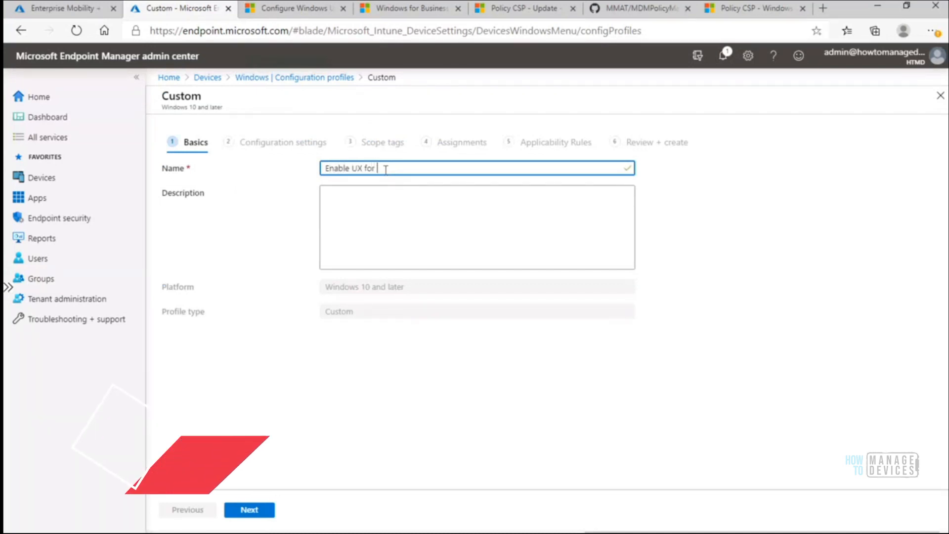
{"action": "type", "text": "WU"}
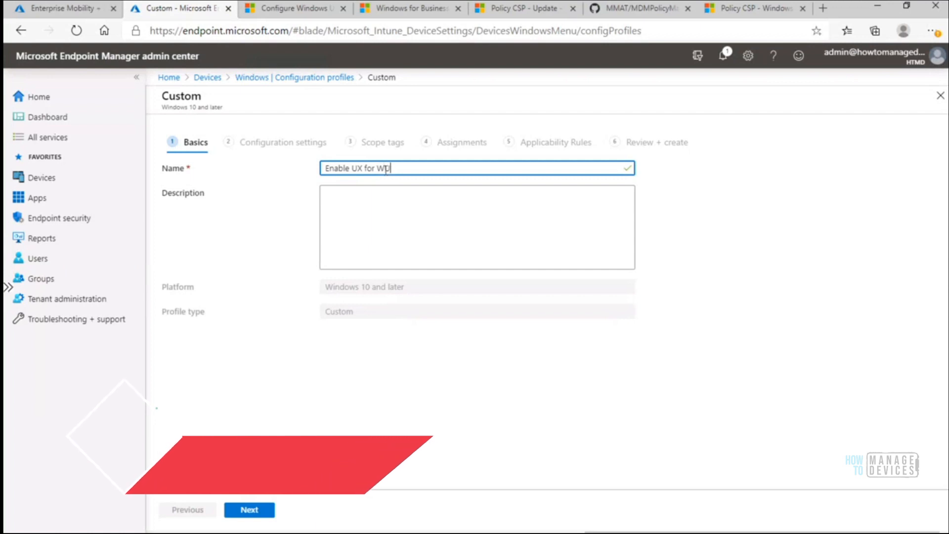
Copy the SetDisableUXWUAccess path from Software Update.txt into the profile description, and continue to the configuration settings.
{"action": "left_click", "coordinate": [401, 214]}
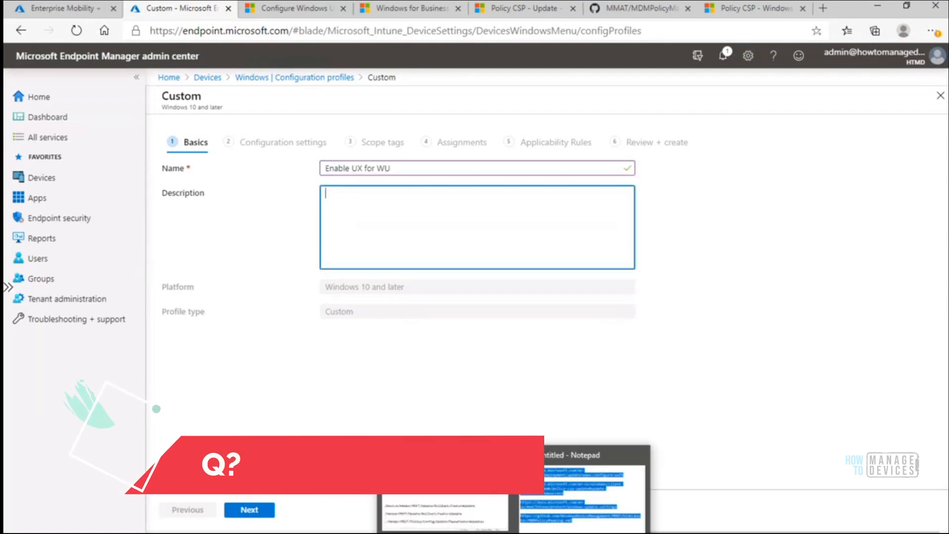
{"action": "left_click", "coordinate": [514, 533]}
{"action": "left_click", "coordinate": [445, 514]}
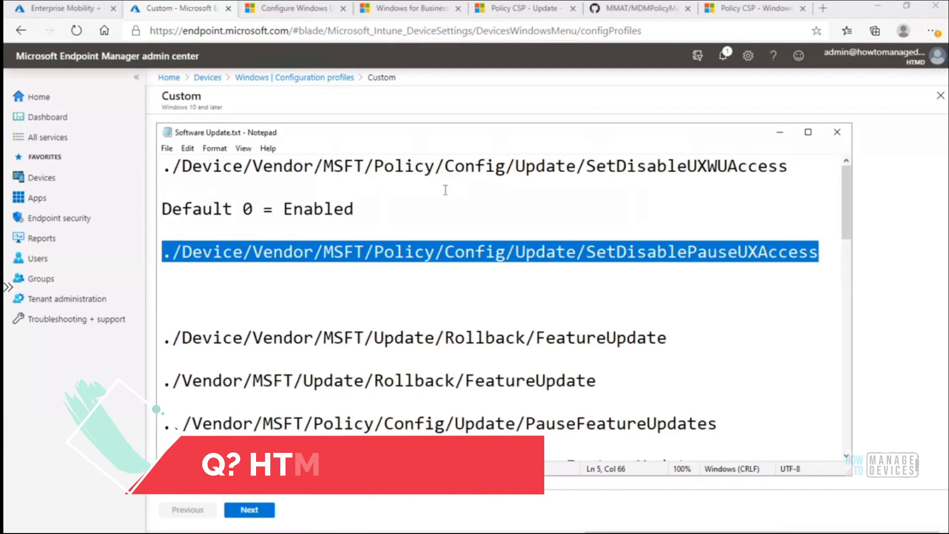
{"action": "left_click_drag", "start_coordinate": [789, 167], "coordinate": [154, 170]}
{"action": "key", "text": "ctrl+c"}
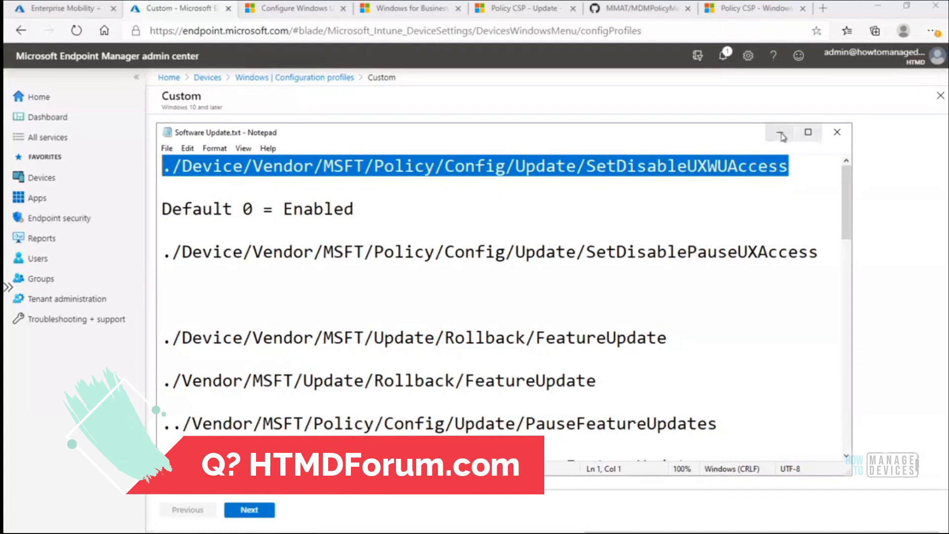
{"action": "left_click", "coordinate": [781, 133]}
{"action": "key", "text": "ctrl+v"}
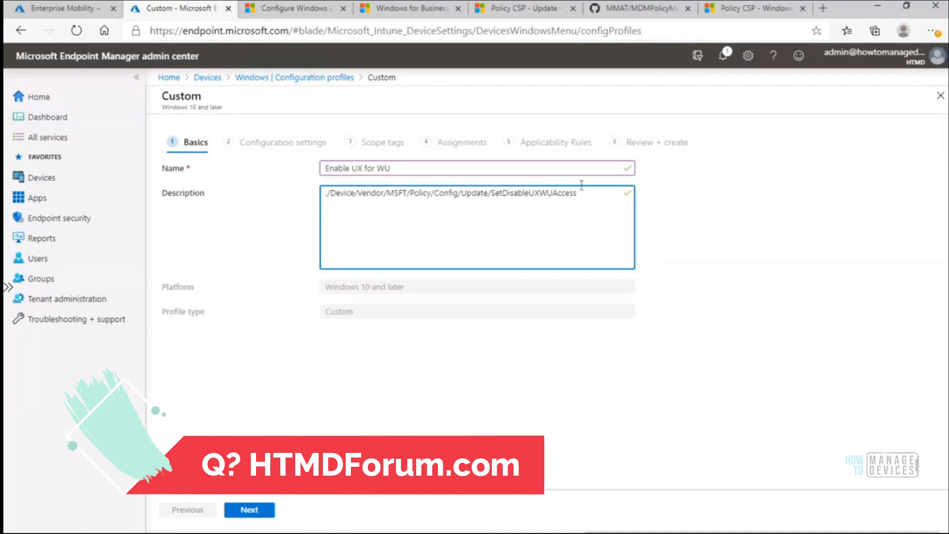
{"action": "left_click", "coordinate": [252, 509]}
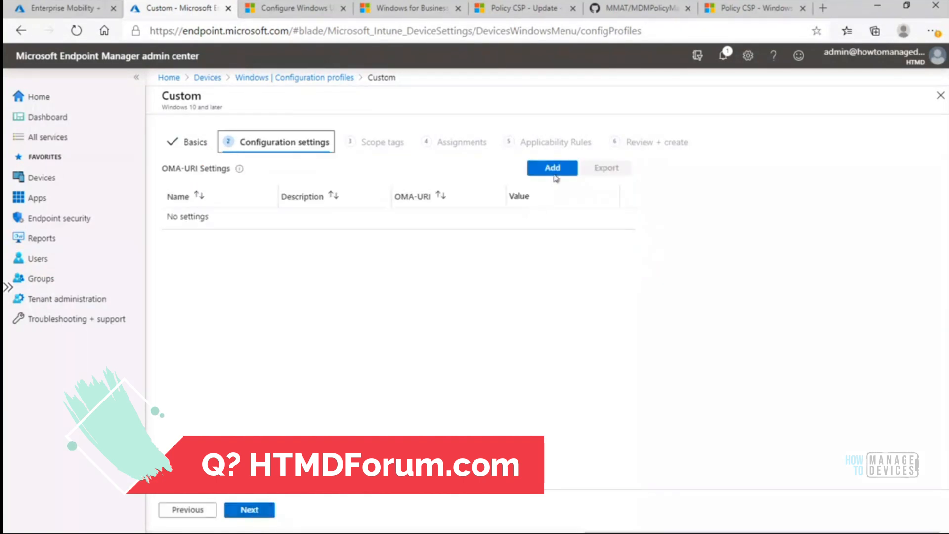
Start a new OMA-URI setting row named Enable Update/SetDisableUXWUAccess.
{"action": "left_click", "coordinate": [553, 169]}
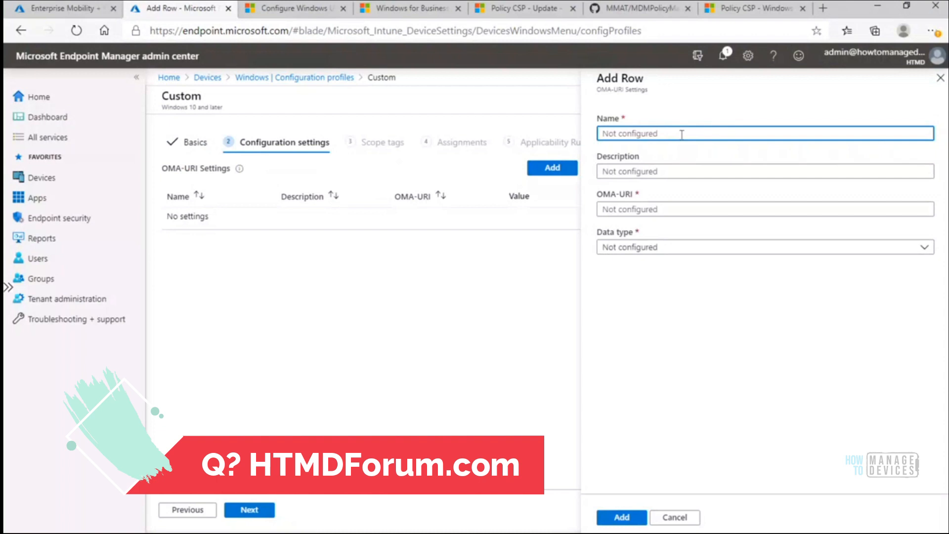
{"action": "key", "text": "ctrl+v"}
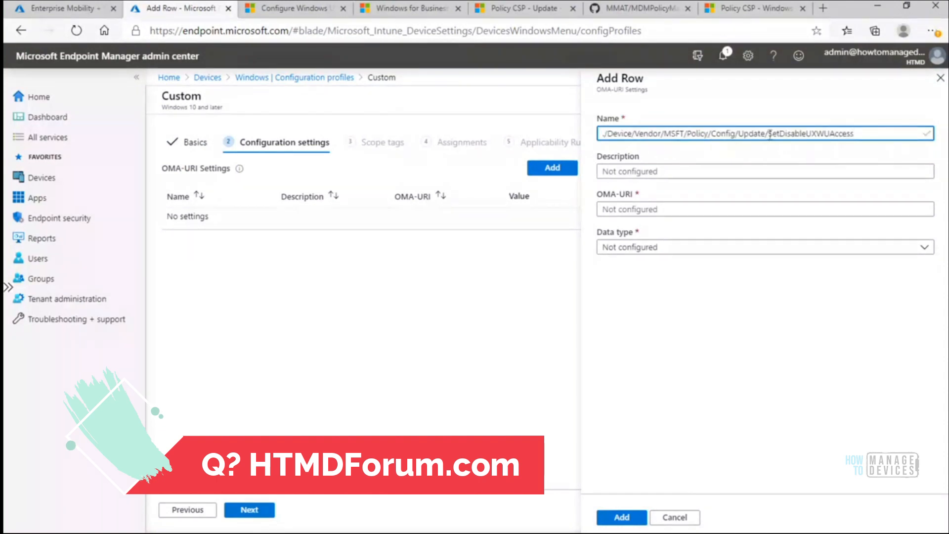
{"action": "left_click_drag", "start_coordinate": [739, 134], "coordinate": [558, 135]}
{"action": "key", "text": "BackSpace"}
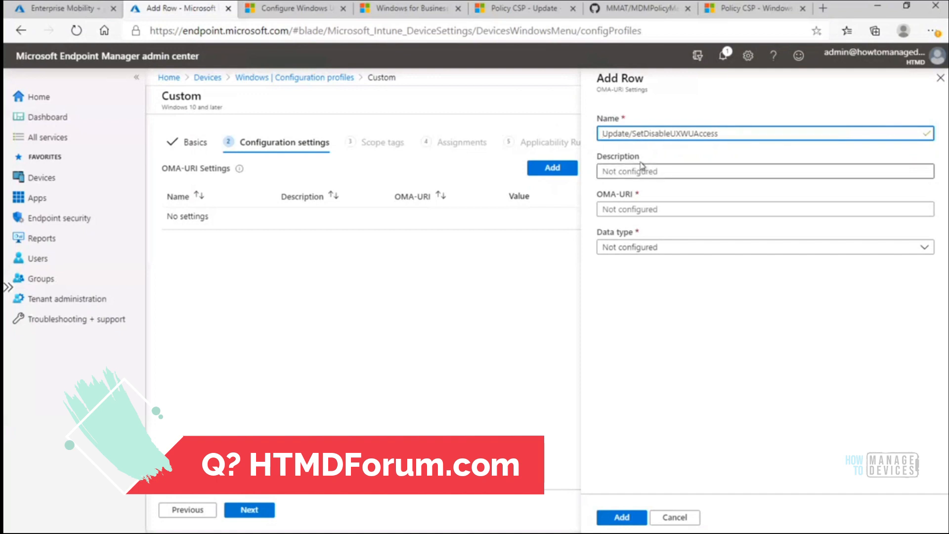
{"action": "type", "text": "Enable"}
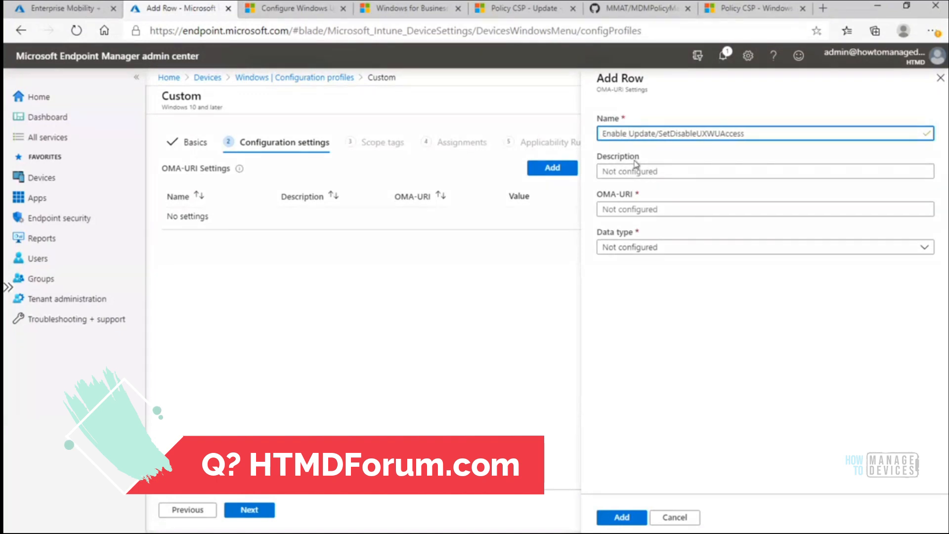
Describe the row as Enable UX for WU and set its OMA-URI to ./Device/Vendor/MSFT/Policy/Config/Update/SetDisableUXWUAccess.
{"action": "left_click", "coordinate": [642, 172]}
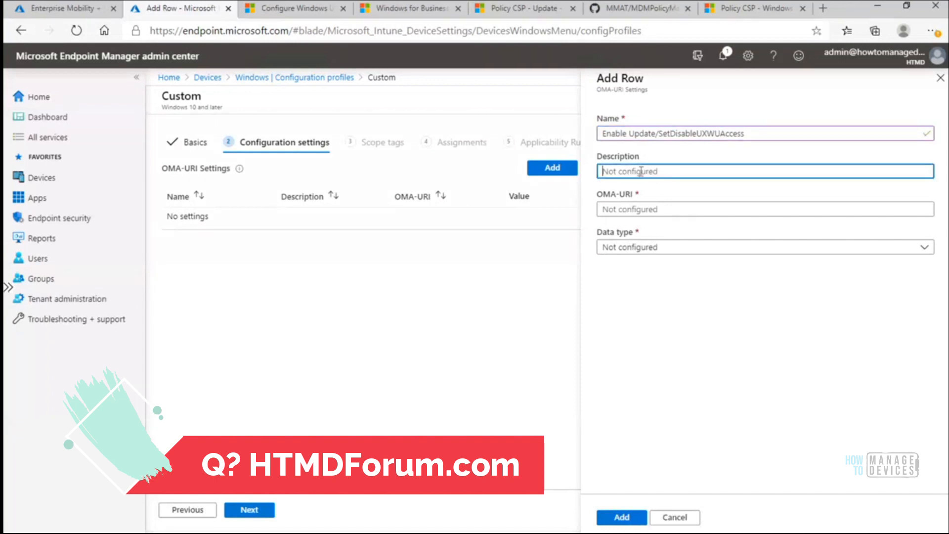
{"action": "type", "text": "Enable"}
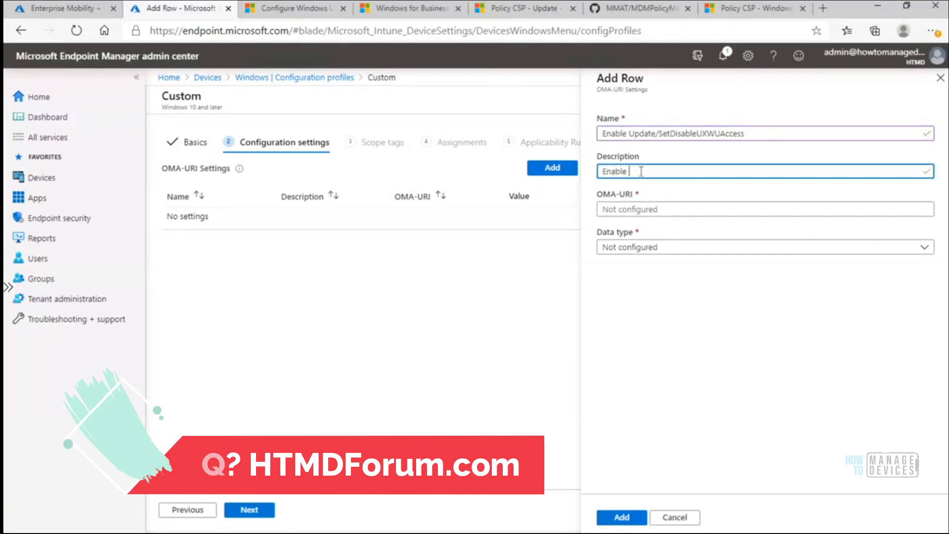
{"action": "type", "text": " UX for"}
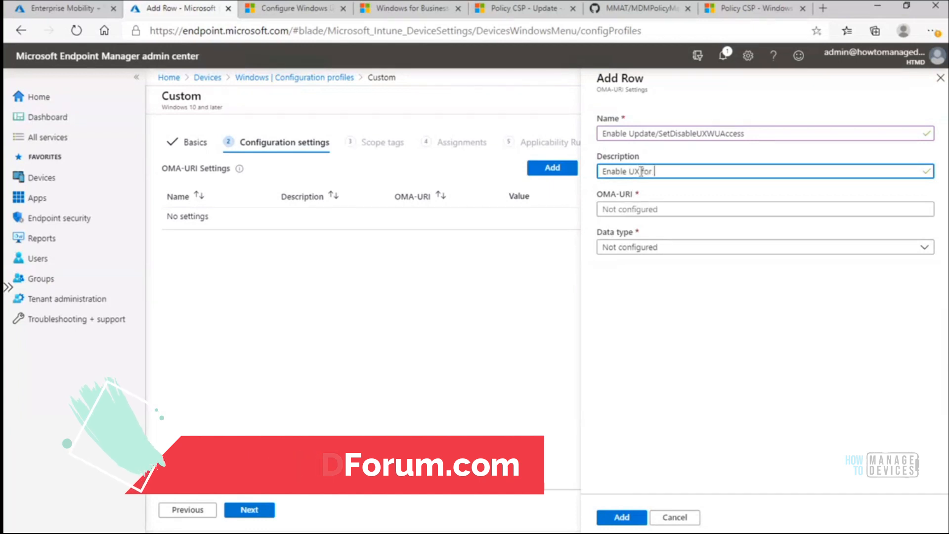
{"action": "type", "text": " WU"}
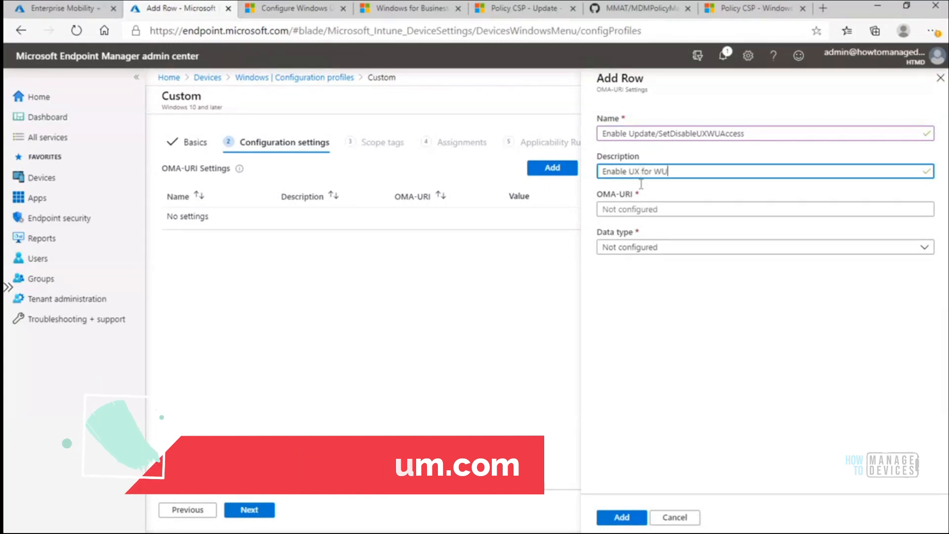
{"action": "left_click", "coordinate": [640, 213]}
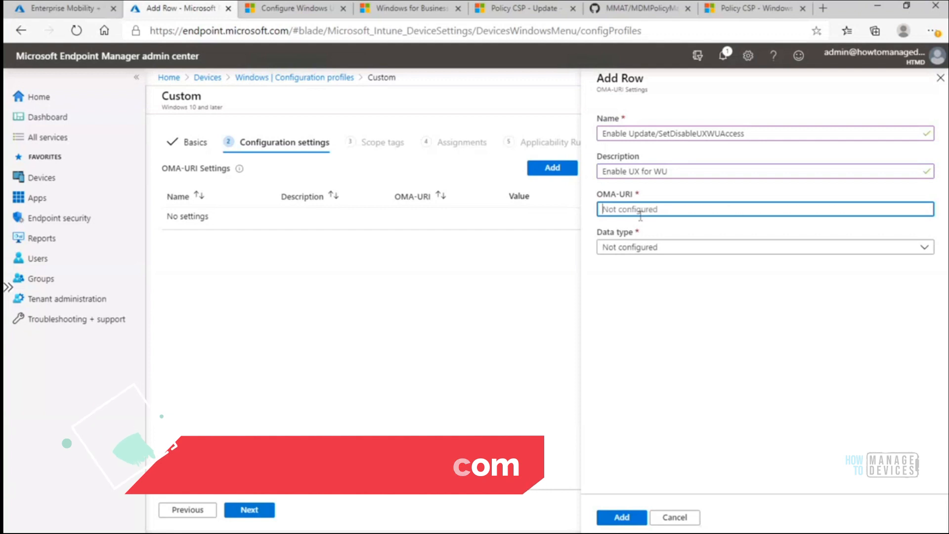
{"action": "key", "text": "ctrl+v"}
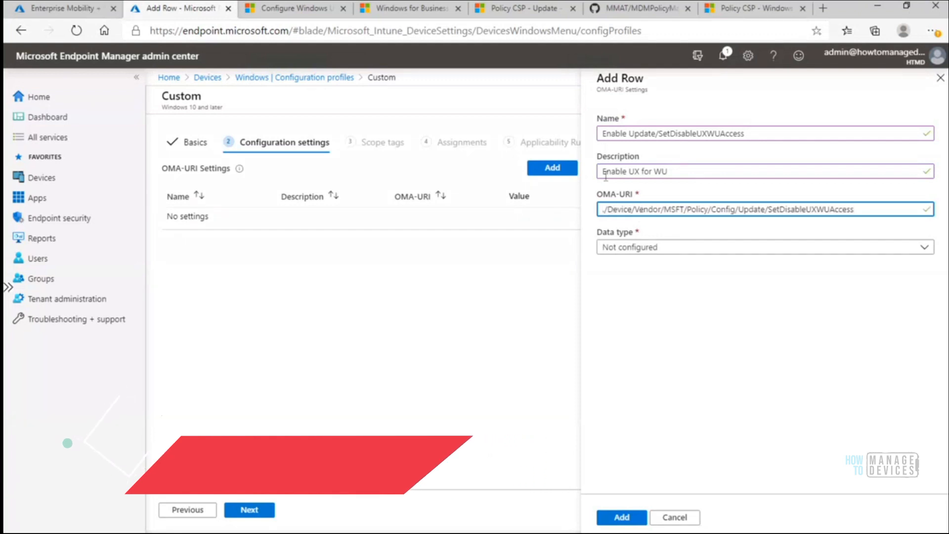
Look up ./Device/Vendor/MSFT/Policy/Config/Update/SetDisableUXWUAccess in MDMPolicyMapping.xml on GitHub to check the policy it maps to.
{"action": "left_click", "coordinate": [641, 13]}
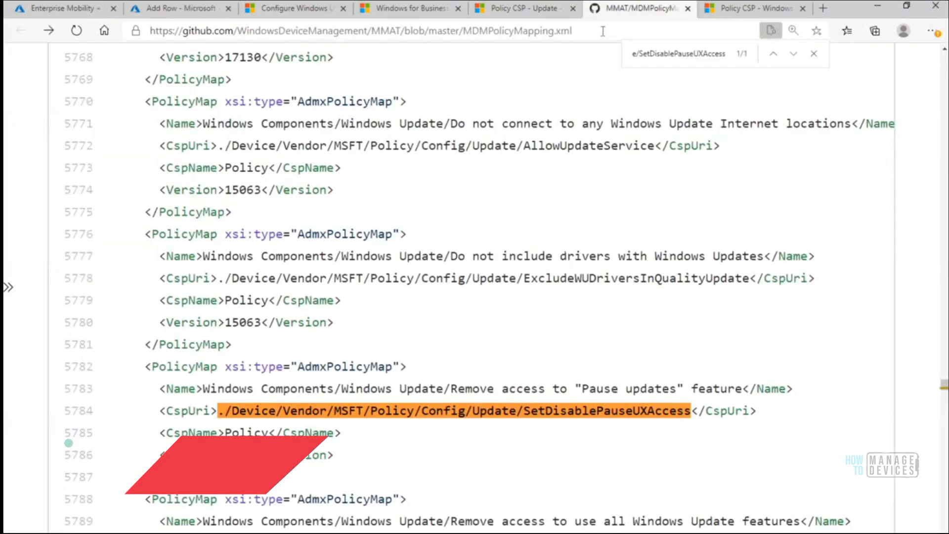
{"action": "left_click", "coordinate": [693, 53]}
{"action": "key", "text": "ctrl+a"}
{"action": "type", "text": "./Device/Vendor/MSFT/Policy/Config/Update/SetDisableUXWUAccess"}
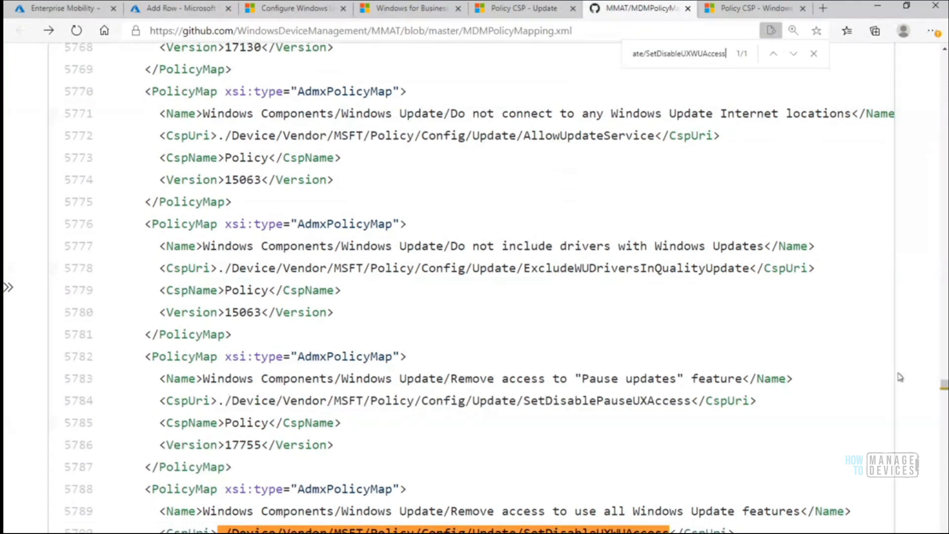
{"action": "scroll", "coordinate": [707, 362], "scroll_direction": "down", "scroll_amount": 4}
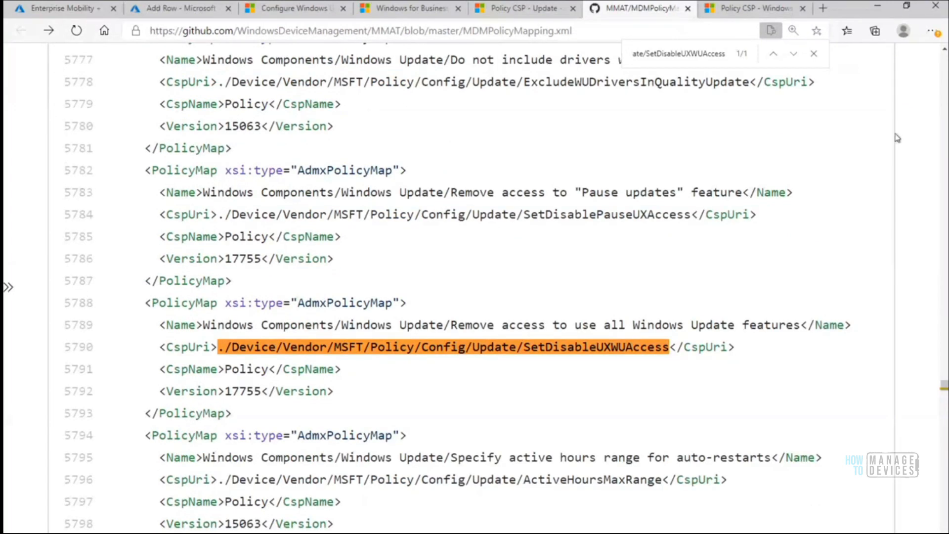
Back in the Intune row form, set the data type to Integer and the value to 0, and add the row.
{"action": "left_click", "coordinate": [168, 11]}
{"action": "left_click", "coordinate": [626, 253]}
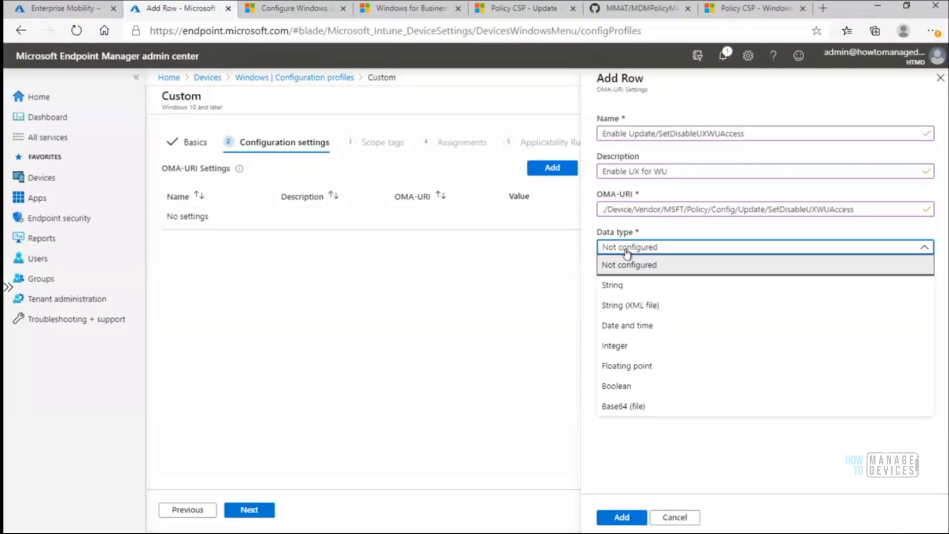
{"action": "left_click", "coordinate": [629, 348]}
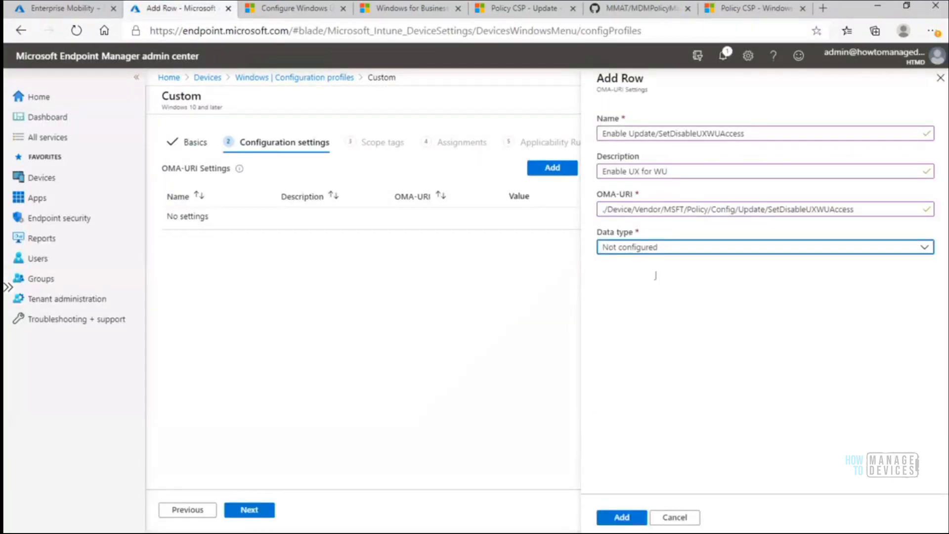
{"action": "left_click", "coordinate": [644, 295]}
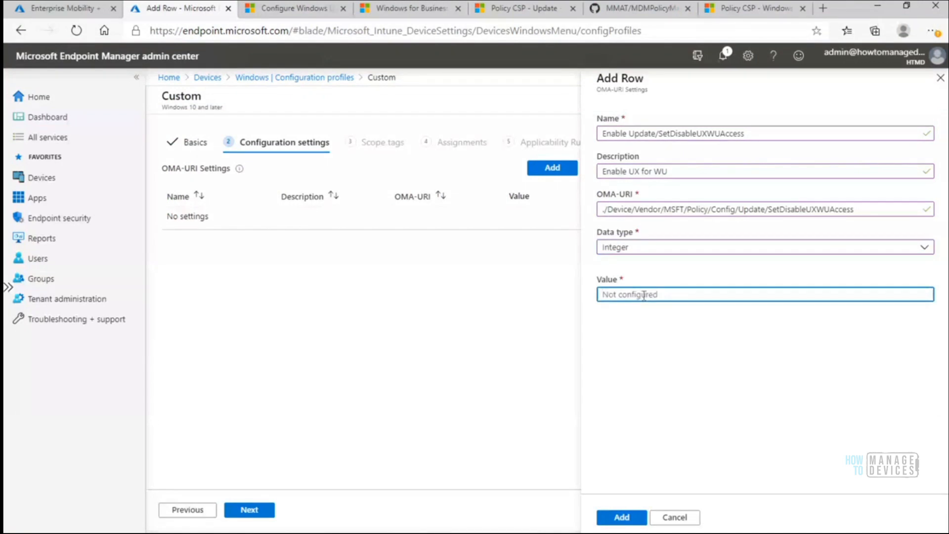
{"action": "type", "text": "0"}
{"action": "left_click", "coordinate": [623, 518]}
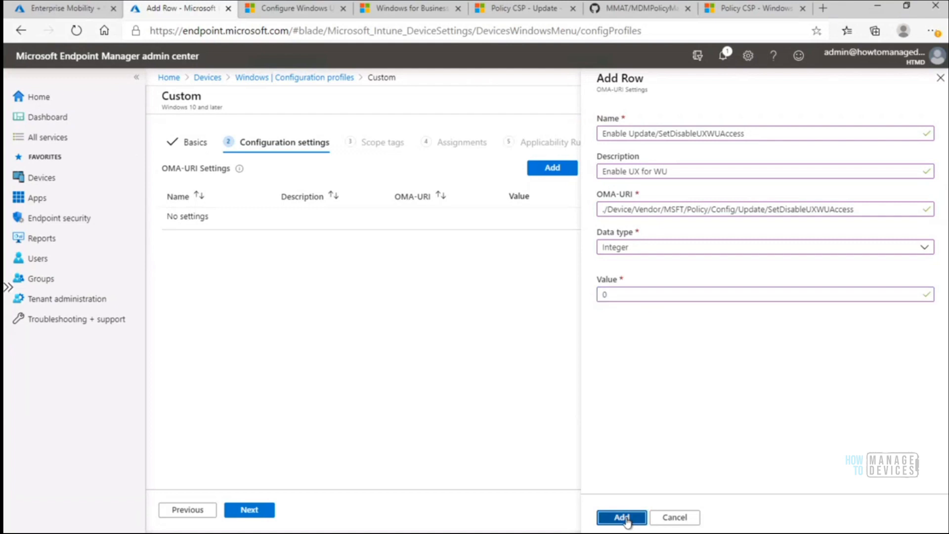
Keep the default scope tag and assign the profile to the HTMD-Windows Devices group.
{"action": "left_click", "coordinate": [258, 512]}
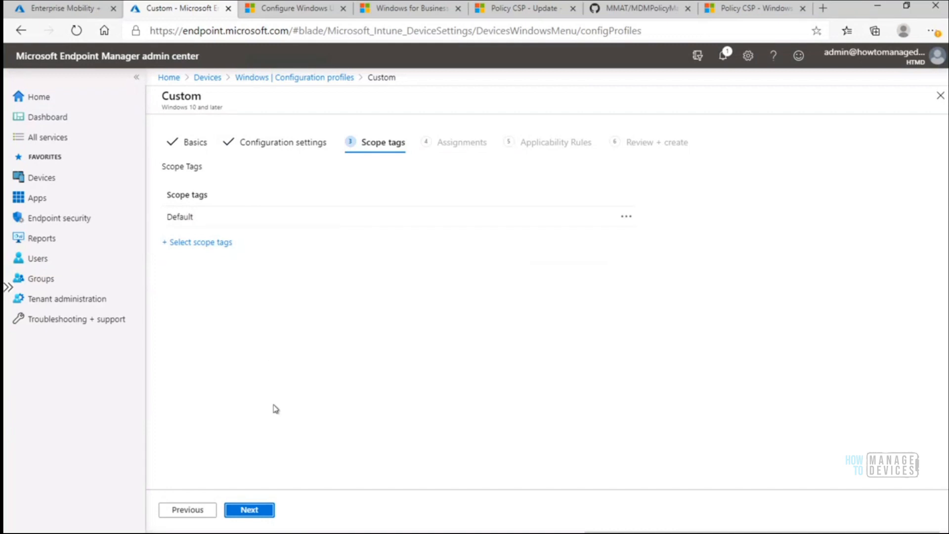
{"action": "left_click", "coordinate": [267, 509]}
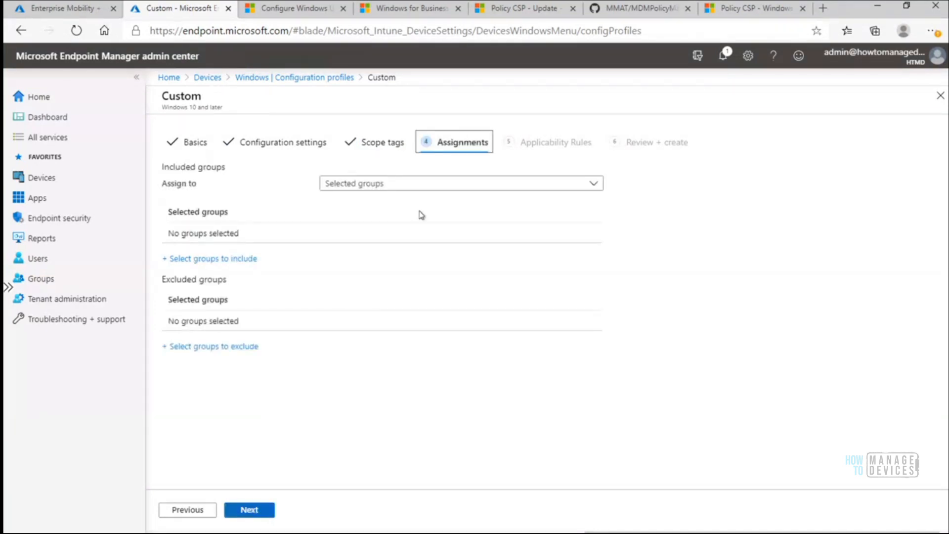
{"action": "left_click", "coordinate": [226, 261]}
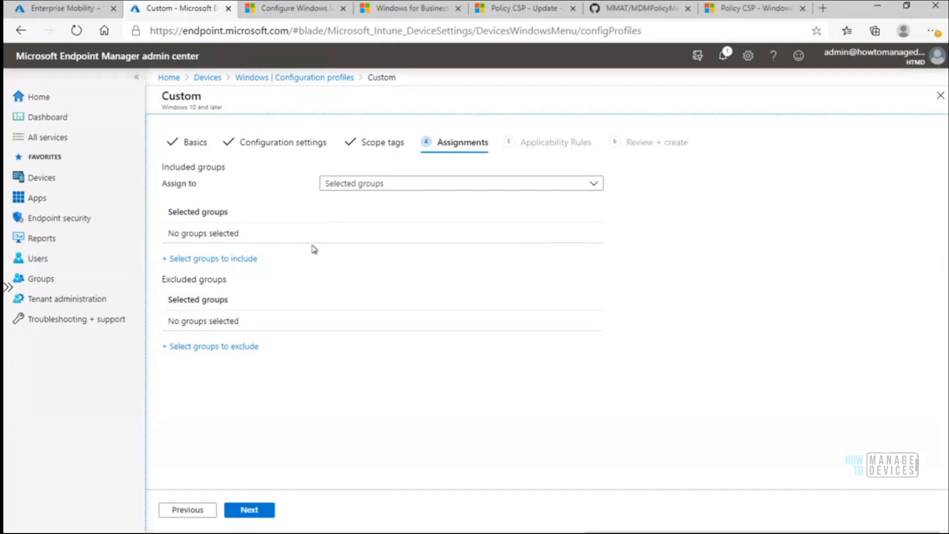
{"action": "left_click", "coordinate": [242, 260]}
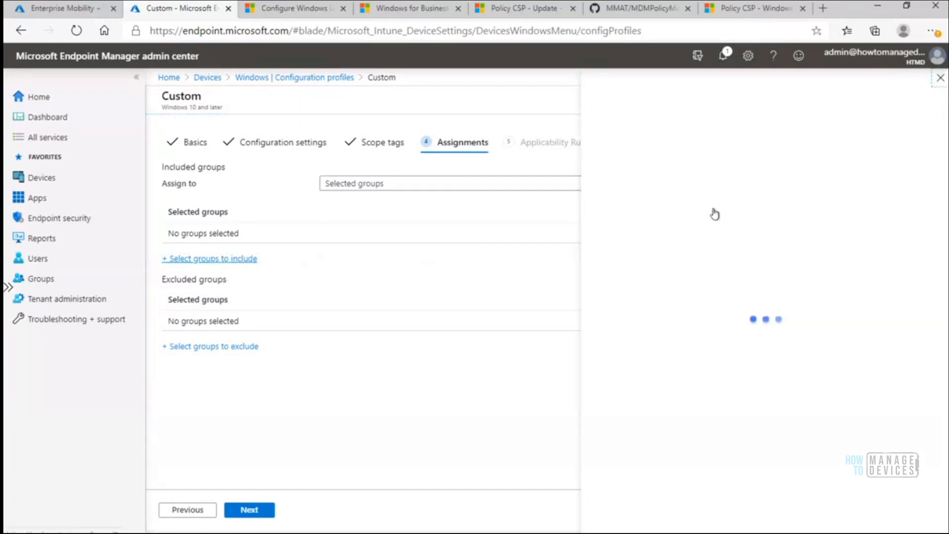
{"action": "type", "text": "HTMD"}
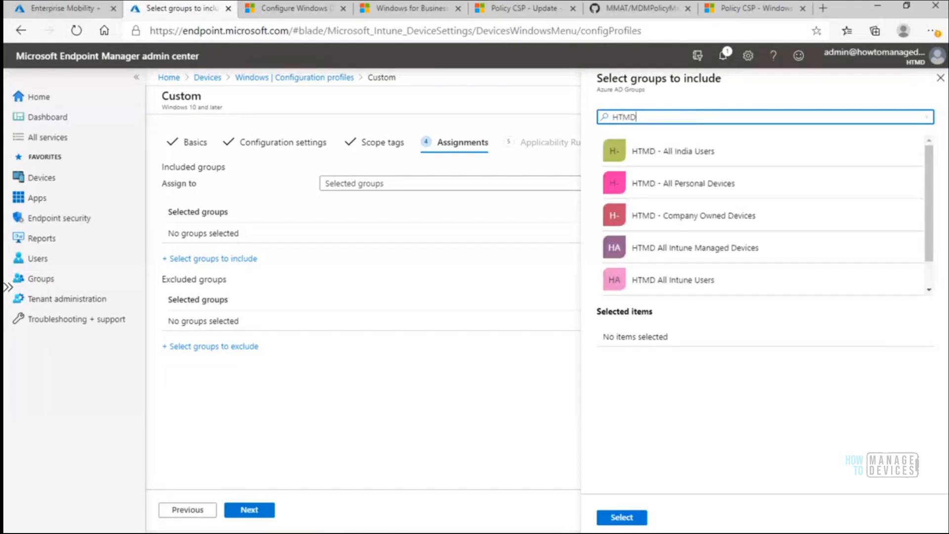
{"action": "left_click", "coordinate": [928, 291]}
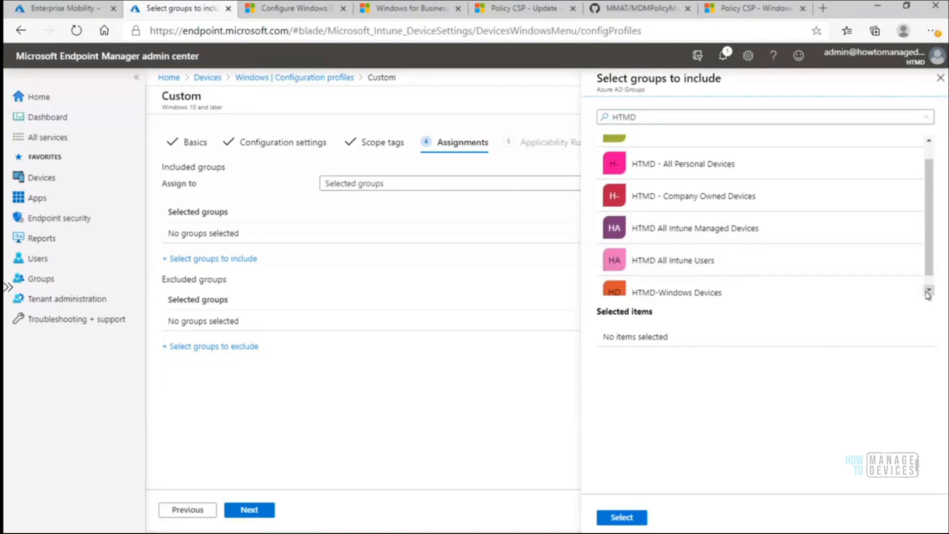
{"action": "left_click", "coordinate": [710, 280]}
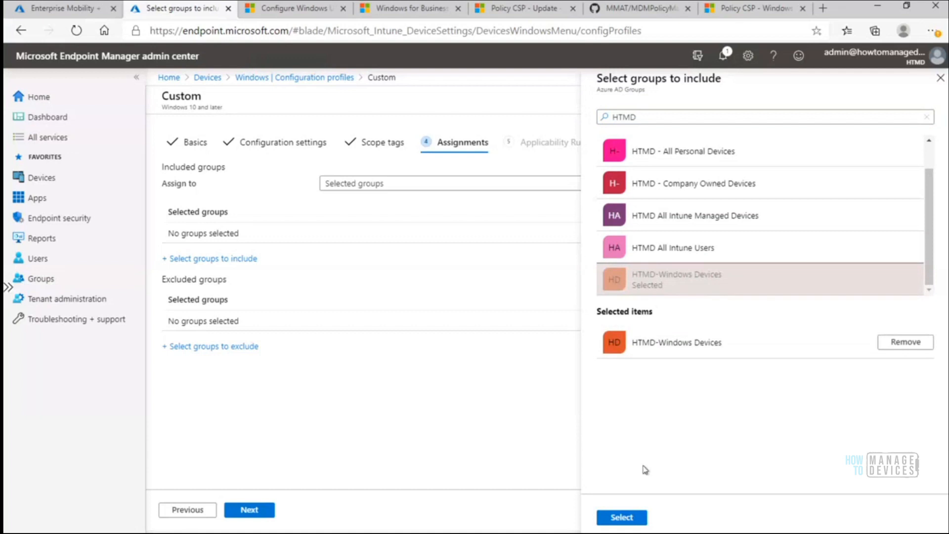
{"action": "left_click", "coordinate": [623, 520]}
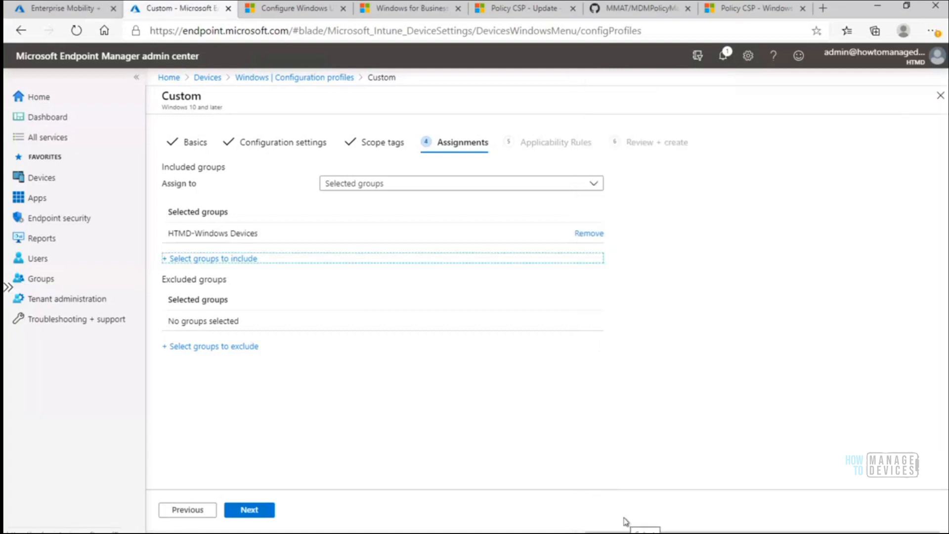
Leave the applicability rules empty and create the Enable UX for WU profile.
{"action": "left_click", "coordinate": [260, 513]}
{"action": "left_click", "coordinate": [261, 515]}
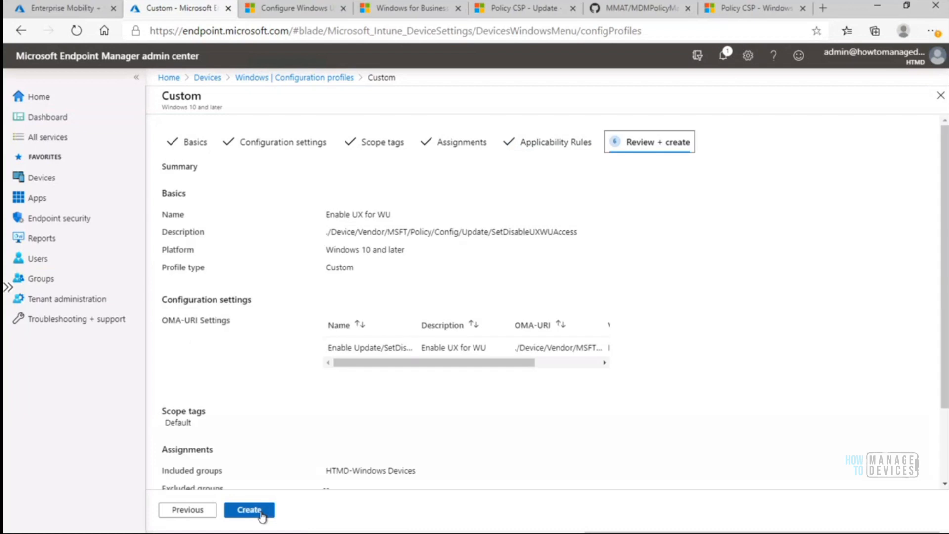
{"action": "left_click", "coordinate": [262, 515]}
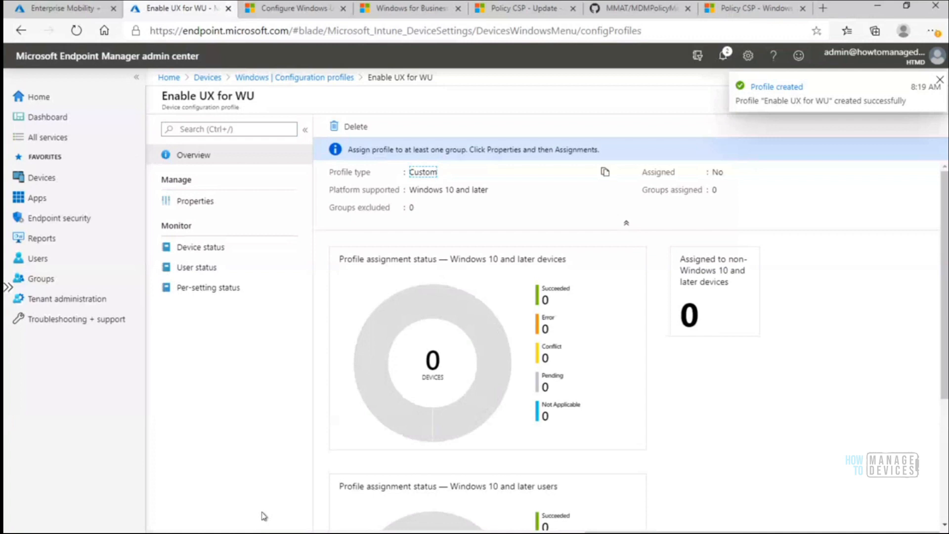
Check the new profile's properties and overview for its group assignment.
{"action": "left_click", "coordinate": [198, 203]}
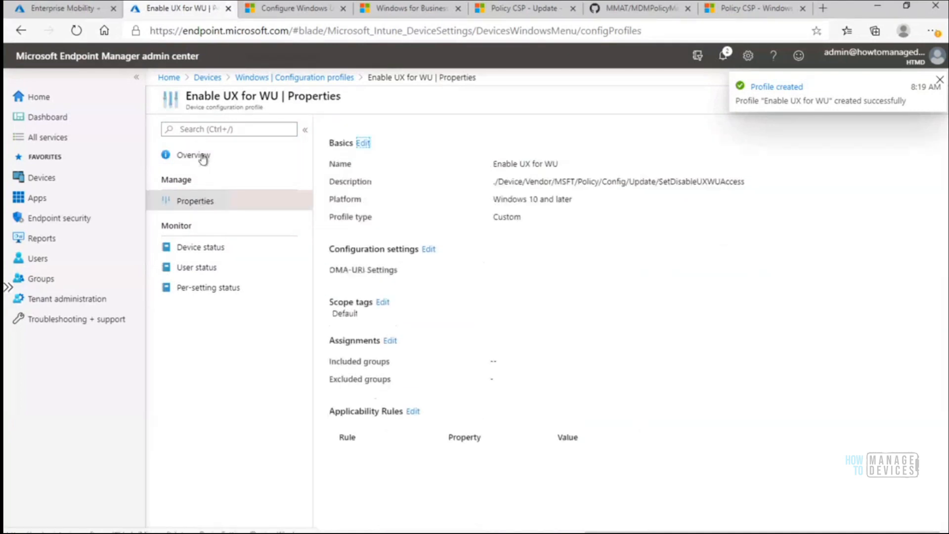
{"action": "left_click", "coordinate": [203, 157]}
{"action": "left_click", "coordinate": [202, 203]}
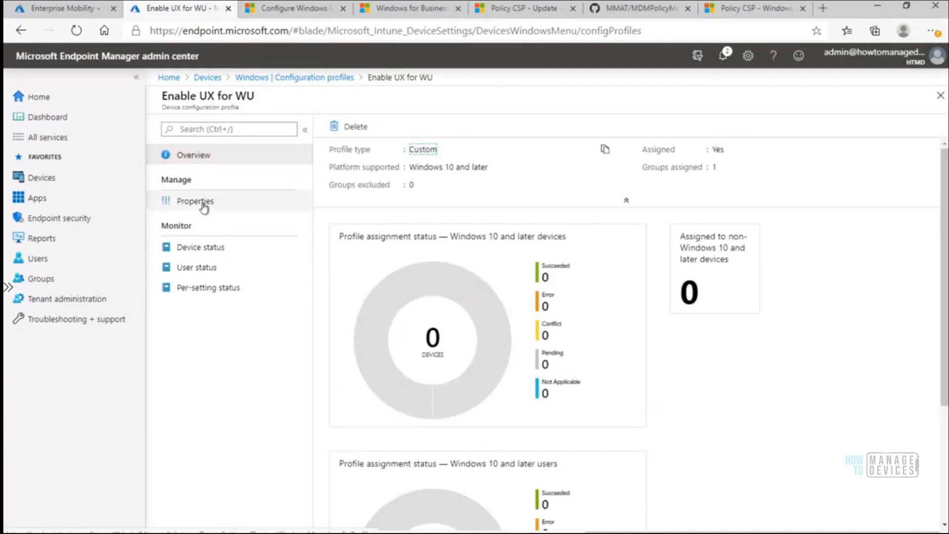
{"action": "left_click", "coordinate": [202, 156]}
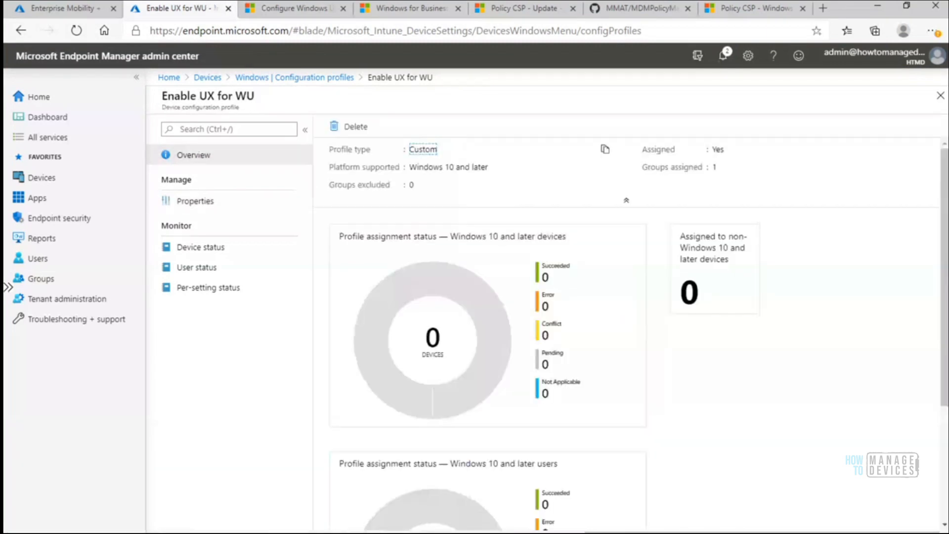
Switch to Event Viewer on the remote Windows device and refresh the DeviceManagement-Enterprise-Diagnostics-Provider Admin log to look for new events.
{"action": "left_click", "coordinate": [577, 533]}
{"action": "left_click", "coordinate": [512, 503]}
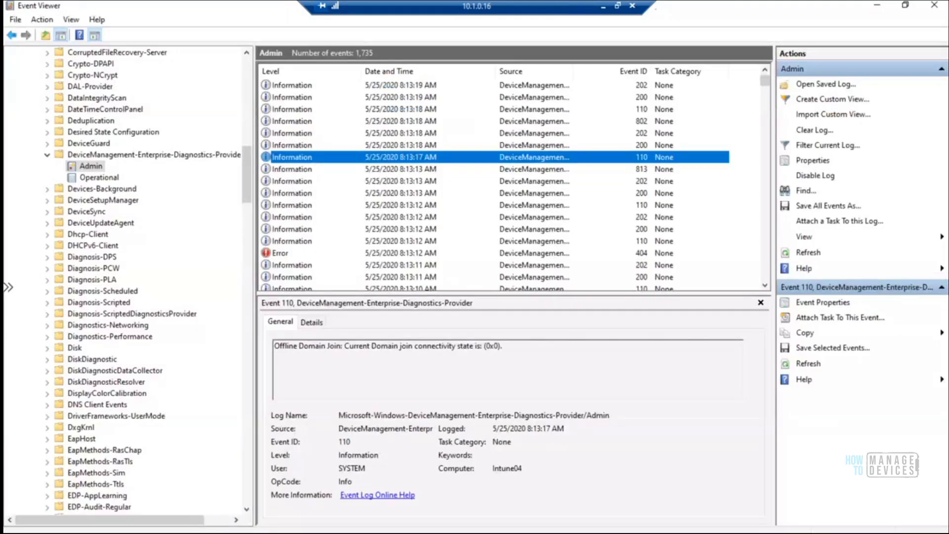
{"action": "right_click", "coordinate": [87, 166]}
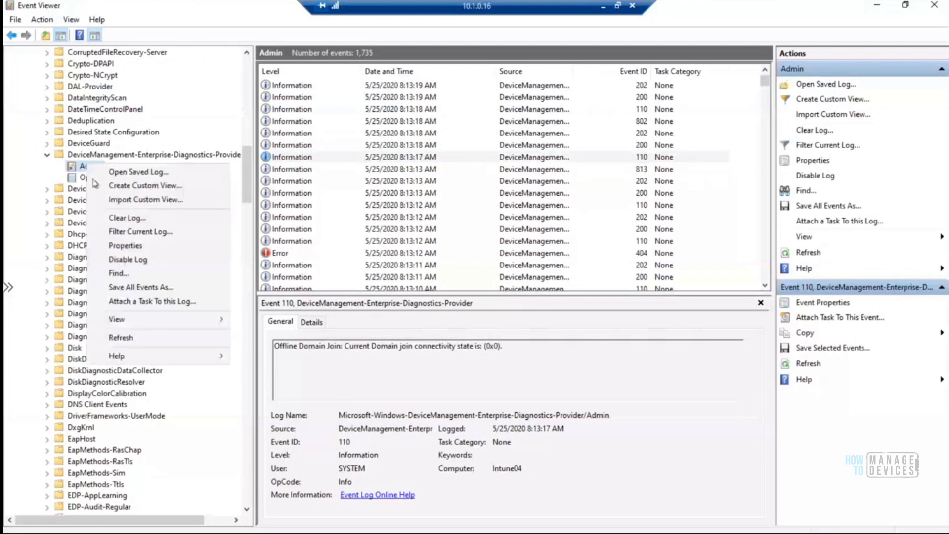
{"action": "left_click", "coordinate": [147, 340]}
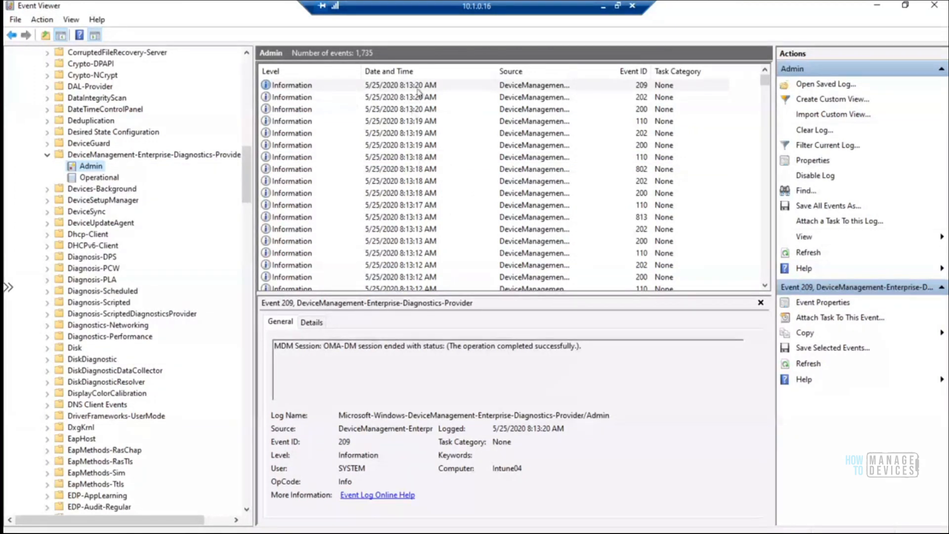
{"action": "right_click", "coordinate": [86, 168]}
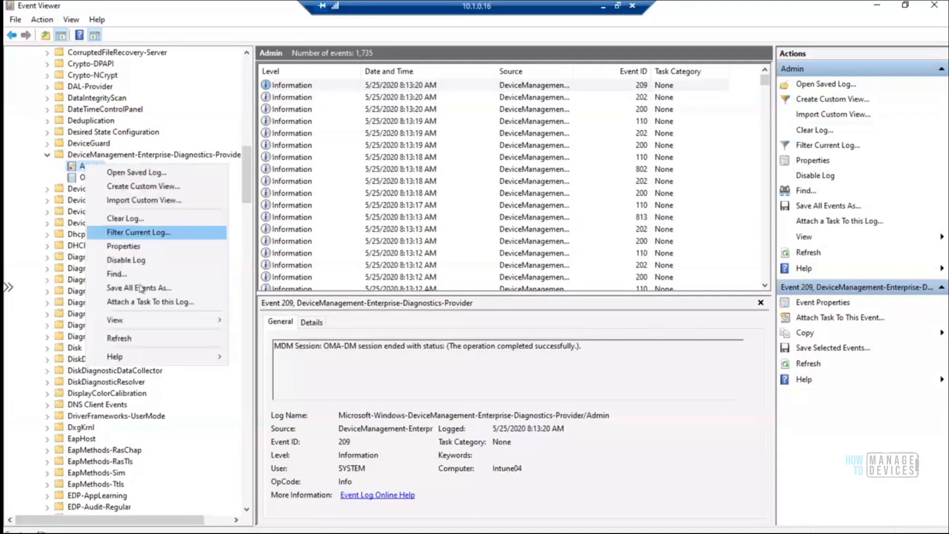
{"action": "left_click", "coordinate": [136, 340]}
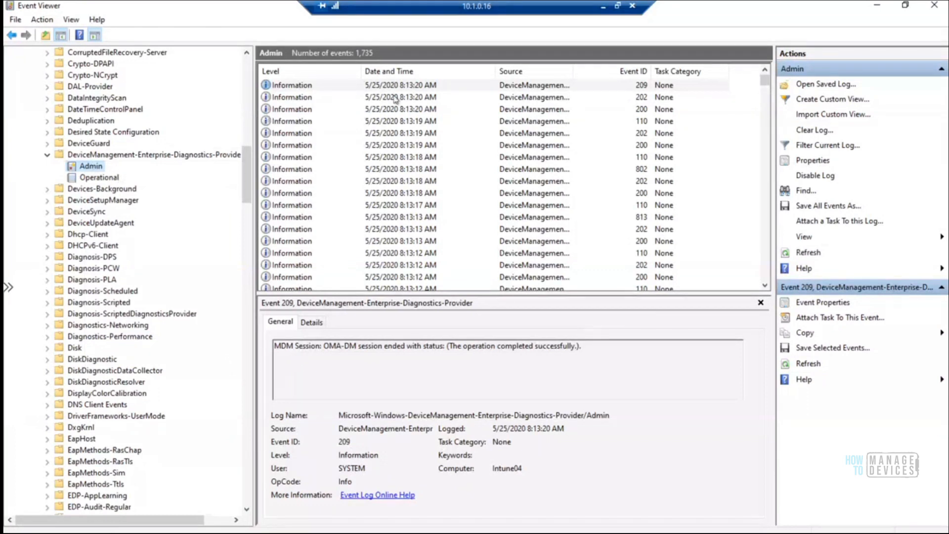
Refresh the DeviceManagement-Enterprise-Diagnostics-Provider Admin log again to look for new events on this device.
{"action": "right_click", "coordinate": [99, 167]}
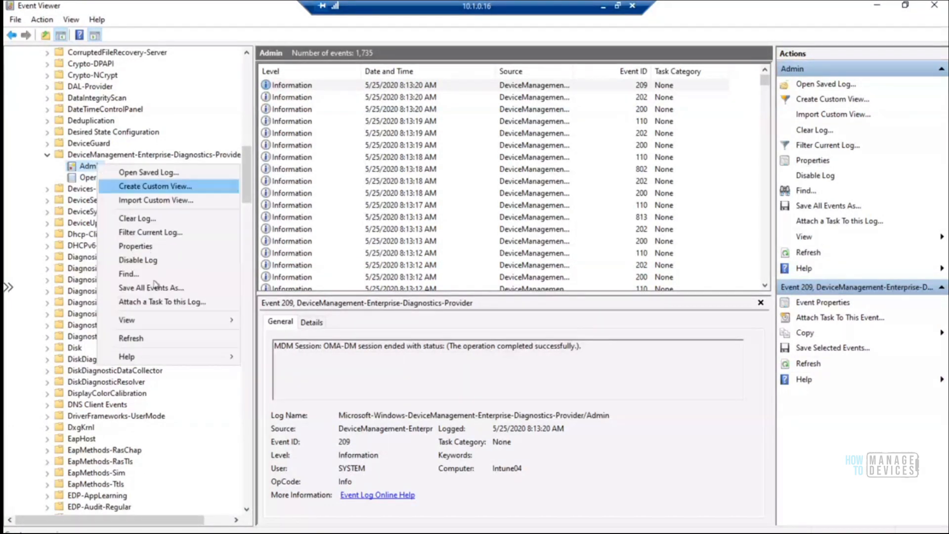
{"action": "left_click", "coordinate": [154, 343]}
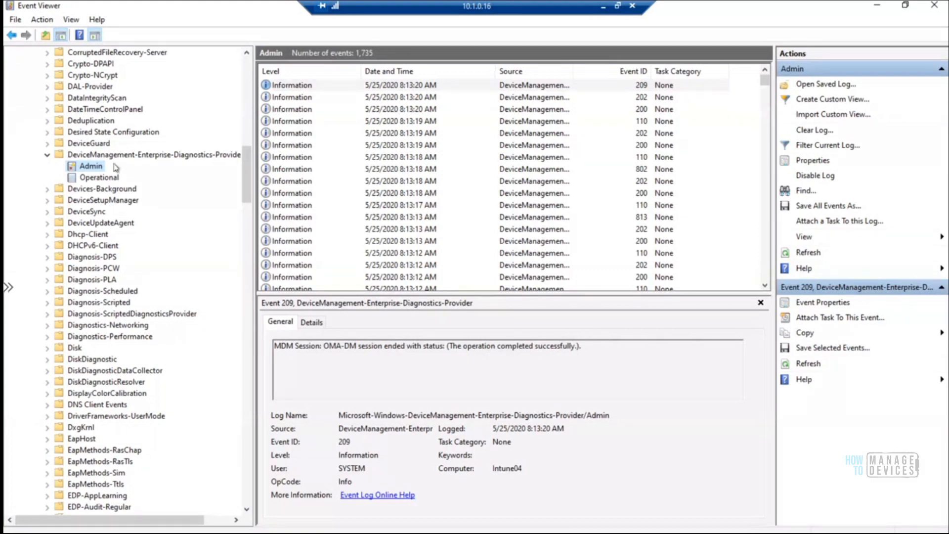
{"action": "right_click", "coordinate": [97, 166]}
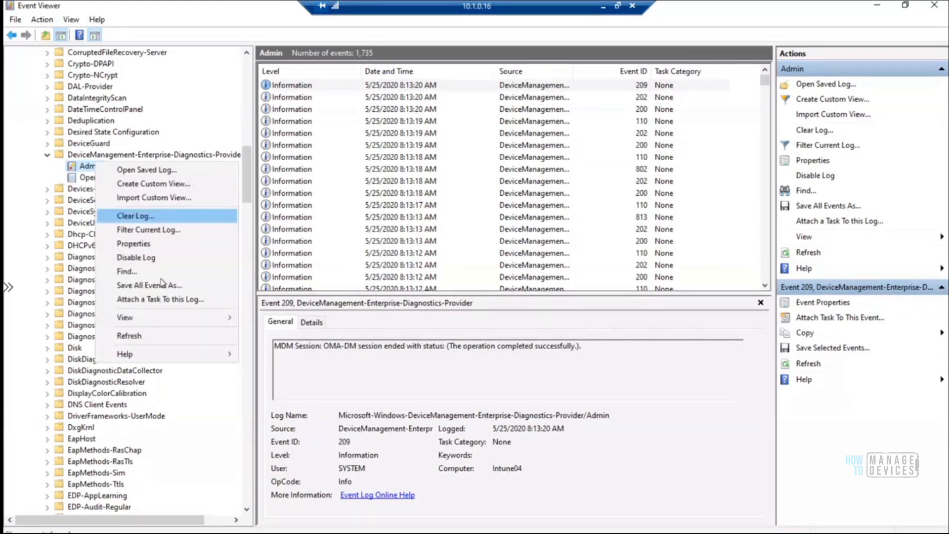
{"action": "left_click", "coordinate": [147, 338]}
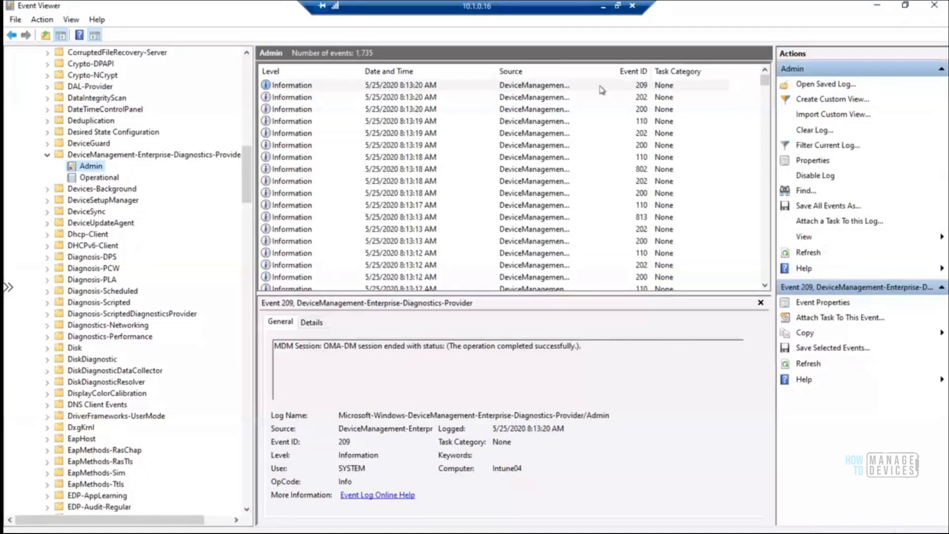
Switch to the Azure AD Joined remote device and refresh its DeviceManagement-Enterprise-Diagnostics-Provider Admin log.
{"action": "left_click", "coordinate": [603, 7]}
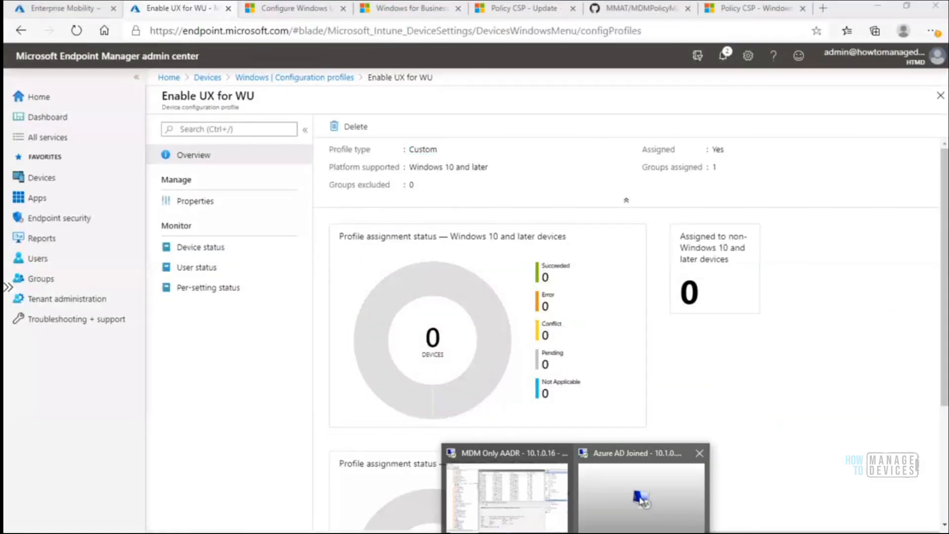
{"action": "left_click", "coordinate": [642, 501]}
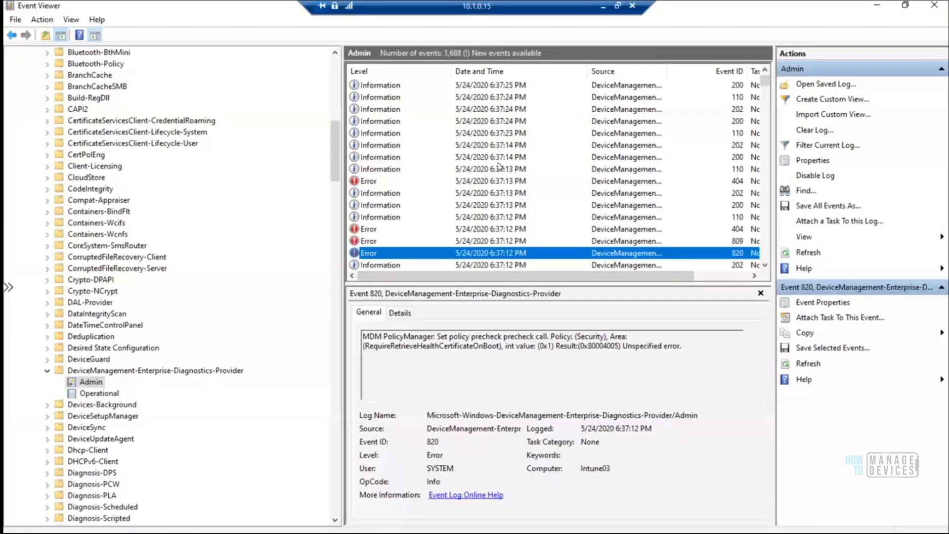
{"action": "right_click", "coordinate": [101, 388]}
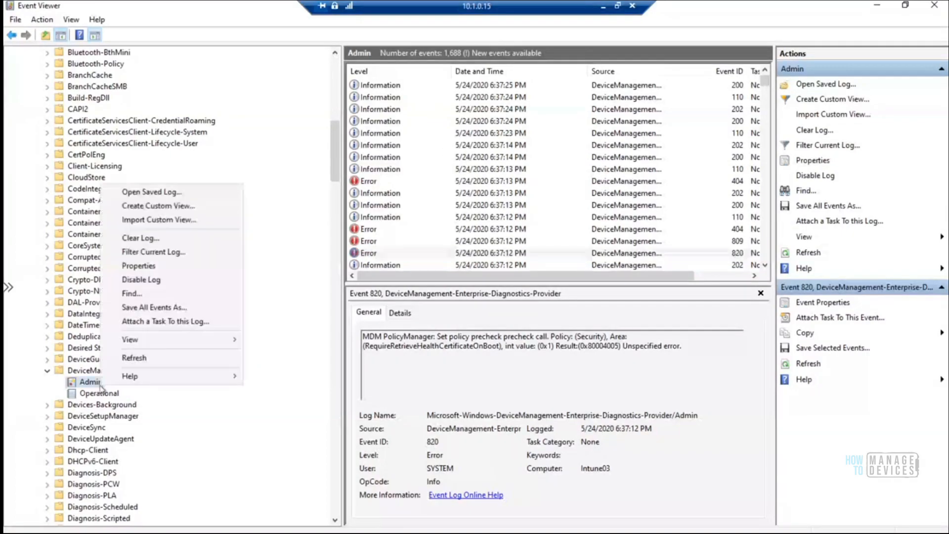
{"action": "left_click", "coordinate": [144, 359]}
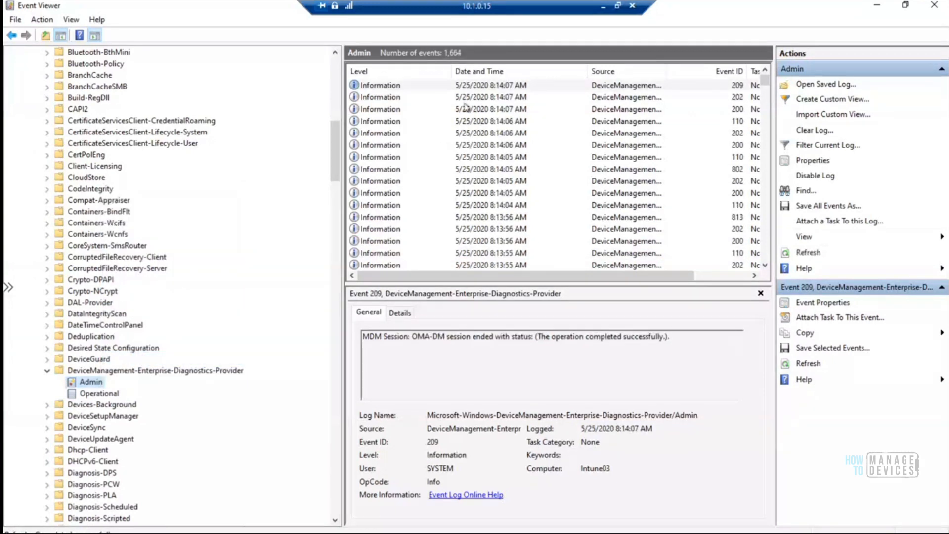
Examine the newest events in the Azure AD Joined device's Admin log for signs of the new policy.
{"action": "left_click", "coordinate": [765, 71]}
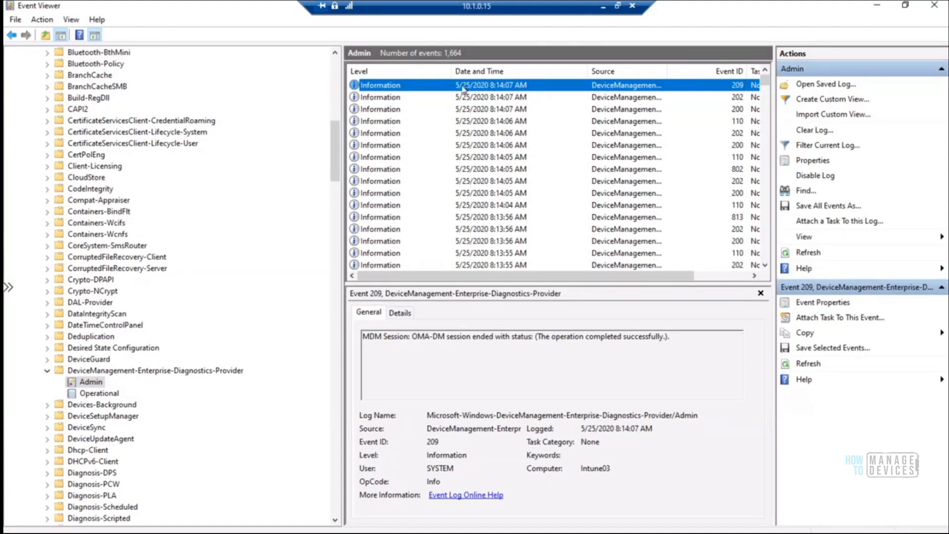
{"action": "left_click", "coordinate": [502, 97]}
{"action": "key", "text": "Down"}
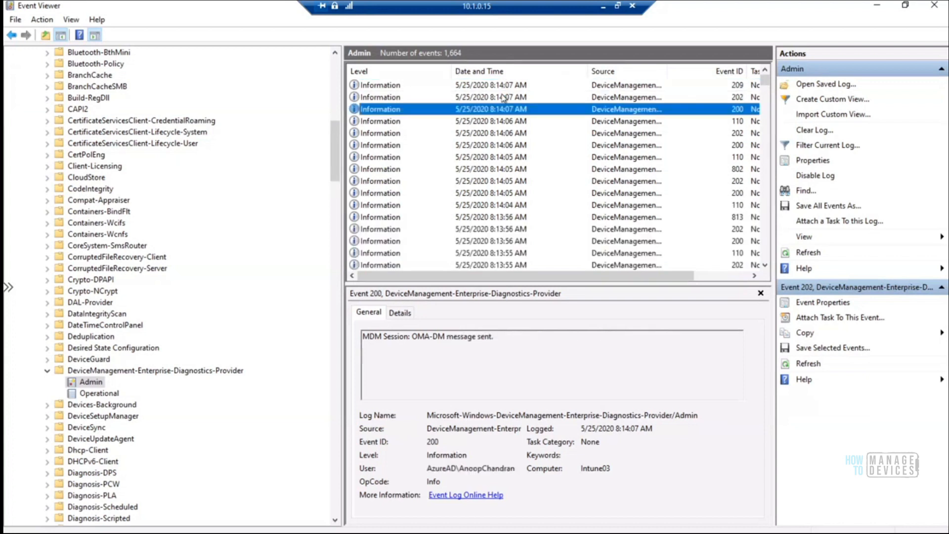
{"action": "key", "text": "Down"}
{"action": "key", "text": "Down"}
{"action": "key", "text": "Up"}
{"action": "key", "text": "Up"}
{"action": "key", "text": "Up"}
{"action": "key", "text": "Up"}
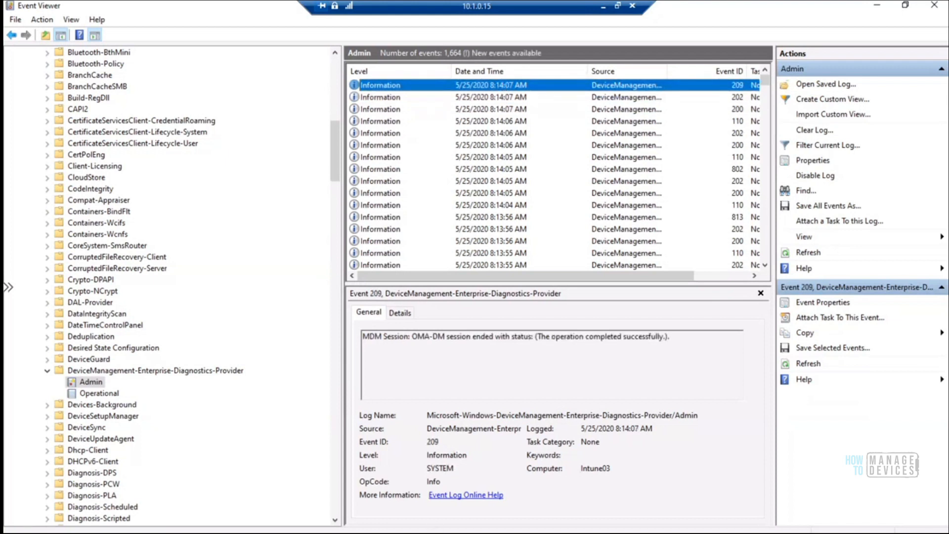
Start a Company Portal sync of the Azure AD Joined device and minimize the Company Portal window.
{"action": "right_click", "coordinate": [407, 532]}
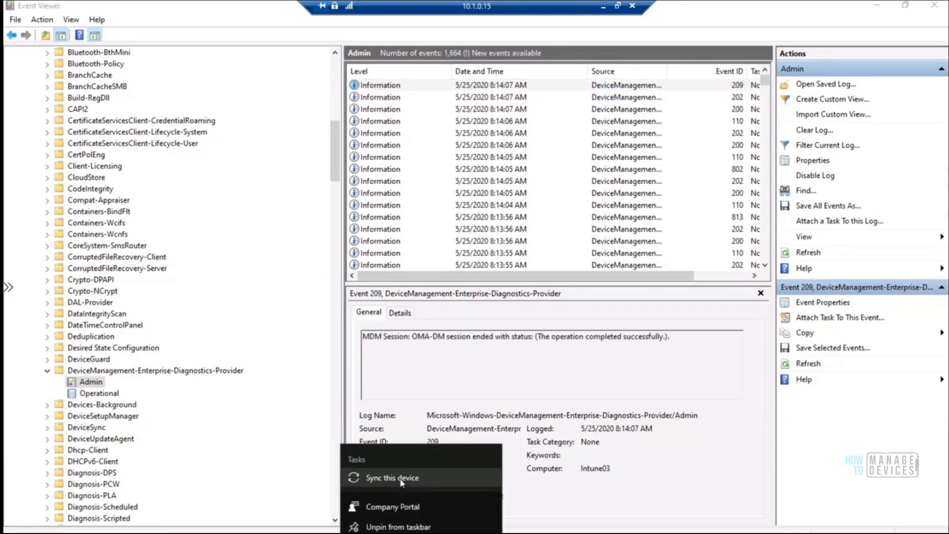
{"action": "left_click", "coordinate": [401, 480]}
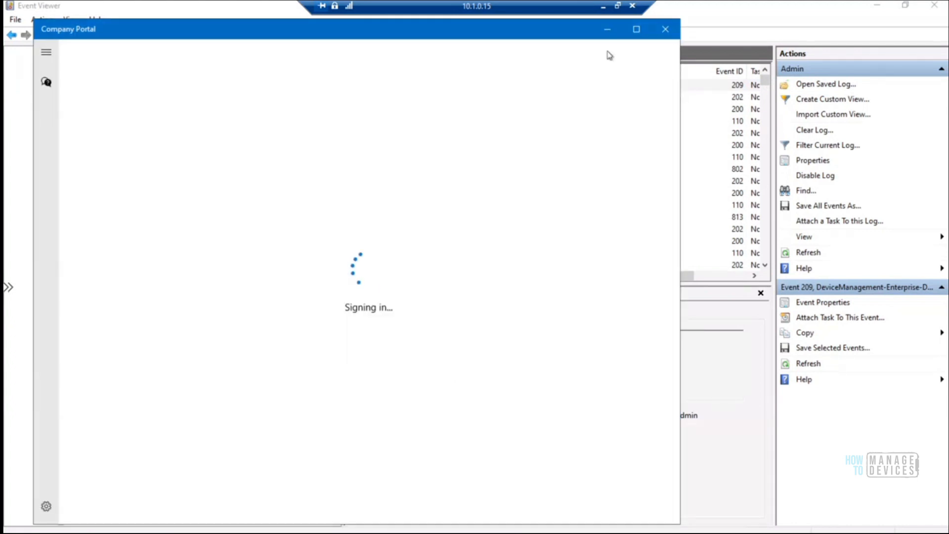
{"action": "left_click", "coordinate": [607, 34]}
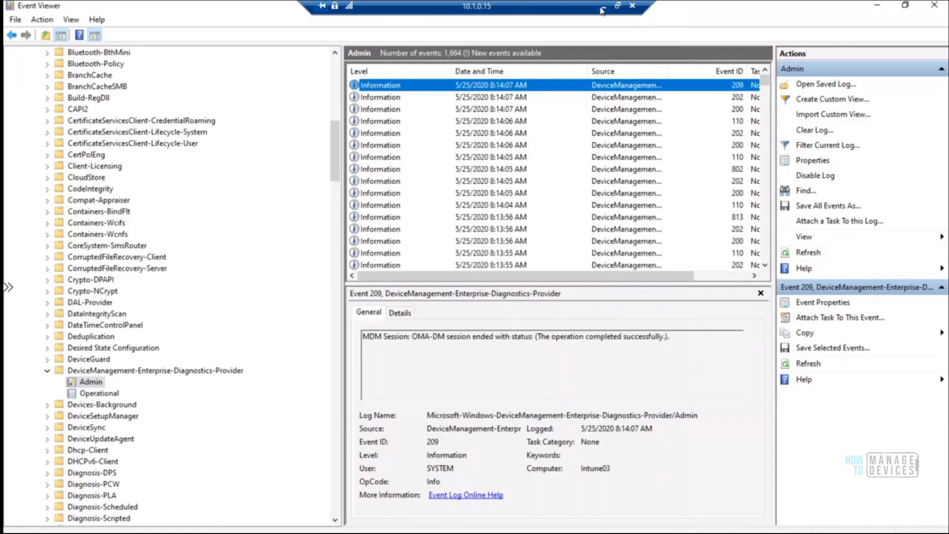
Switch back to the Endpoint Manager admin center and recheck the Enable UX for WU profile's properties and overview.
{"action": "left_click", "coordinate": [602, 10]}
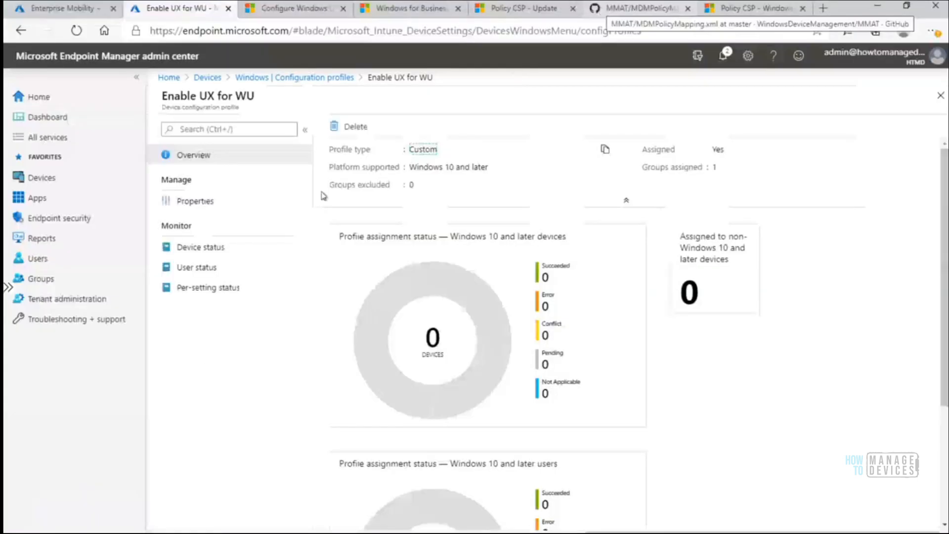
{"action": "left_click", "coordinate": [206, 207]}
{"action": "left_click", "coordinate": [198, 157]}
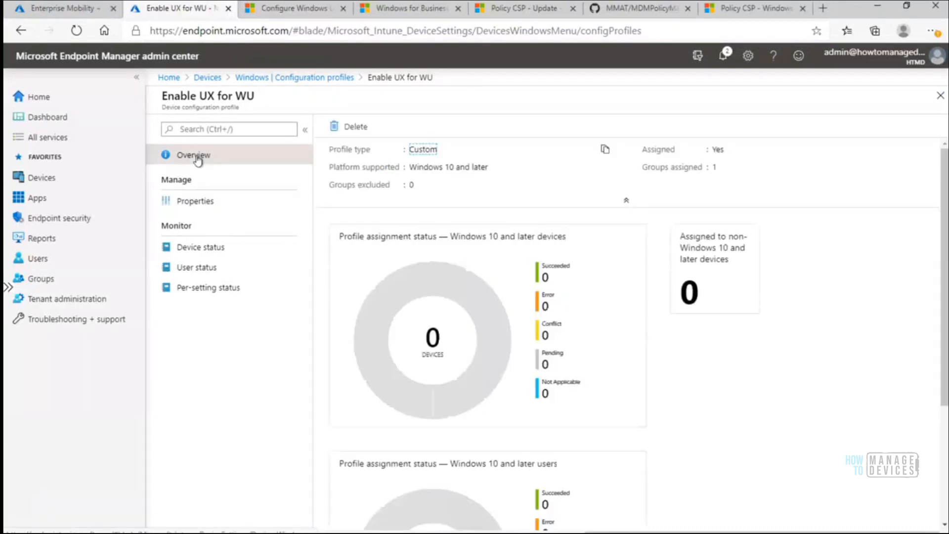
{"action": "left_click", "coordinate": [198, 206]}
{"action": "left_click", "coordinate": [199, 161]}
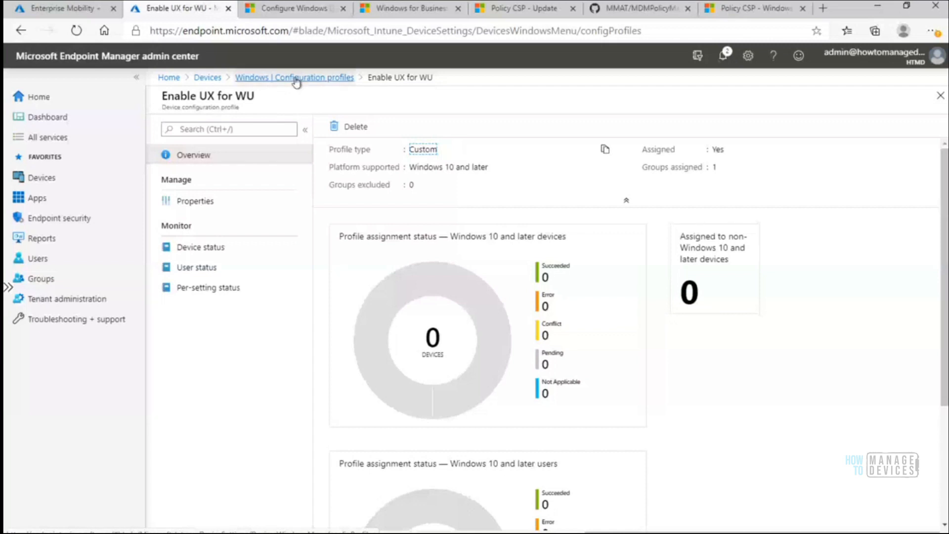
Check the assignment status of the Disable UX Option for Windows Update profile and return to the configuration profiles list.
{"action": "left_click", "coordinate": [296, 79]}
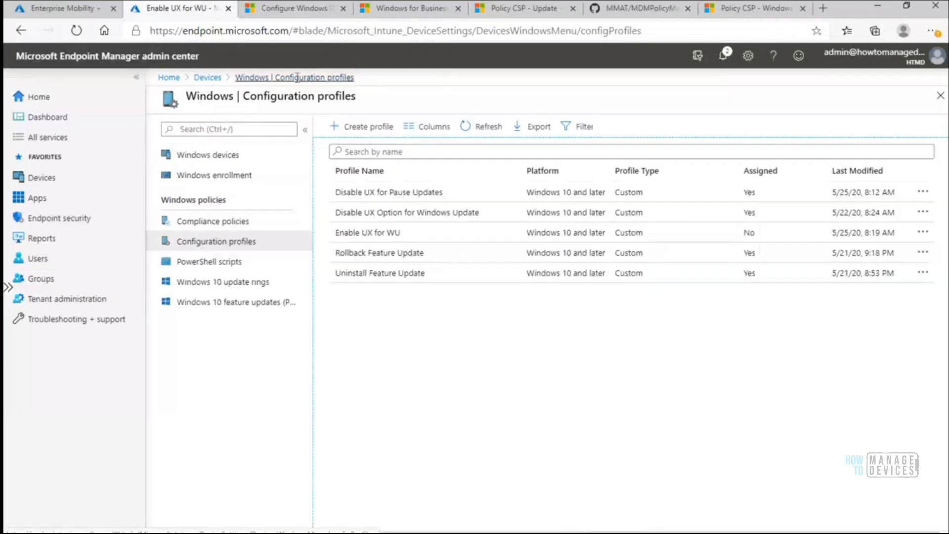
{"action": "left_click", "coordinate": [414, 213]}
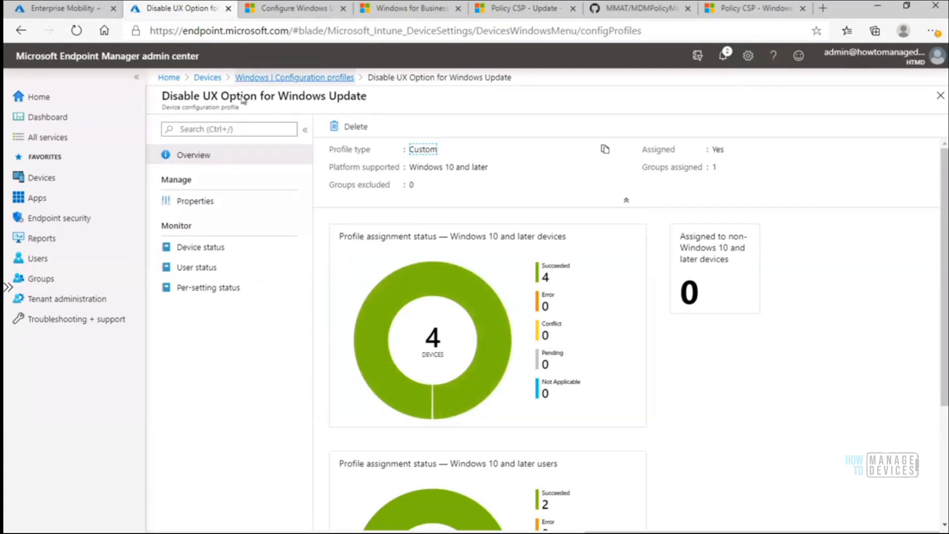
{"action": "left_click", "coordinate": [281, 79]}
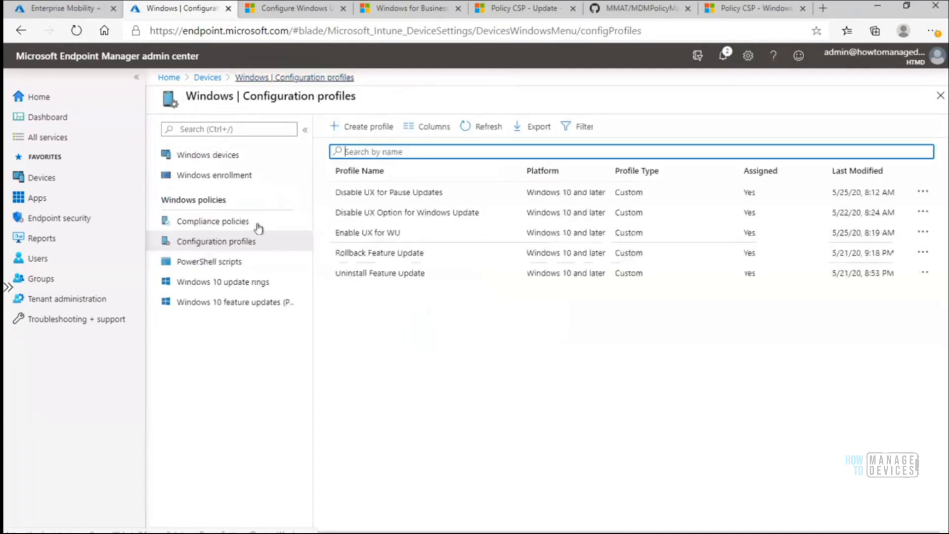
Review the included group in the Enable UX for WU profile's properties and return to the configuration profiles list.
{"action": "left_click", "coordinate": [390, 236]}
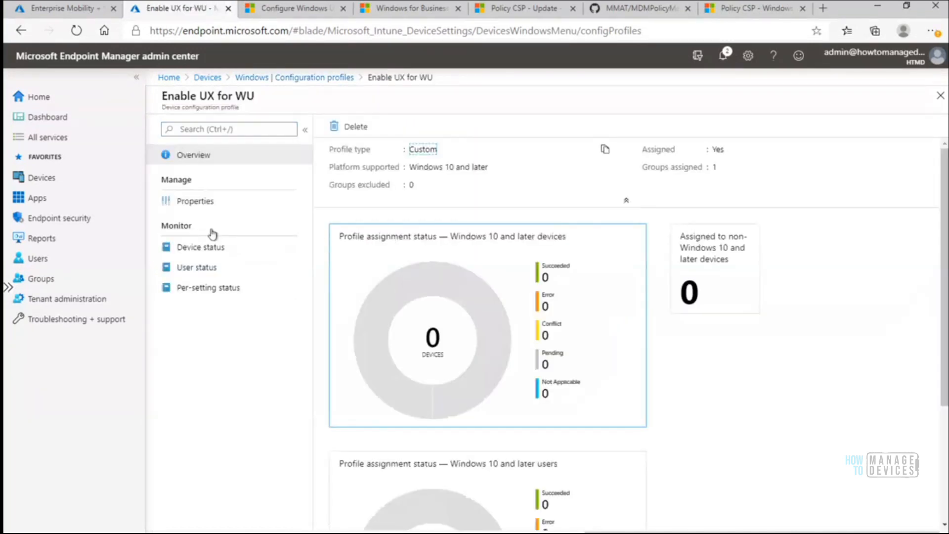
{"action": "left_click", "coordinate": [200, 206]}
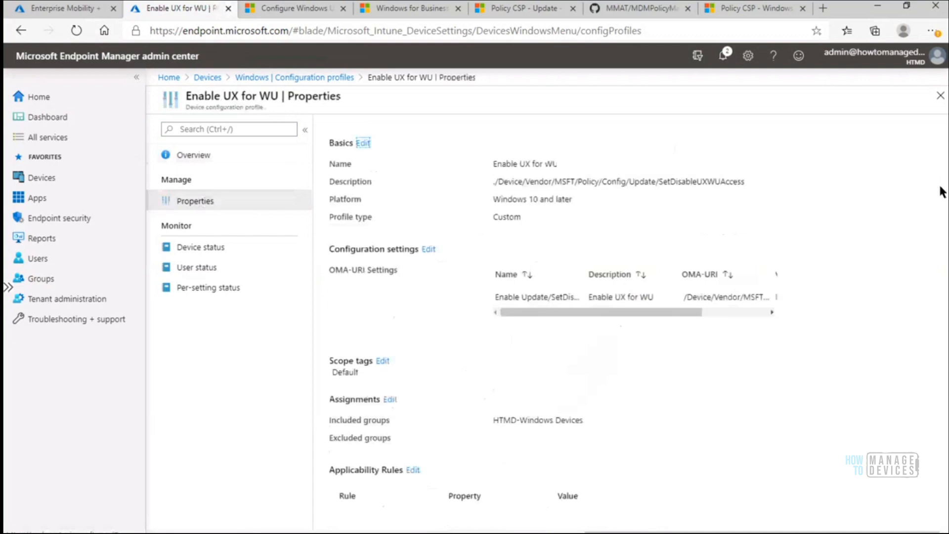
{"action": "left_click_drag", "start_coordinate": [944, 275], "coordinate": [827, 345]}
{"action": "left_click", "coordinate": [827, 345]}
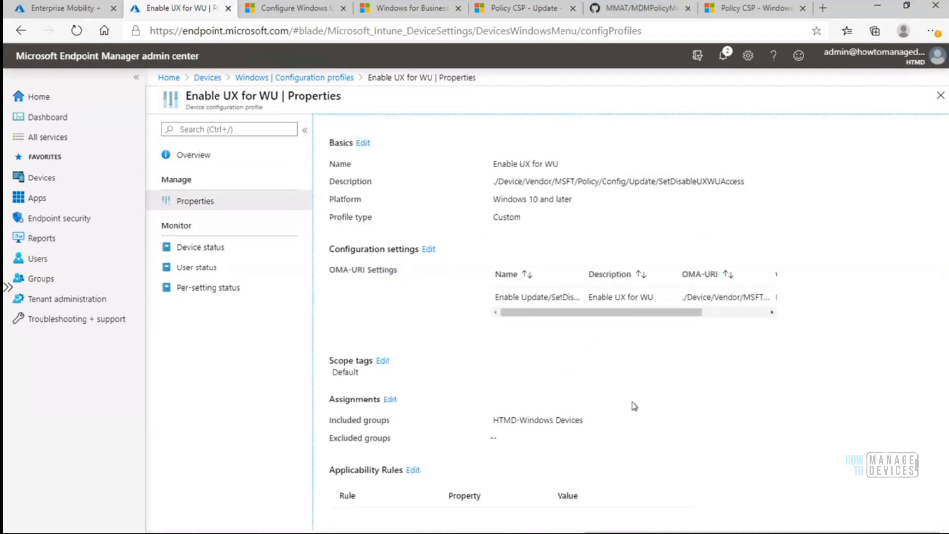
{"action": "left_click_drag", "start_coordinate": [565, 426], "coordinate": [494, 423]}
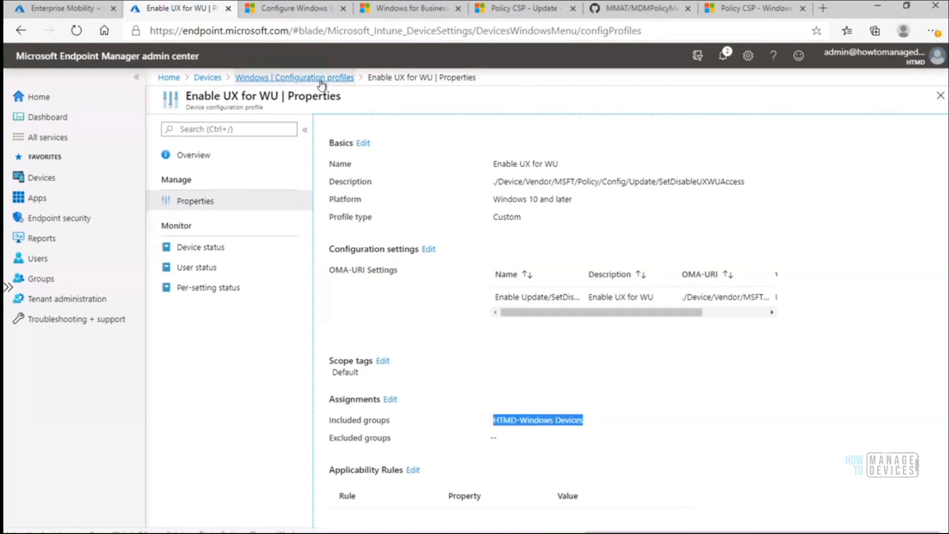
{"action": "left_click", "coordinate": [303, 81]}
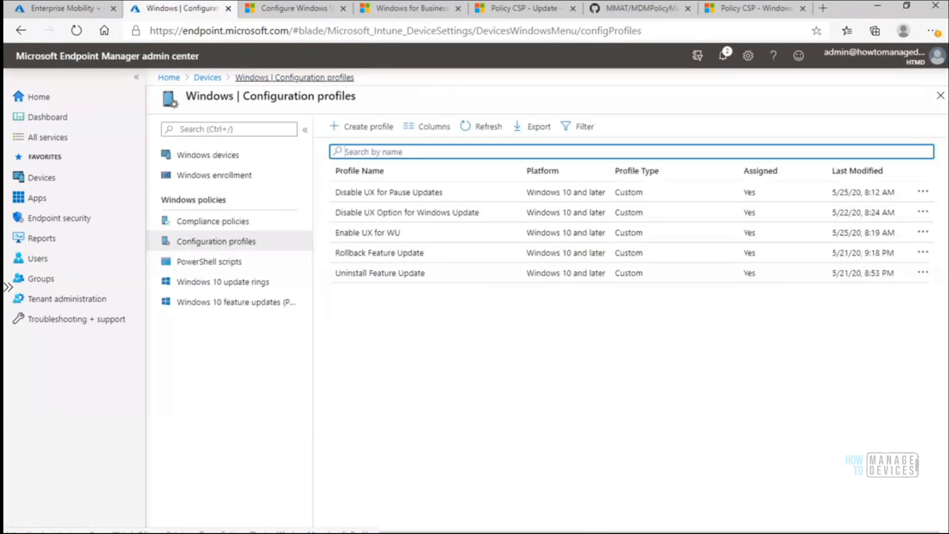
Check the Company Portal sync progress on the Azure AD Joined remote device, then minimize that session.
{"action": "left_click", "coordinate": [575, 533]}
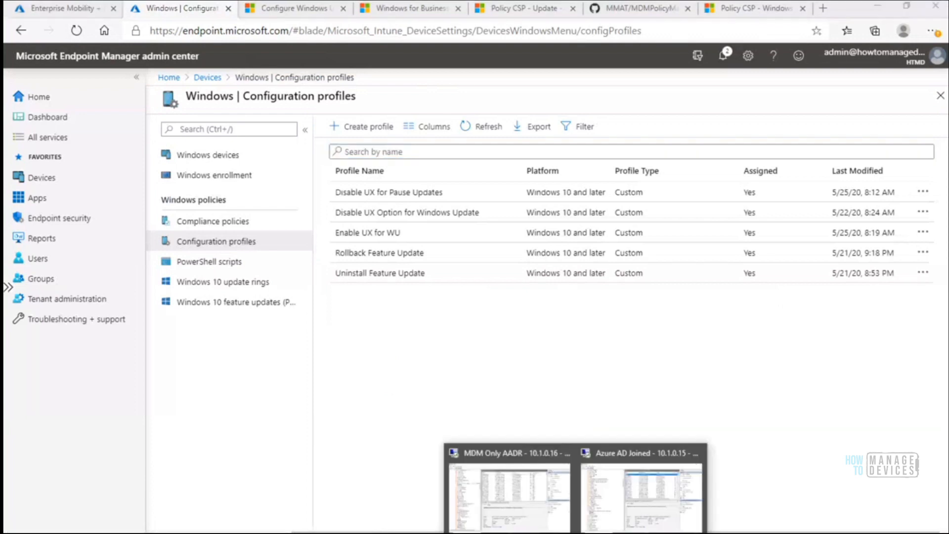
{"action": "left_click", "coordinate": [632, 509]}
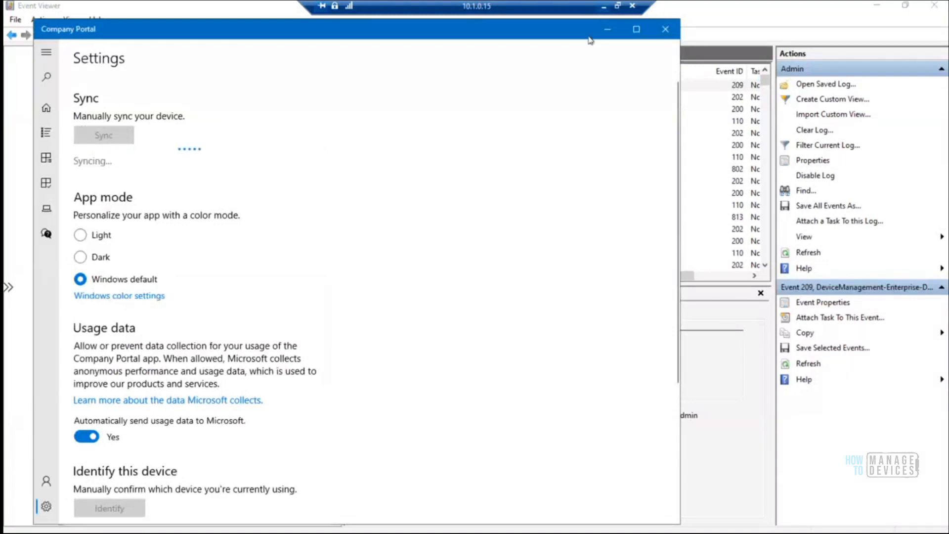
{"action": "left_click", "coordinate": [603, 9]}
Switch to the MDM Only AADR remote device, refresh its Admin log, and launch Company Portal before returning to Event Viewer.
{"action": "left_click", "coordinate": [516, 533]}
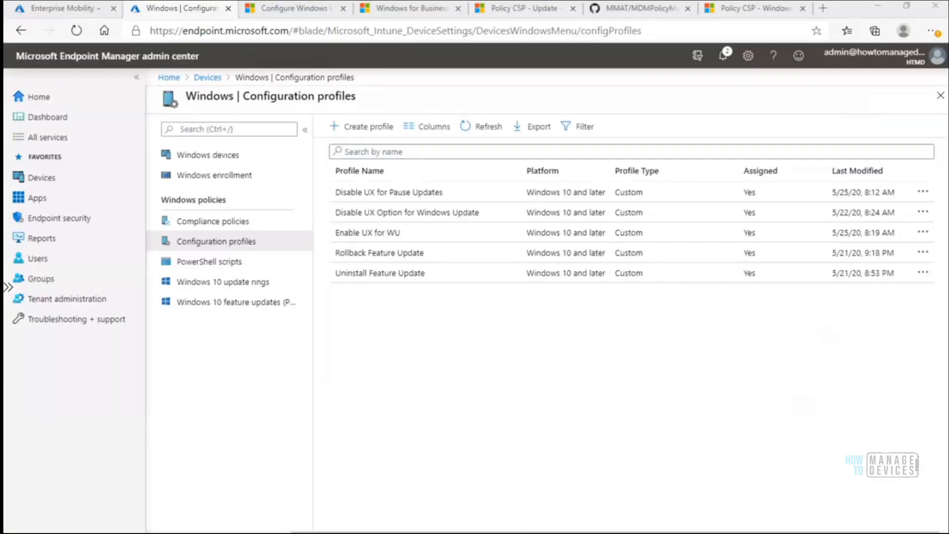
{"action": "mouse_move", "coordinate": [528, 514]}
{"action": "left_click", "coordinate": [509, 497]}
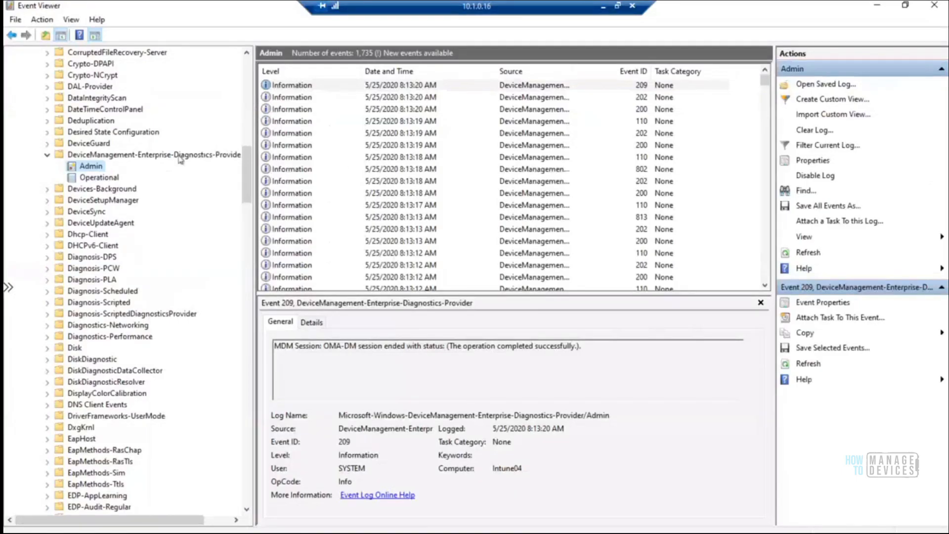
{"action": "right_click", "coordinate": [96, 169]}
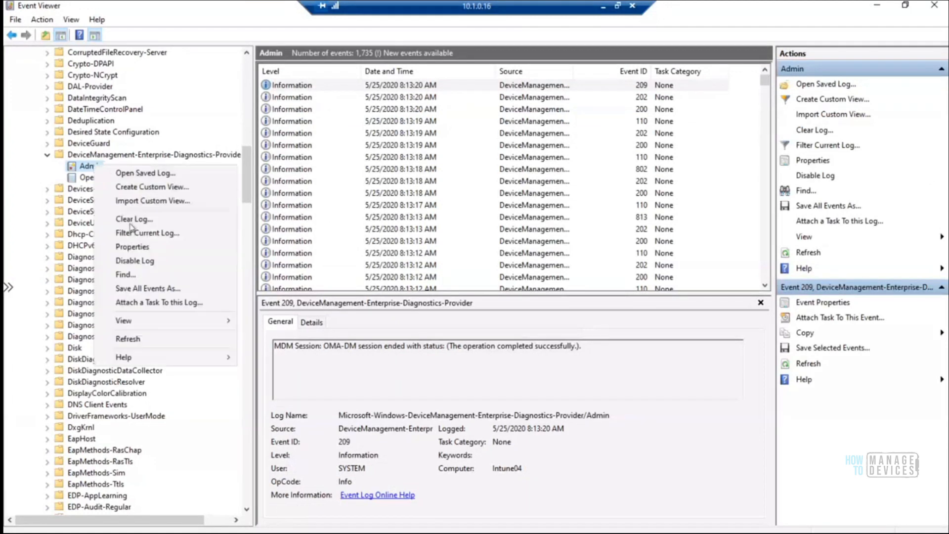
{"action": "left_click", "coordinate": [149, 341]}
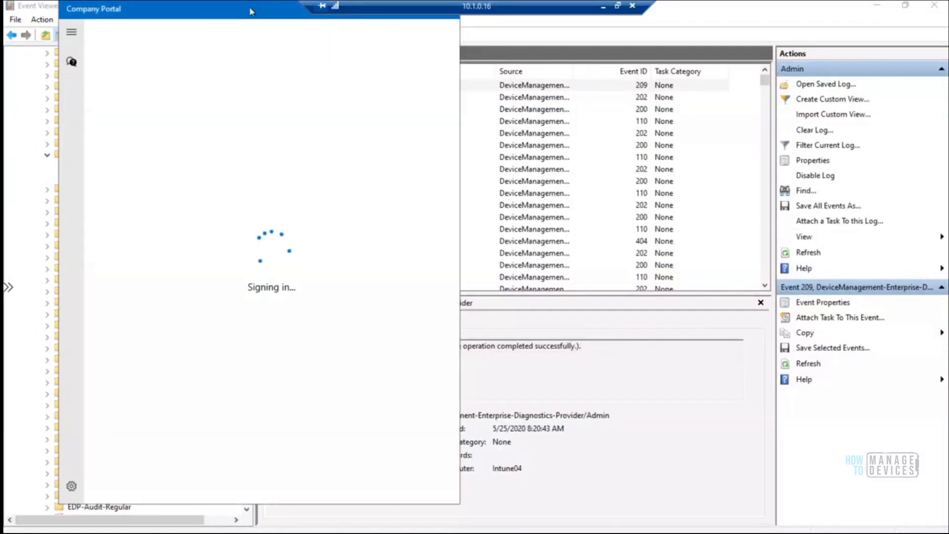
{"action": "left_click", "coordinate": [599, 319]}
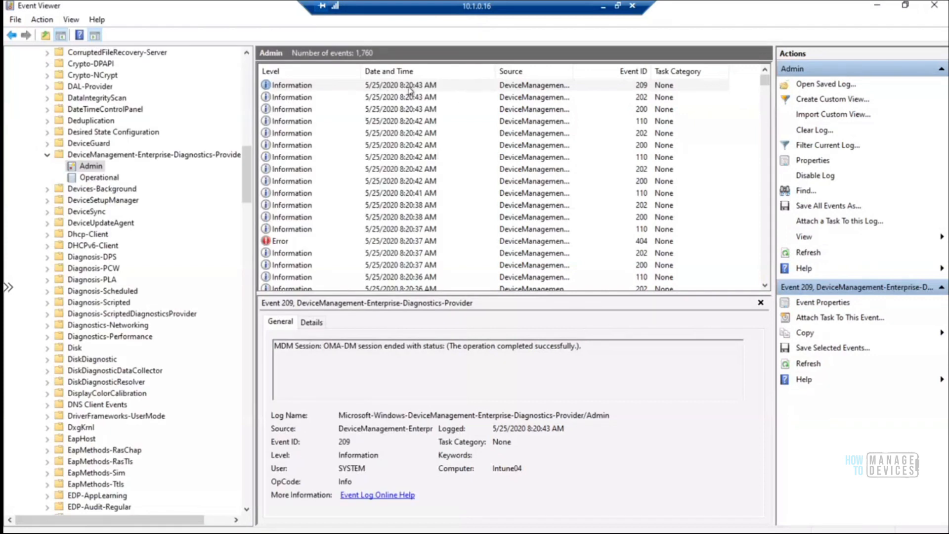
Open the Event ID 404 error in the Admin log and read its failure description.
{"action": "left_click", "coordinate": [303, 242]}
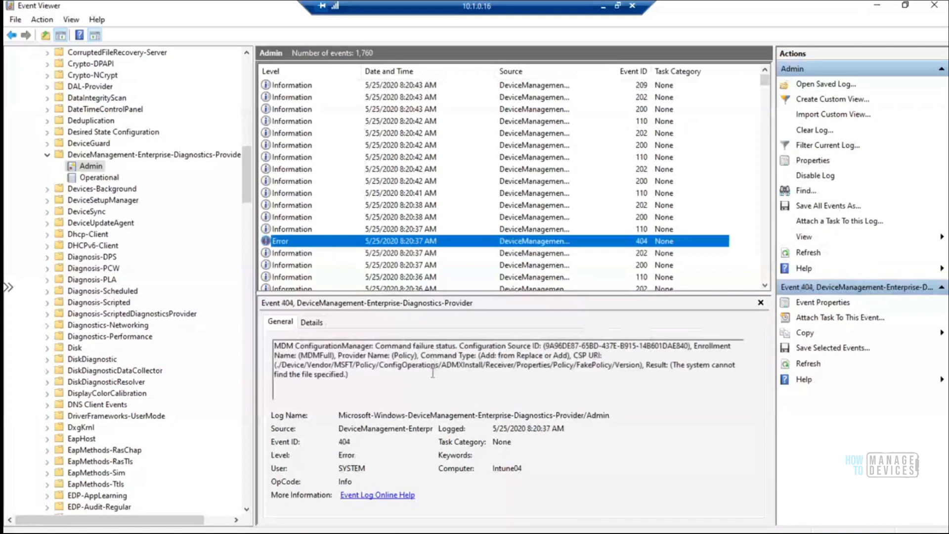
{"action": "left_click_drag", "start_coordinate": [432, 372], "coordinate": [270, 340]}
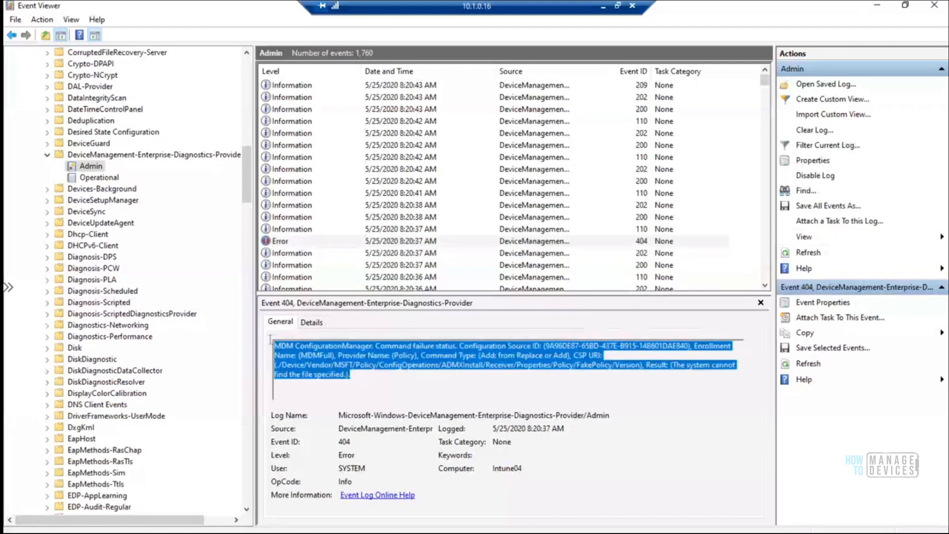
{"action": "left_click", "coordinate": [385, 372]}
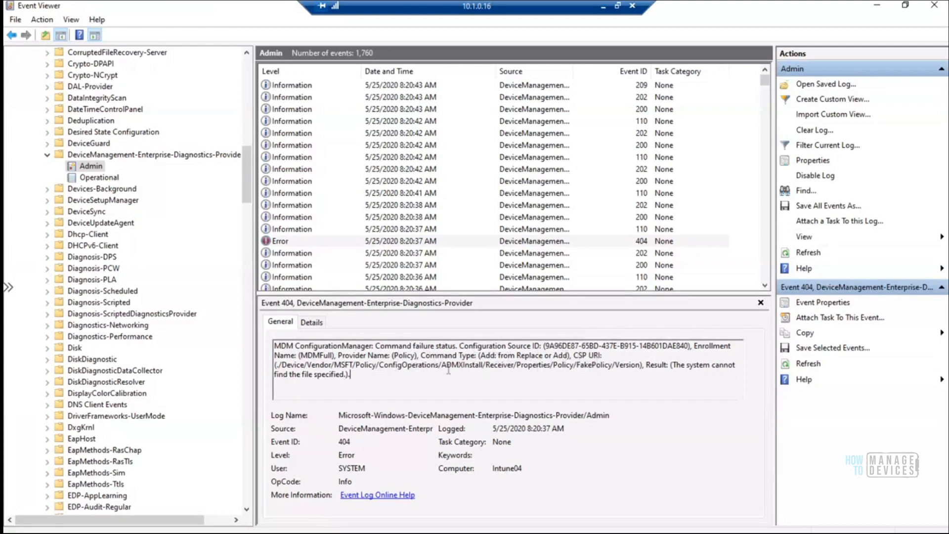
Highlight the FakePolicy CSP path in the Event ID 404 error, then examine the older Admin log events down to the OMA-DM session start.
{"action": "left_click_drag", "start_coordinate": [440, 366], "coordinate": [602, 367]}
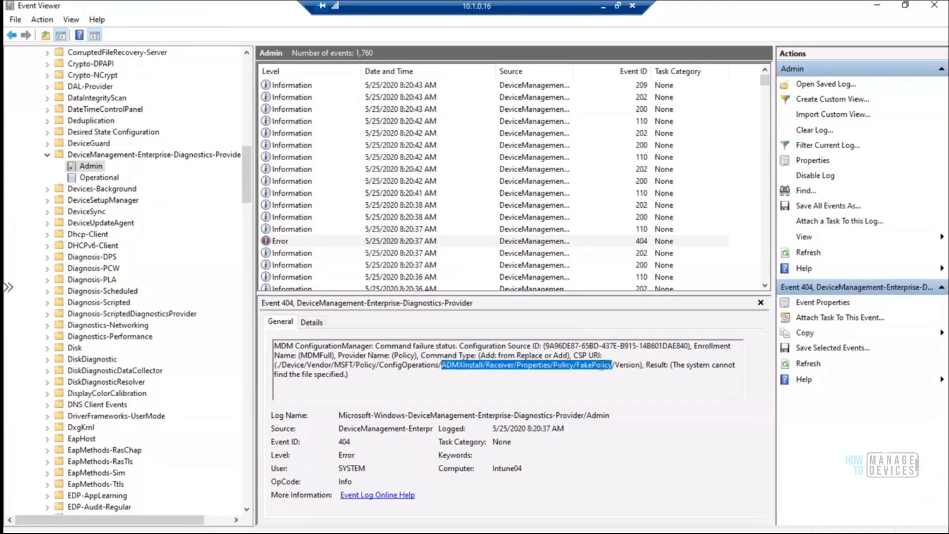
{"action": "left_click", "coordinate": [395, 229]}
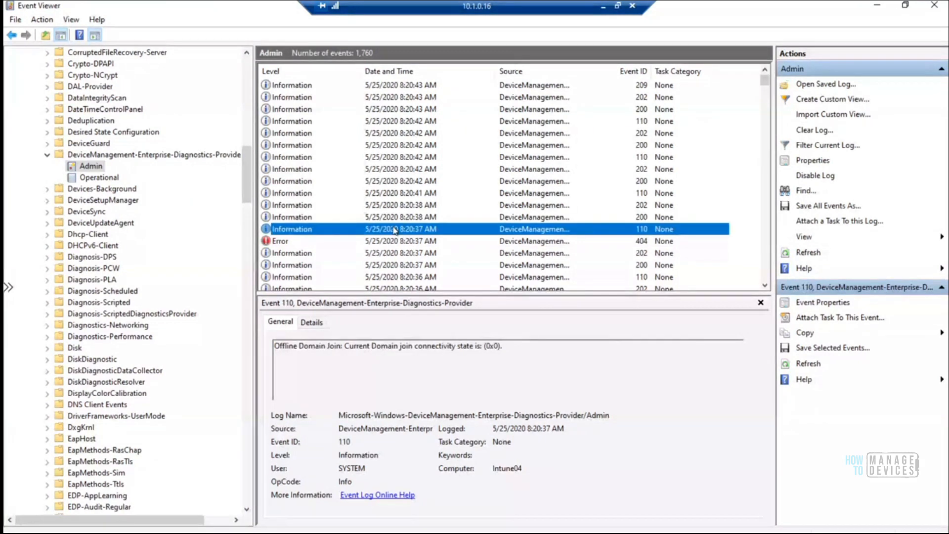
{"action": "key", "text": "Down"}
{"action": "key", "text": "Down"}
{"action": "key", "text": "Down"}
{"action": "key", "text": "Down"}
{"action": "key", "text": "Down"}
{"action": "key", "text": "Down"}
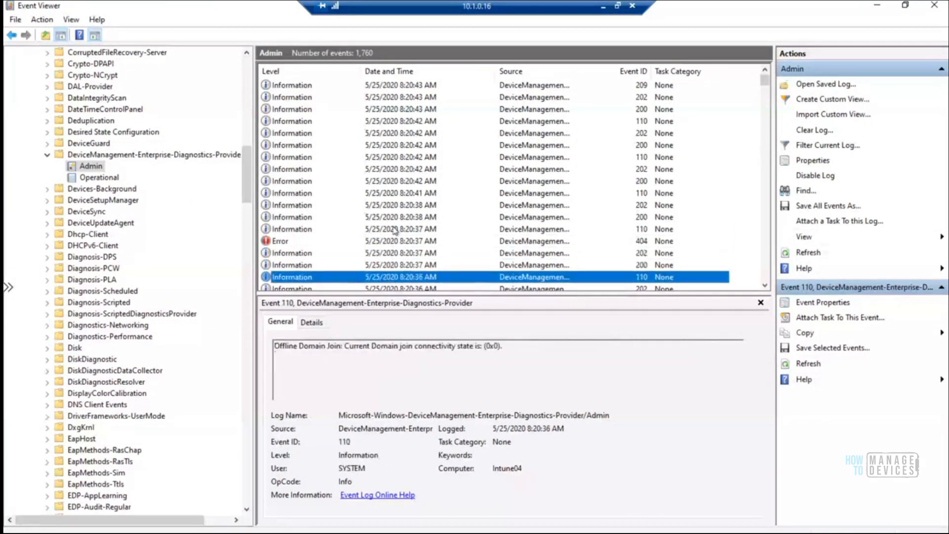
{"action": "key", "text": "Down"}
{"action": "key", "text": "Down"}
{"action": "key", "text": "Down"}
{"action": "key", "text": "Down"}
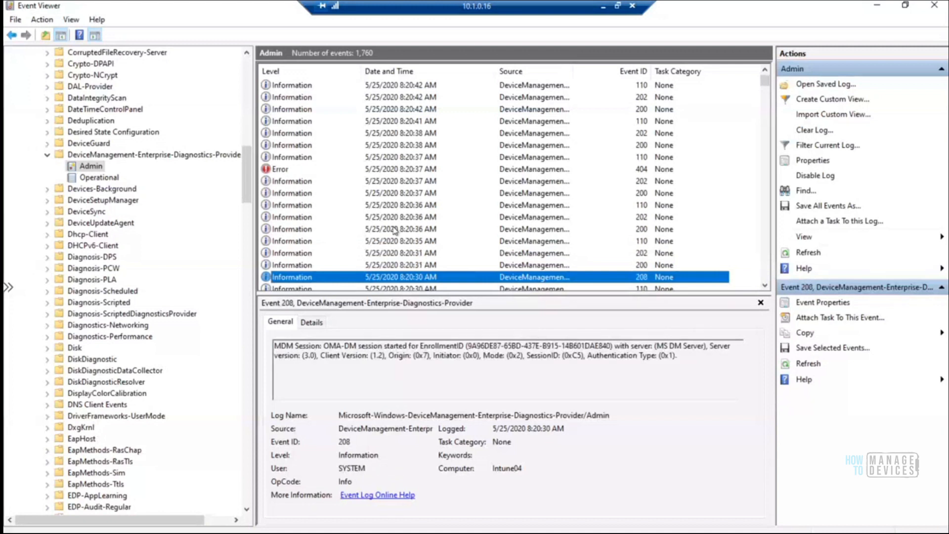
{"action": "key", "text": "Down"}
{"action": "key", "text": "Down"}
{"action": "key", "text": "Down"}
{"action": "key", "text": "Down"}
{"action": "key", "text": "Down"}
{"action": "key", "text": "Down"}
{"action": "key", "text": "Up"}
{"action": "key", "text": "Up"}
{"action": "key", "text": "Up"}
{"action": "key", "text": "Up"}
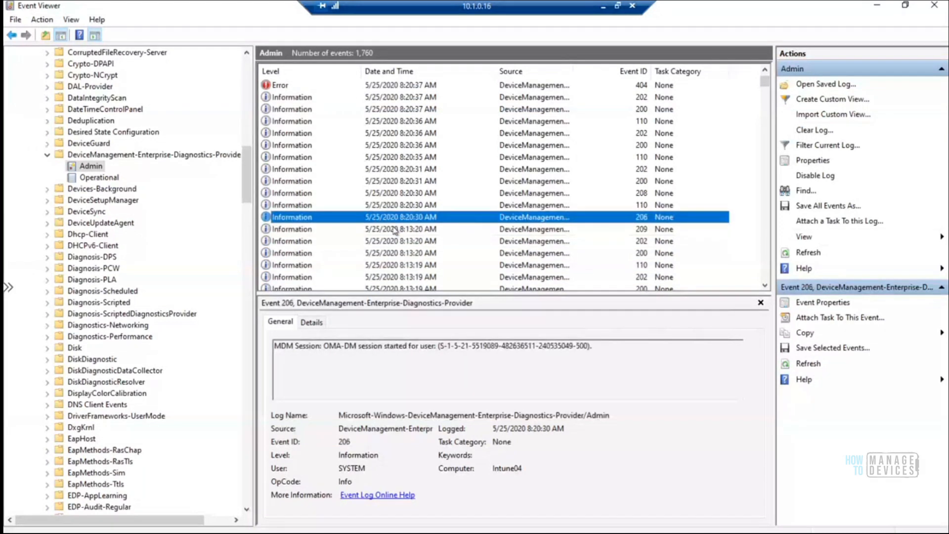
{"action": "key", "text": "Up"}
{"action": "key", "text": "Up"}
{"action": "key", "text": "Up"}
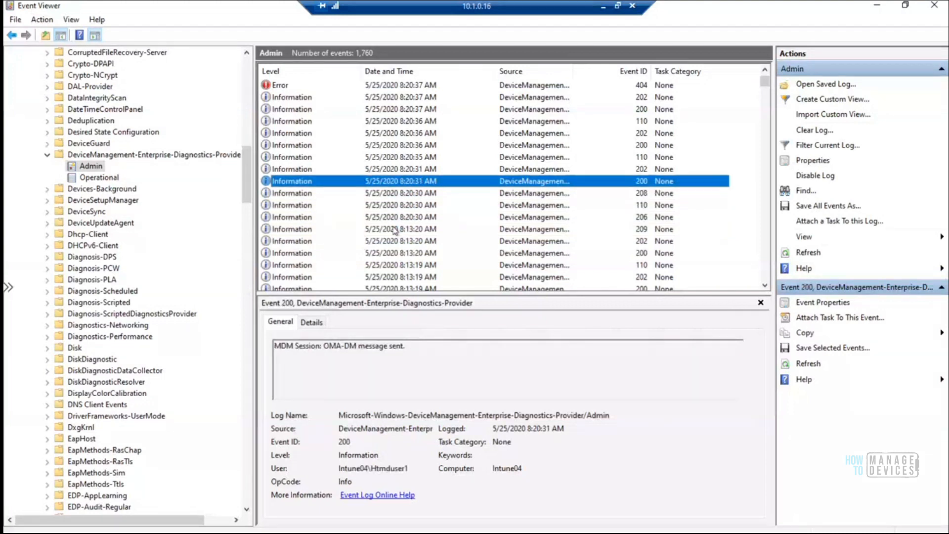
{"action": "key", "text": "Down"}
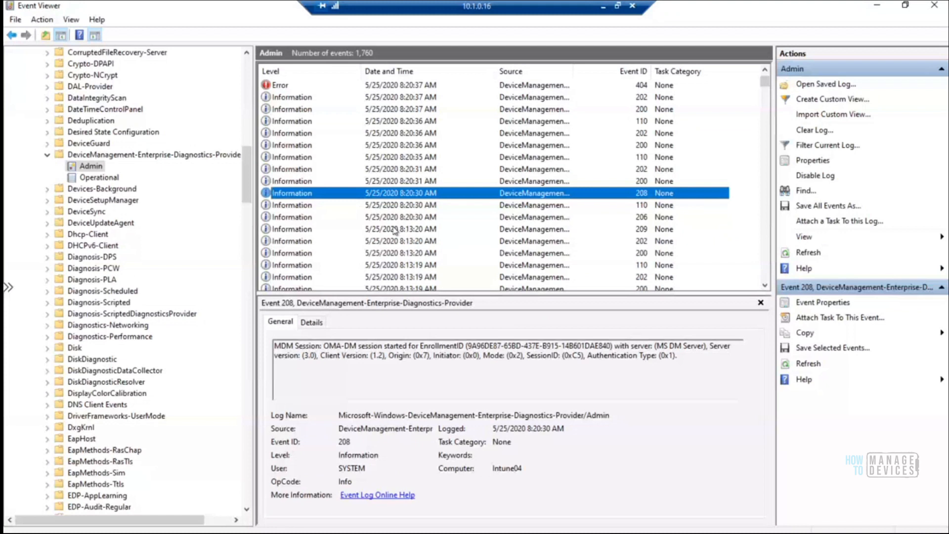
Read through the newer Admin log events from the session start up to the latest entry, then recheck the most recent ones.
{"action": "key", "text": "Up"}
{"action": "key", "text": "Up"}
{"action": "key", "text": "Up"}
{"action": "key", "text": "Up"}
{"action": "key", "text": "Up"}
{"action": "key", "text": "Up"}
{"action": "key", "text": "Up"}
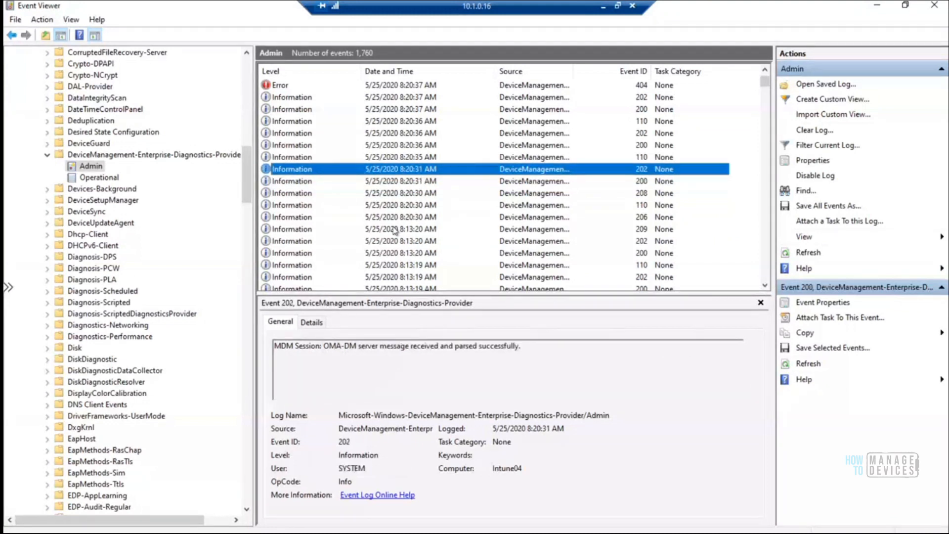
{"action": "key", "text": "Up"}
{"action": "key", "text": "Up"}
{"action": "key", "text": "Up"}
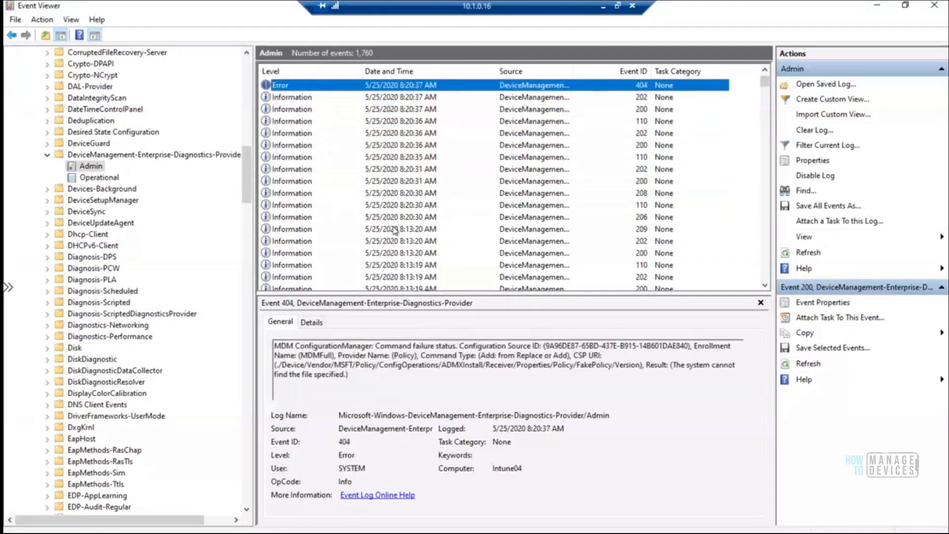
{"action": "key", "text": "Up"}
{"action": "key", "text": "Up"}
{"action": "key", "text": "Up"}
{"action": "key", "text": "Up"}
{"action": "key", "text": "Up"}
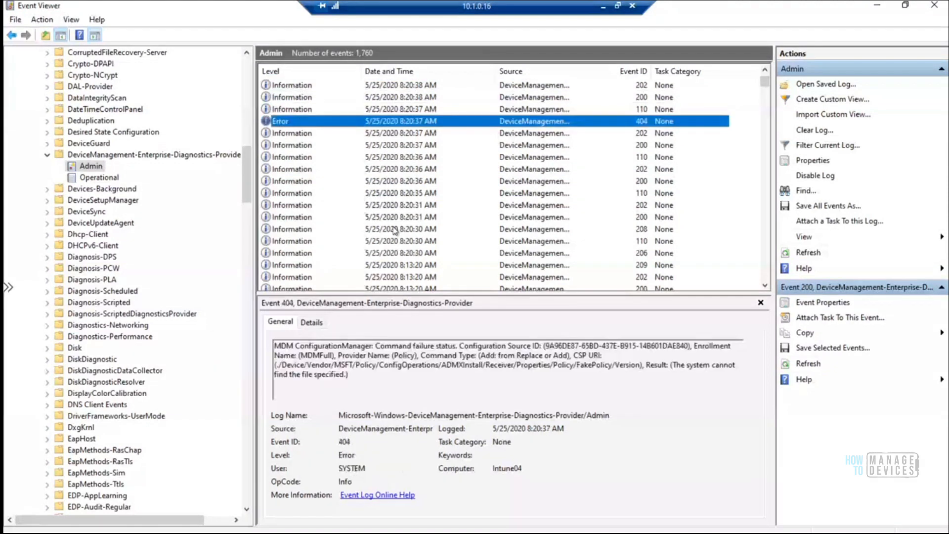
{"action": "key", "text": "Up"}
{"action": "key", "text": "Up"}
{"action": "key", "text": "Up"}
{"action": "key", "text": "Up"}
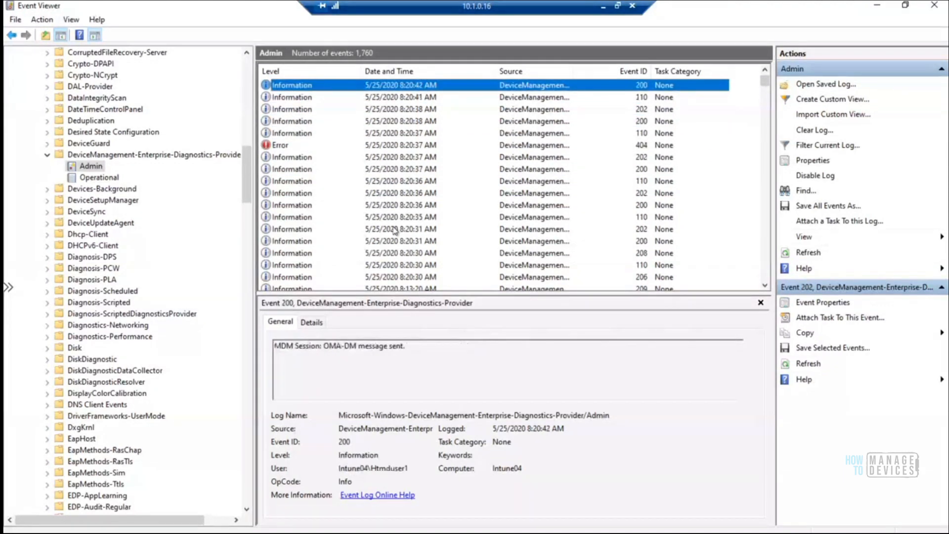
{"action": "key", "text": "Up"}
{"action": "key", "text": "Up"}
{"action": "key", "text": "Up"}
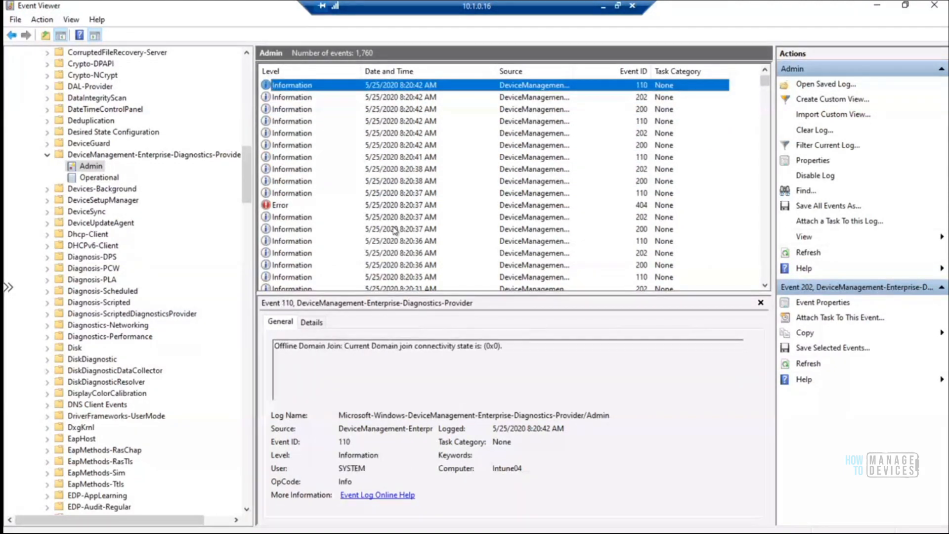
{"action": "key", "text": "Up"}
{"action": "key", "text": "Up"}
{"action": "key", "text": "Up"}
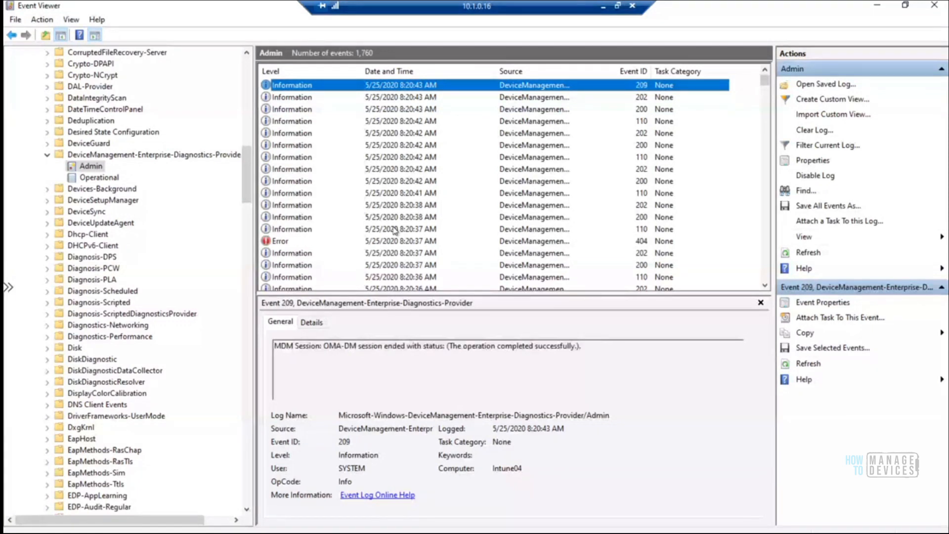
{"action": "key", "text": "Down"}
{"action": "key", "text": "Down"}
{"action": "key", "text": "Down"}
{"action": "key", "text": "Down"}
{"action": "key", "text": "Down"}
{"action": "key", "text": "Down"}
{"action": "key", "text": "Down"}
{"action": "key", "text": "Down"}
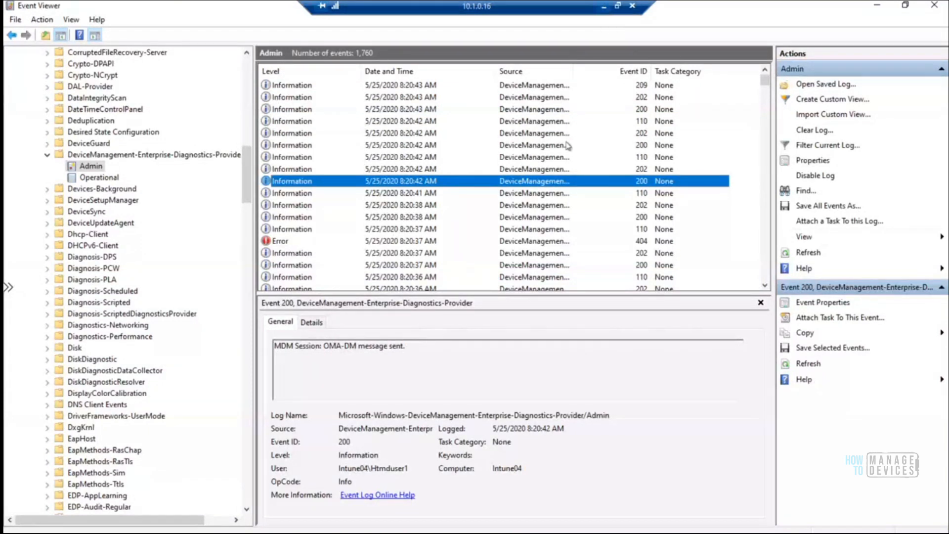
Switch to the Azure AD Joined remote device, minimize Company Portal, and refresh the DeviceManagement-Enterprise-Diagnostics-Provider Admin log.
{"action": "left_click", "coordinate": [604, 7]}
{"action": "left_click", "coordinate": [596, 533]}
{"action": "left_click", "coordinate": [638, 509]}
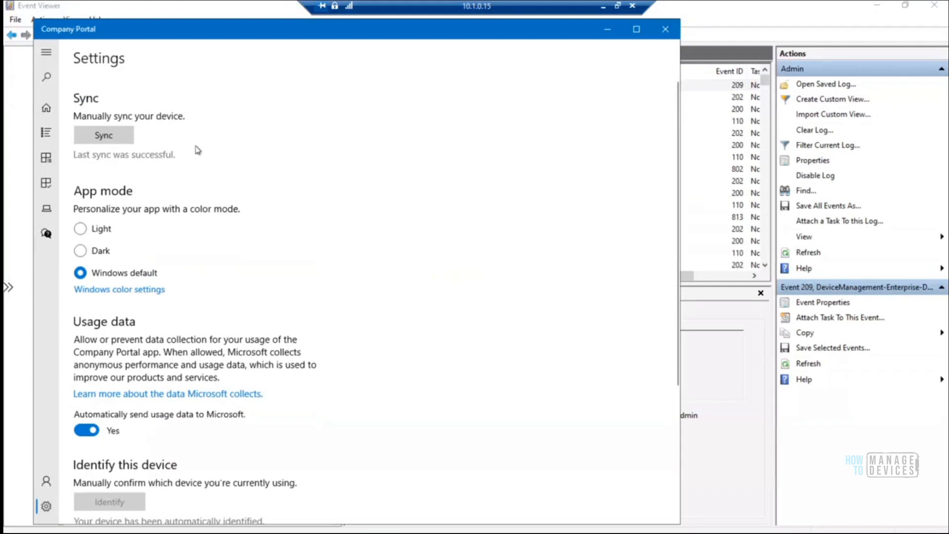
{"action": "left_click", "coordinate": [606, 31]}
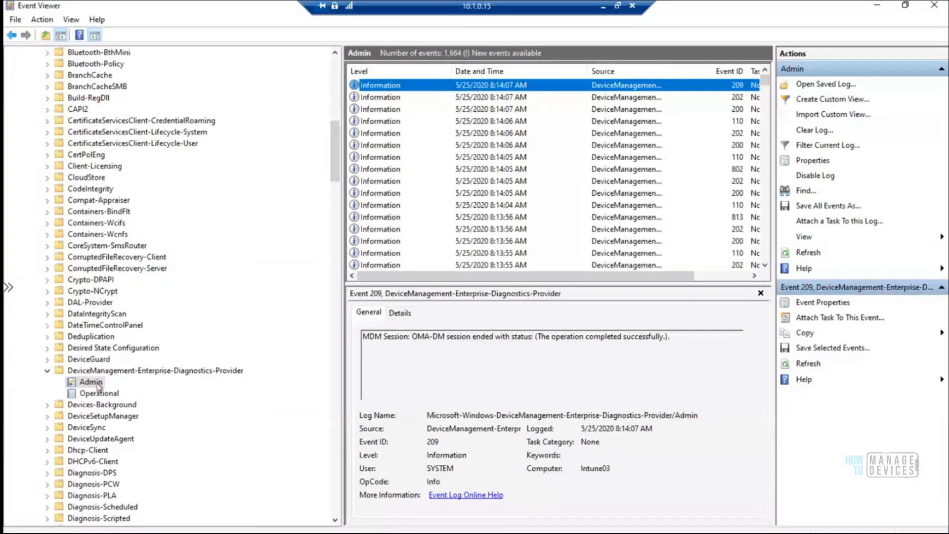
{"action": "right_click", "coordinate": [98, 385]}
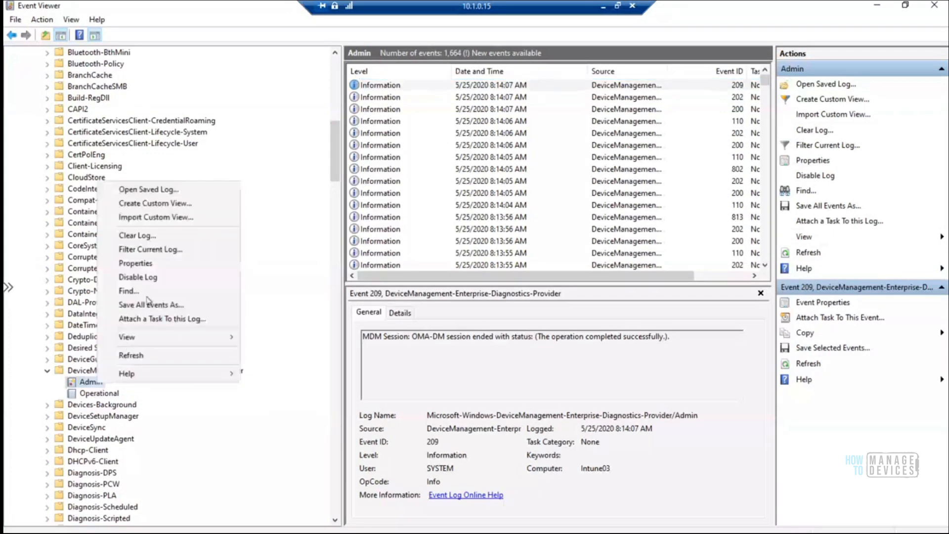
{"action": "left_click", "coordinate": [153, 360]}
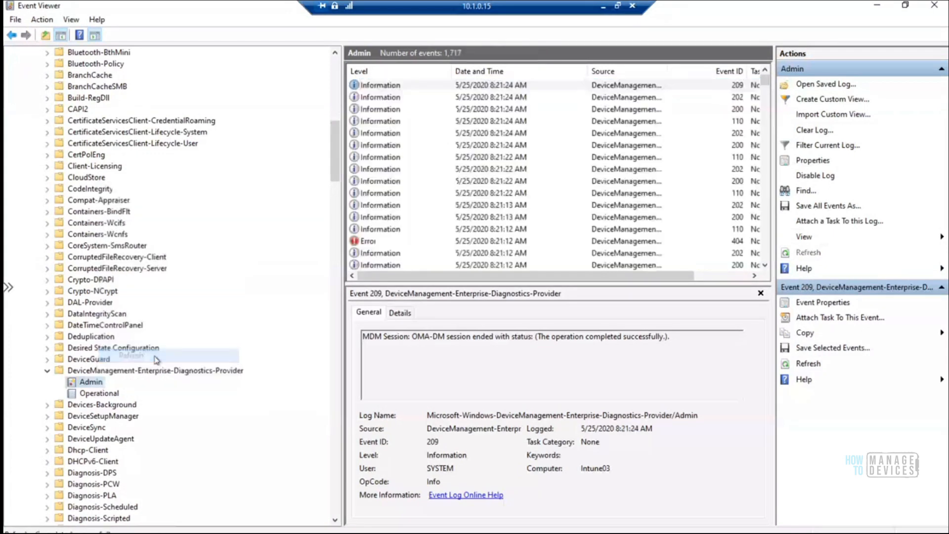
Open the Event ID 404 error in the refreshed Admin log and select its description text.
{"action": "left_click", "coordinate": [370, 242]}
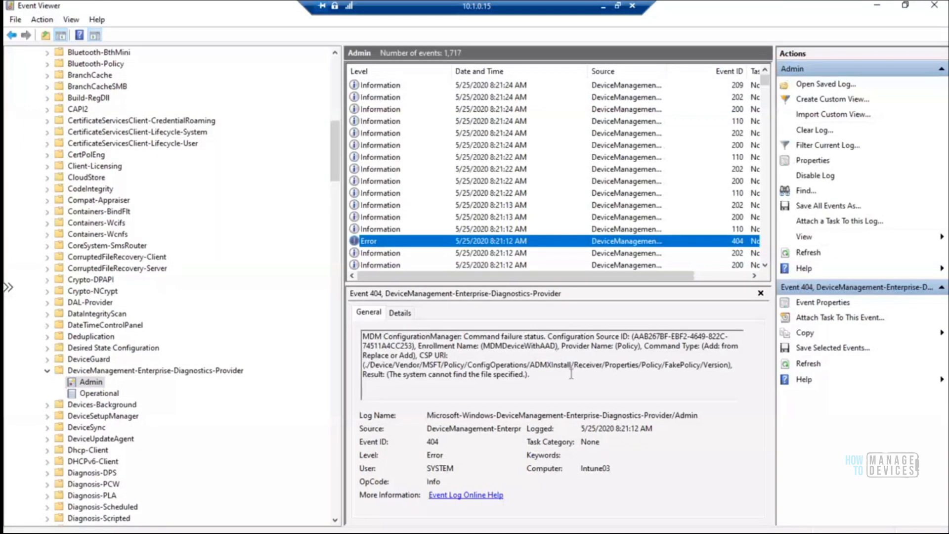
{"action": "left_click", "coordinate": [553, 374]}
{"action": "key", "text": "ctrl+a"}
Examine the informational Admin log events before and after the Event ID 404 error on the Azure AD Joined device.
{"action": "left_click", "coordinate": [382, 217]}
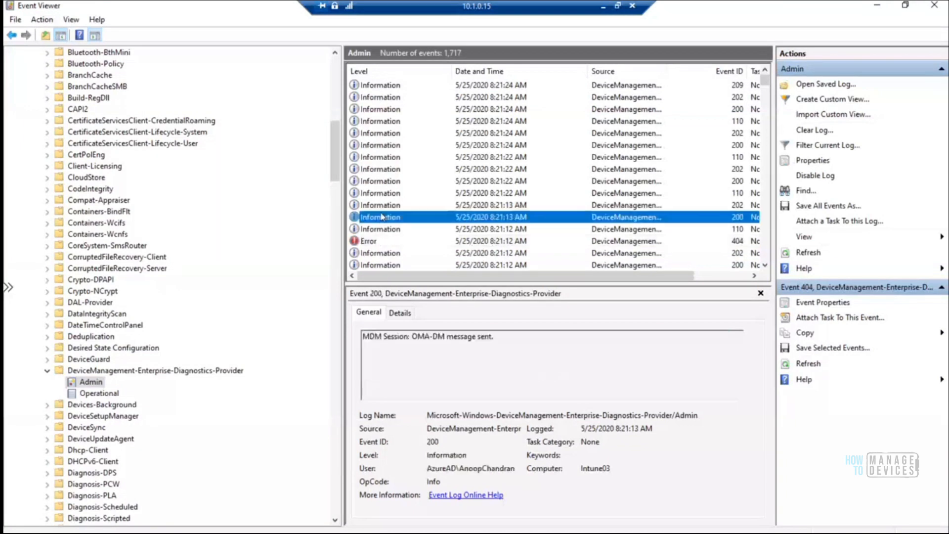
{"action": "key", "text": "Up"}
{"action": "key", "text": "Up"}
{"action": "key", "text": "Up"}
{"action": "key", "text": "Up"}
{"action": "key", "text": "Up"}
{"action": "key", "text": "Up"}
{"action": "key", "text": "Up"}
{"action": "key", "text": "Up"}
{"action": "key", "text": "Up"}
{"action": "key", "text": "Up"}
{"action": "key", "text": "Up"}
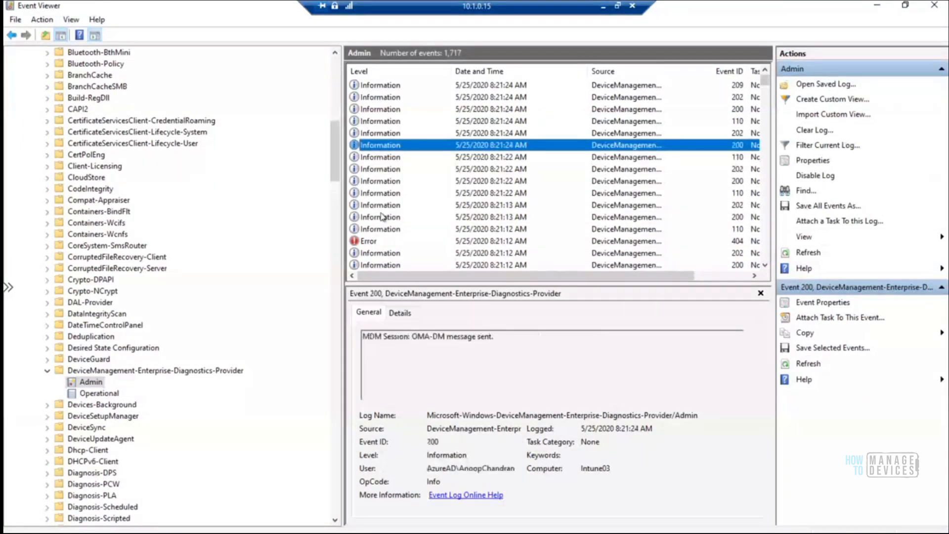
{"action": "key", "text": "Down"}
{"action": "key", "text": "Down"}
{"action": "key", "text": "Down"}
{"action": "key", "text": "Down"}
{"action": "key", "text": "Down"}
{"action": "key", "text": "Down"}
{"action": "key", "text": "Down"}
{"action": "key", "text": "Down"}
{"action": "key", "text": "Down"}
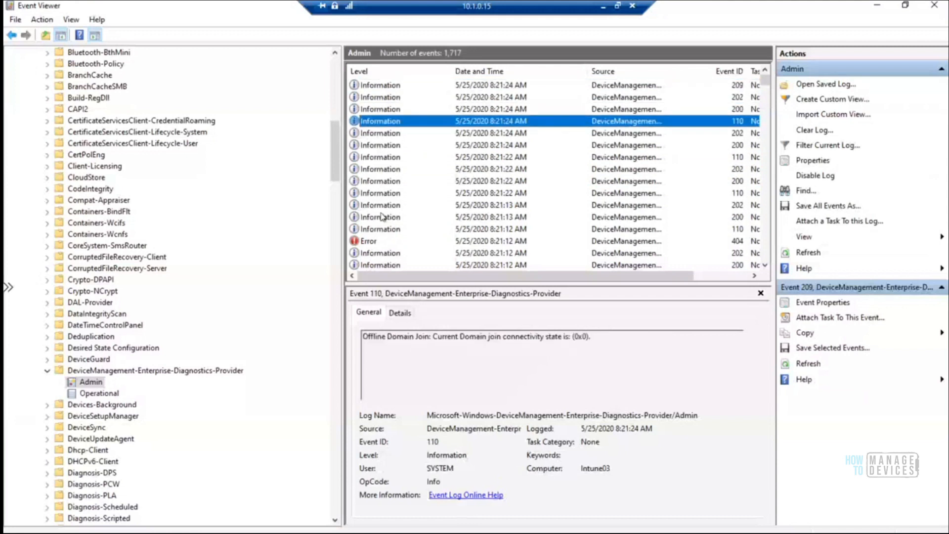
{"action": "key", "text": "Down"}
{"action": "key", "text": "Down"}
{"action": "key", "text": "Down"}
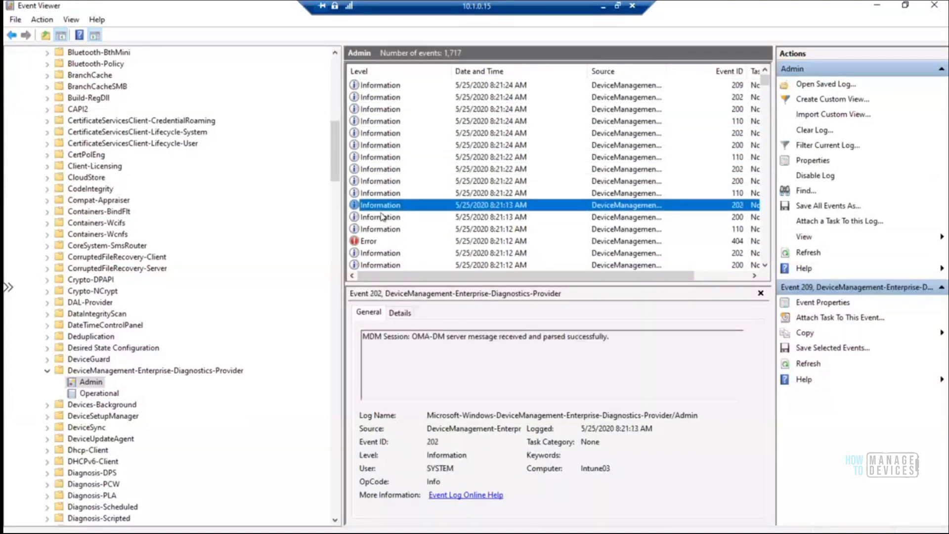
{"action": "key", "text": "Down"}
{"action": "key", "text": "Down"}
{"action": "key", "text": "Down"}
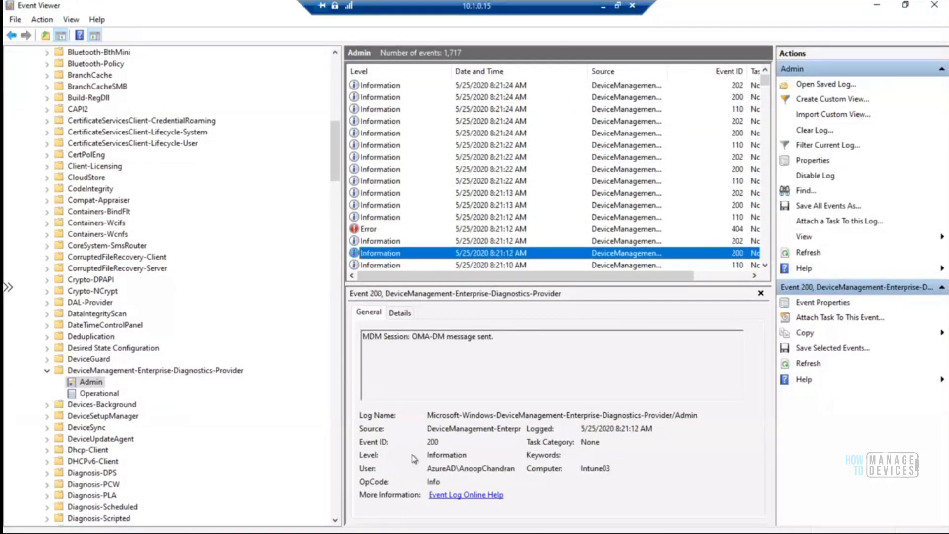
Return to the Endpoint Manager admin center and view the device status of the Enable UX for WU profile.
{"action": "left_click", "coordinate": [603, 10]}
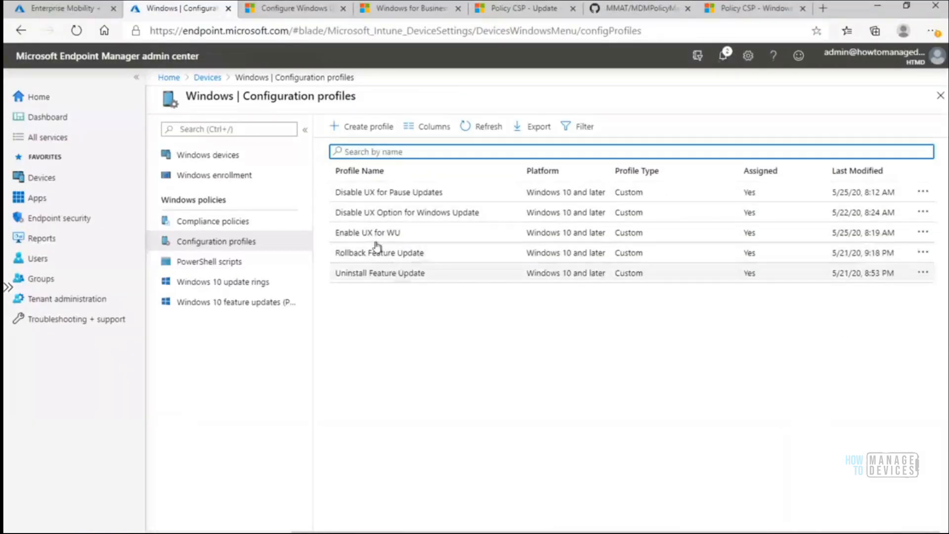
{"action": "left_click", "coordinate": [390, 234]}
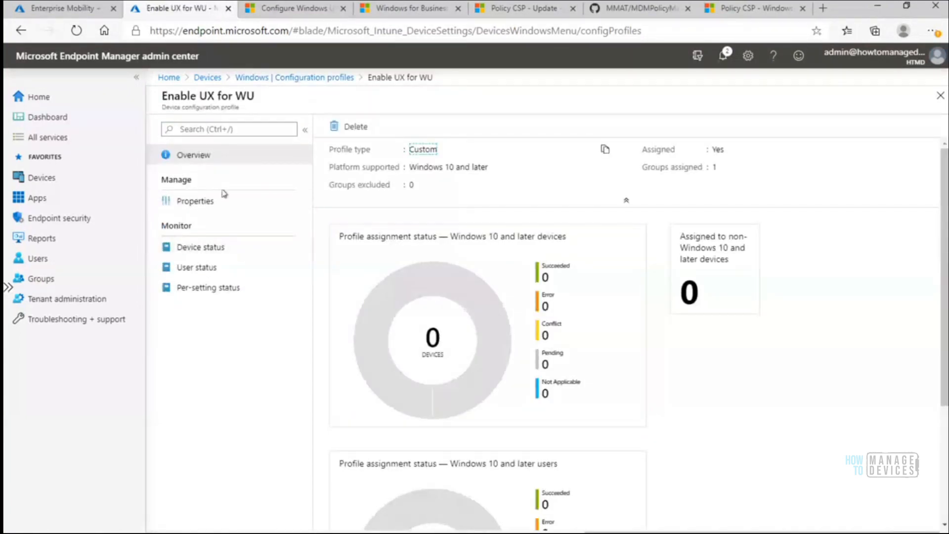
{"action": "left_click", "coordinate": [210, 250]}
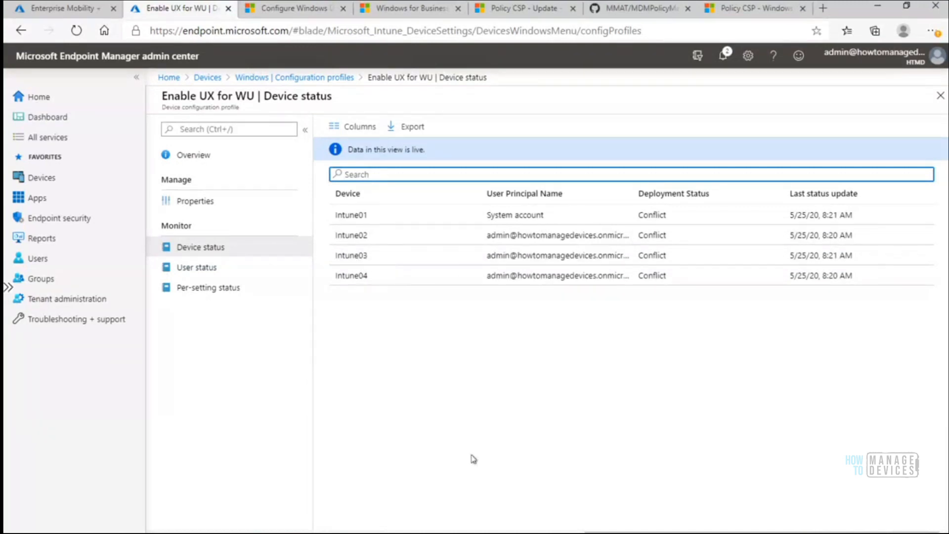
Switch to the MDM Only AADR remote device and run hostname in a Command Prompt to identify it.
{"action": "left_click", "coordinate": [575, 533]}
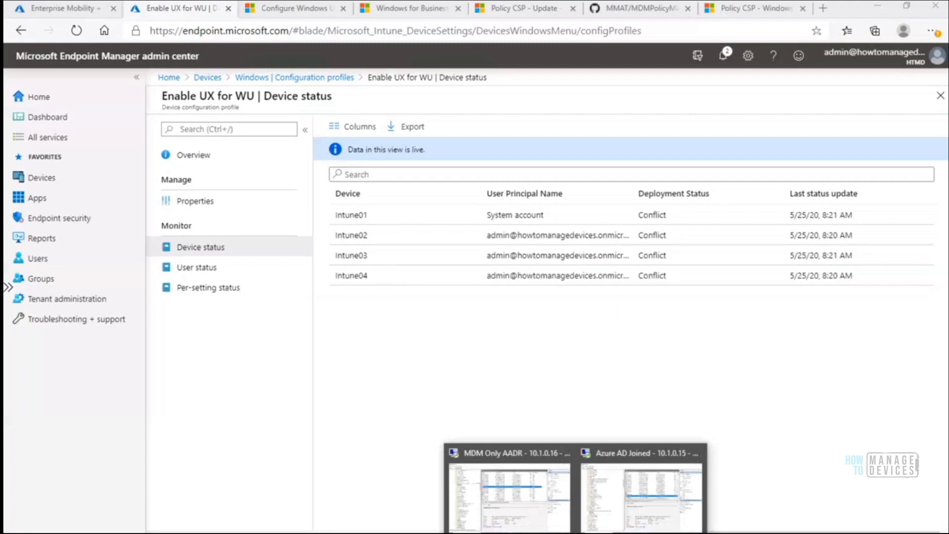
{"action": "left_click", "coordinate": [509, 494]}
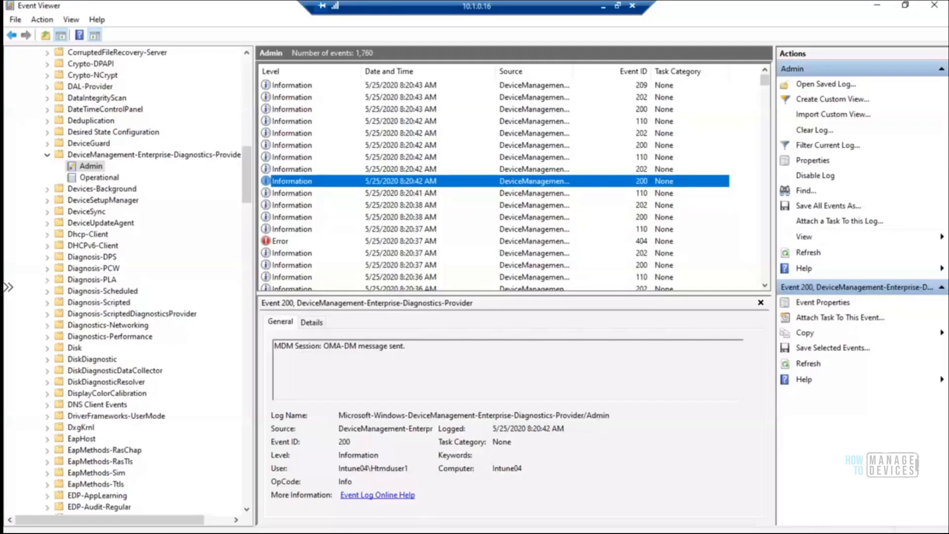
{"action": "key", "text": "super+x"}
{"action": "left_click", "coordinate": [61, 485]}
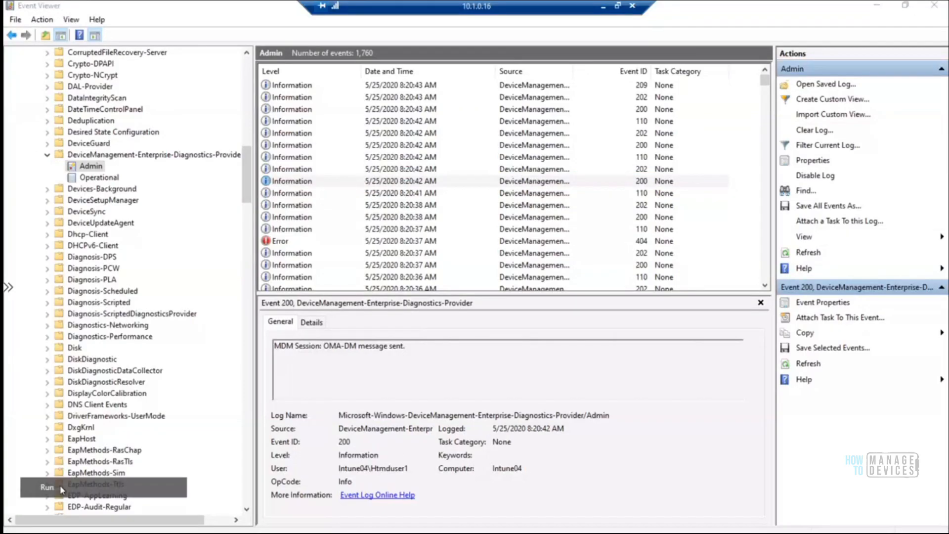
{"action": "type", "text": "cmd"}
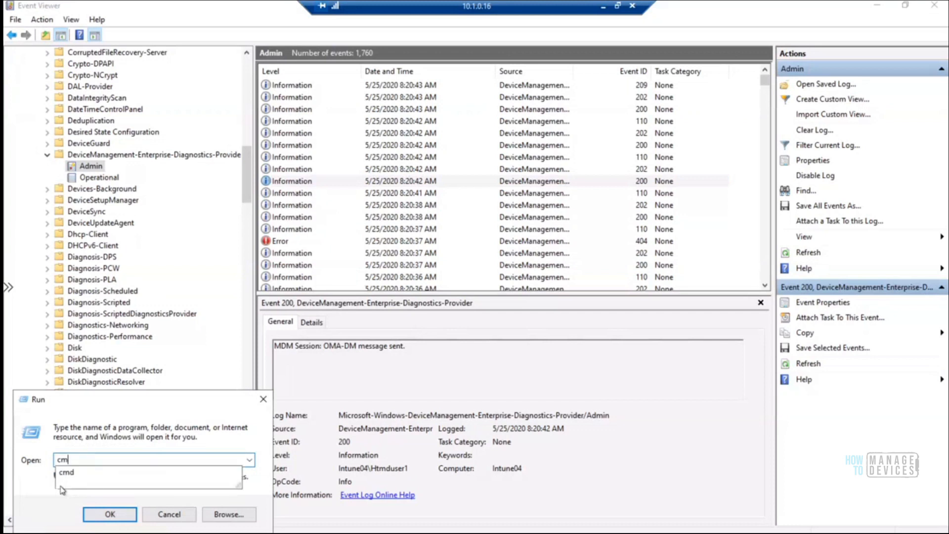
{"action": "key", "text": "Return"}
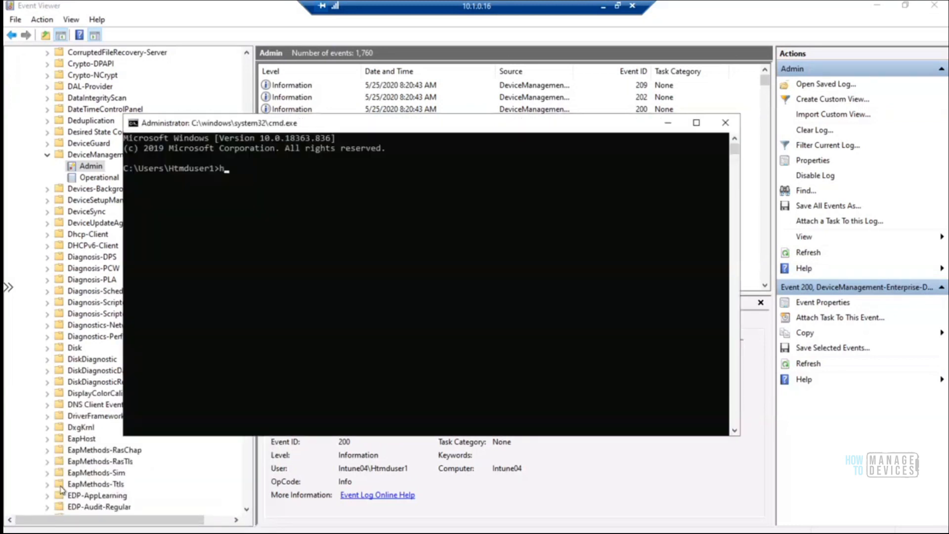
{"action": "type", "text": "hostname"}
{"action": "key", "text": "Return"}
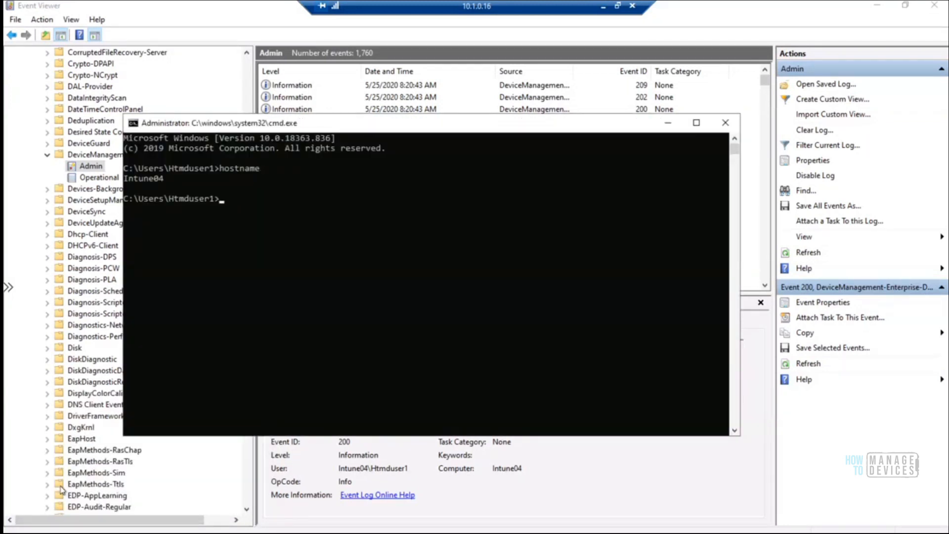
Minimize the remote session, open Intune04 from the profile's device status list, and view its device configuration policies.
{"action": "left_click", "coordinate": [604, 7]}
{"action": "left_click", "coordinate": [360, 276]}
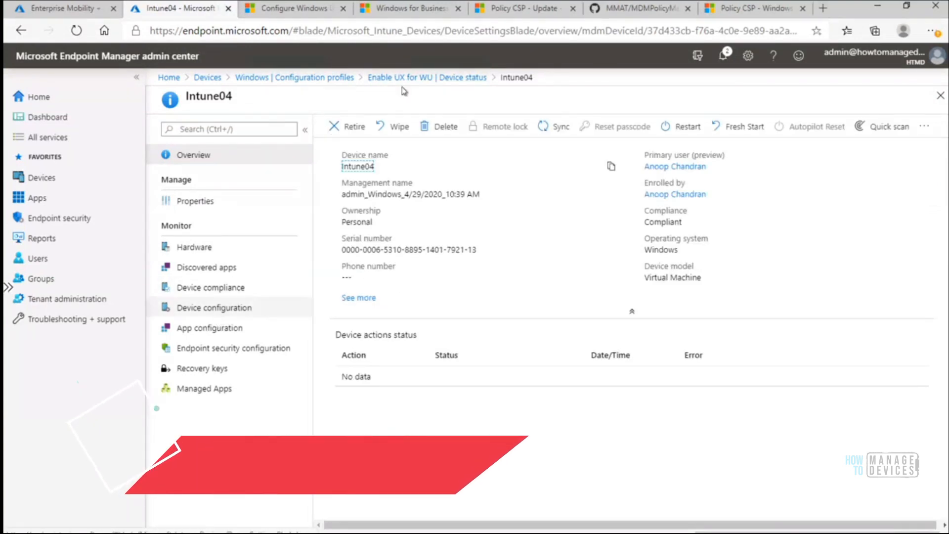
{"action": "left_click", "coordinate": [213, 312]}
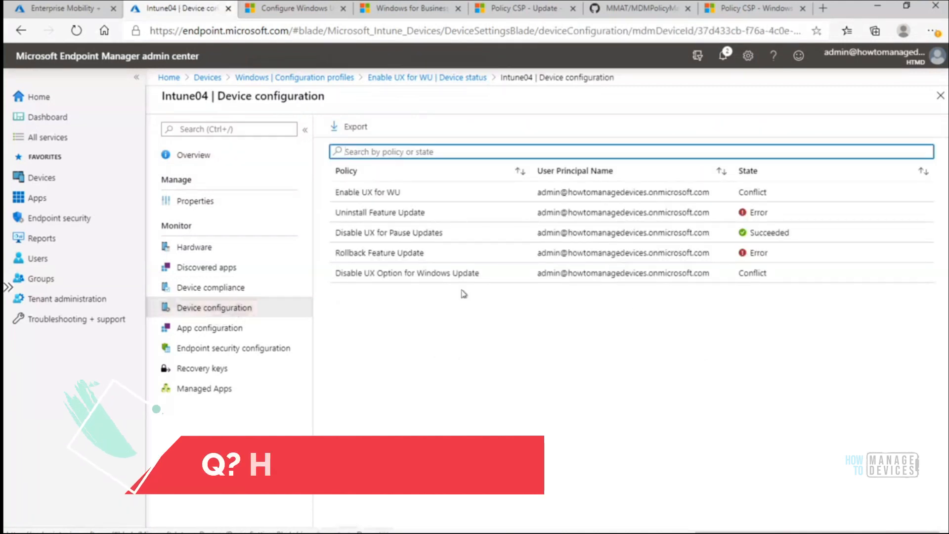
Examine the setting error details of the Uninstall Feature Update policy on Intune04, including its source profile and error description.
{"action": "left_click", "coordinate": [768, 214]}
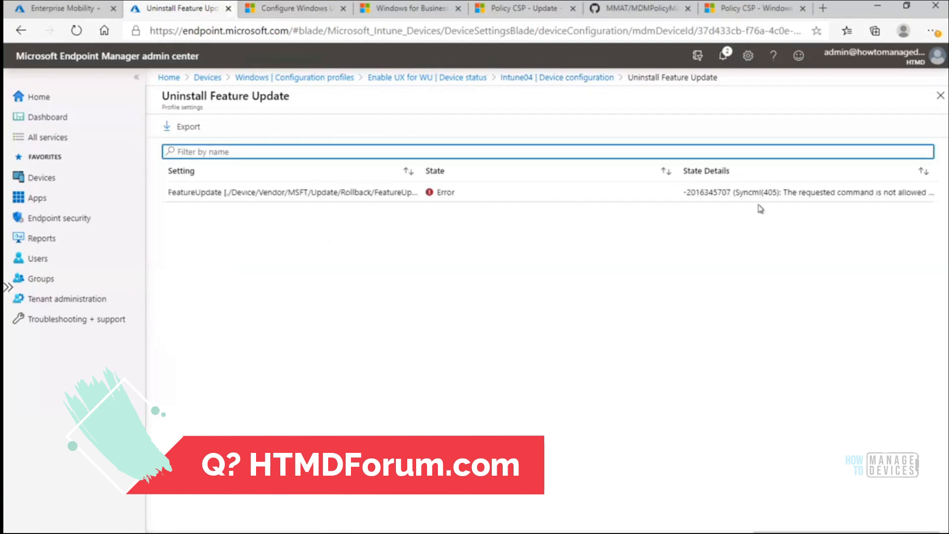
{"action": "left_click", "coordinate": [757, 194]}
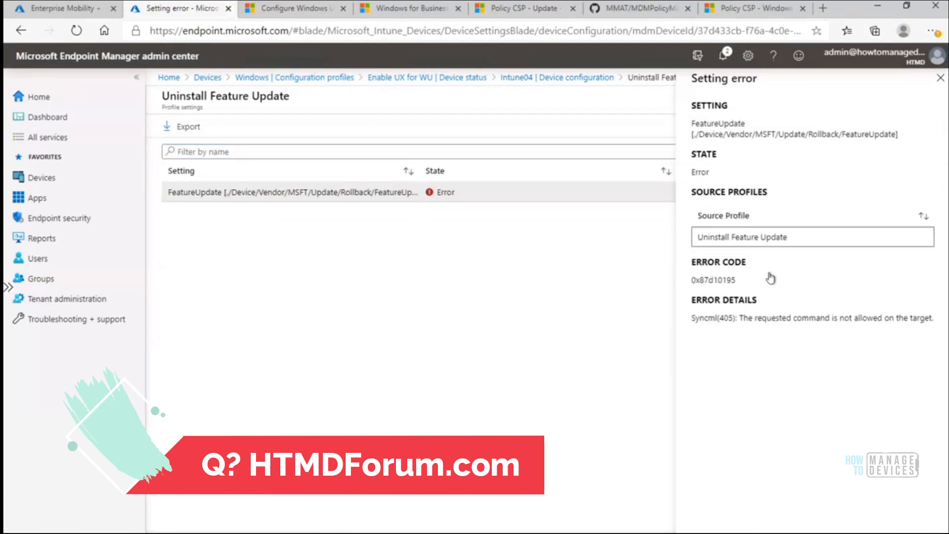
{"action": "left_click_drag", "start_coordinate": [791, 237], "coordinate": [696, 237]}
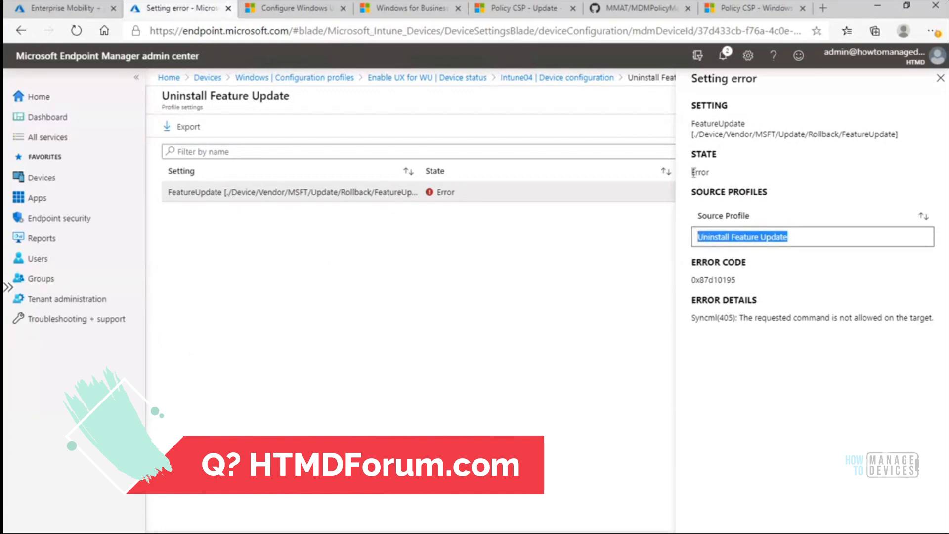
{"action": "left_click_drag", "start_coordinate": [694, 171], "coordinate": [709, 172]}
{"action": "left_click_drag", "start_coordinate": [693, 318], "coordinate": [931, 315]}
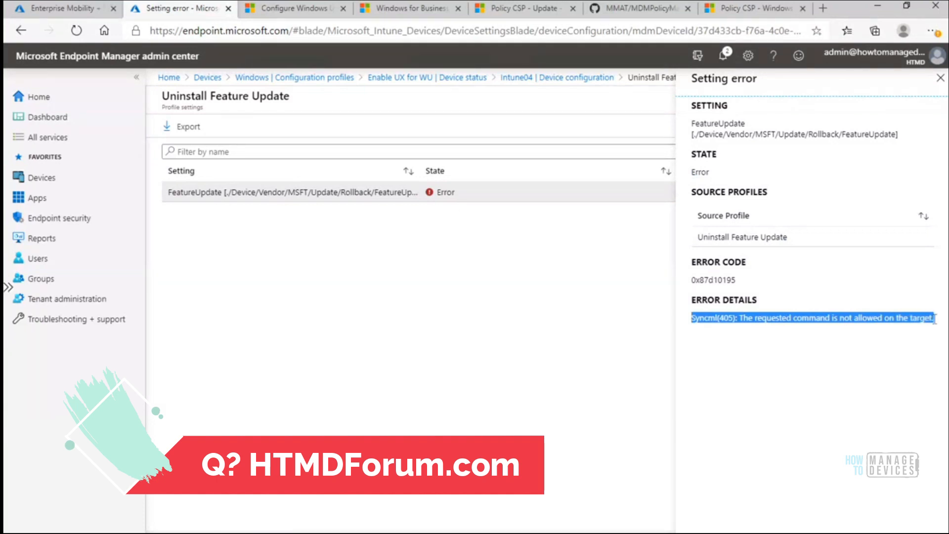
{"action": "left_click", "coordinate": [721, 329]}
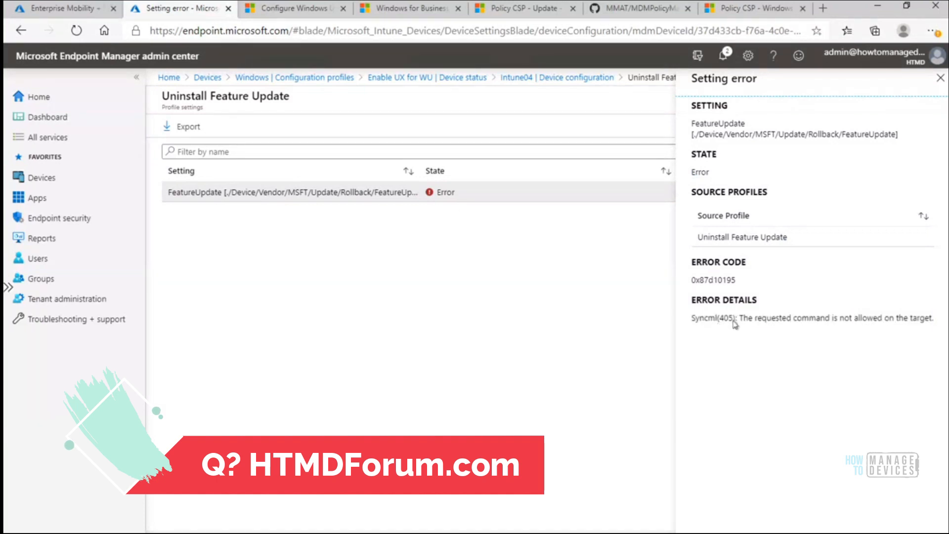
{"action": "left_click", "coordinate": [939, 79]}
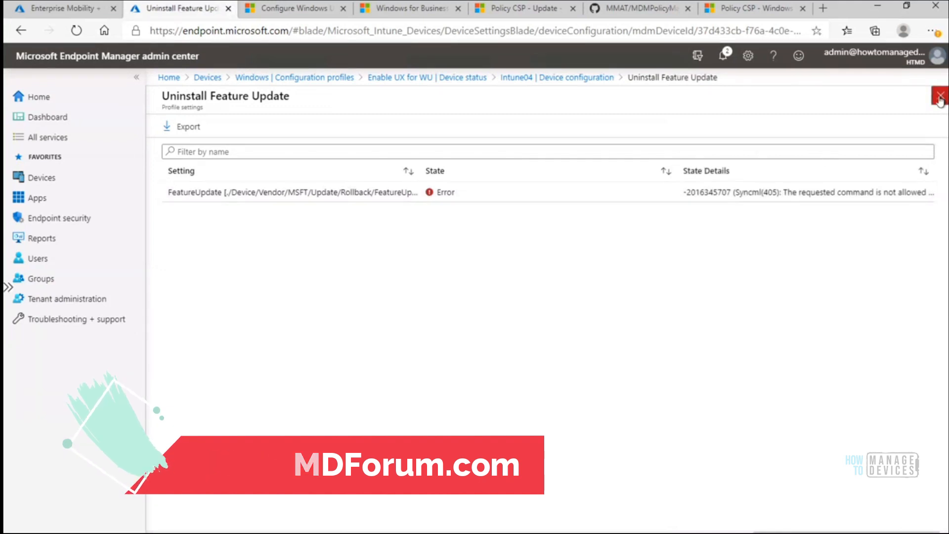
{"action": "left_click", "coordinate": [941, 99]}
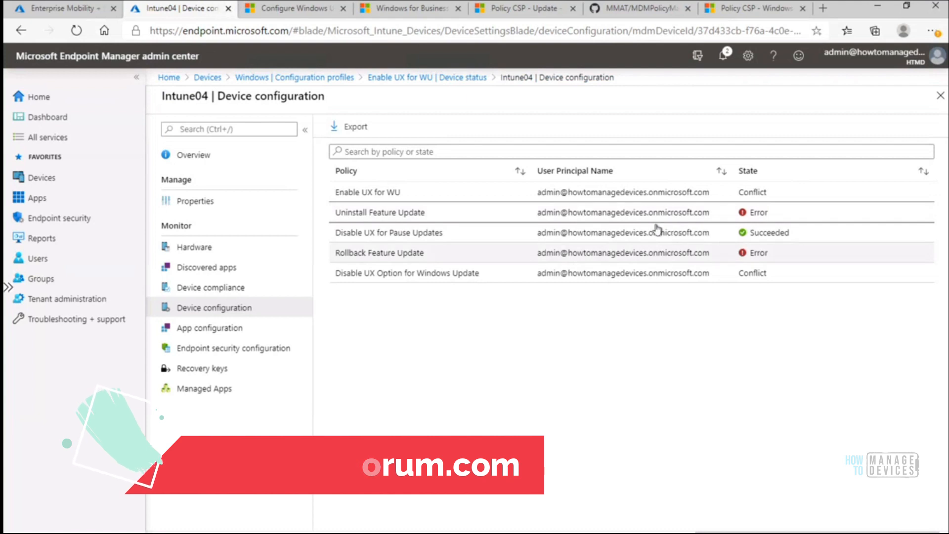
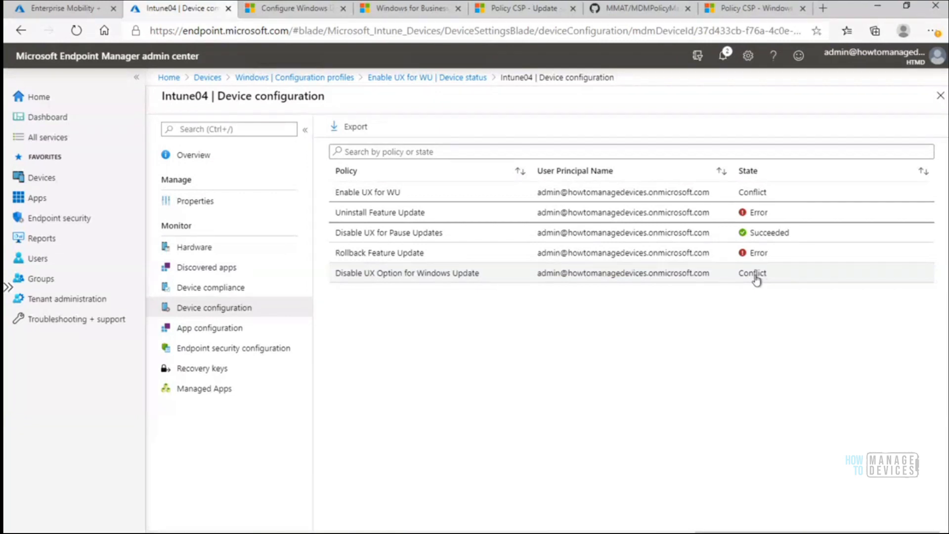
Examine the SetDisableUXWUAccess conflict details and source profiles for the Enable UX for WU policy on Intune04.
{"action": "left_click", "coordinate": [753, 193]}
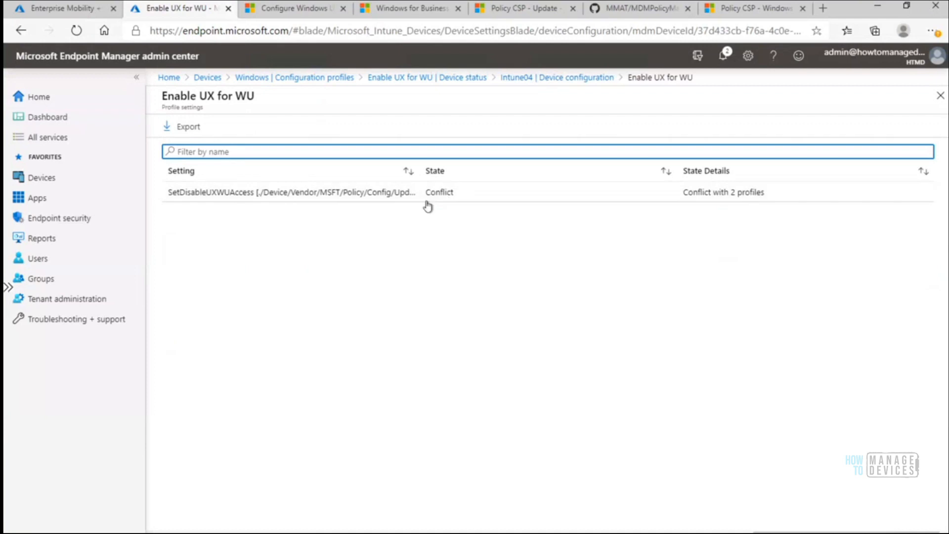
{"action": "left_click", "coordinate": [357, 194]}
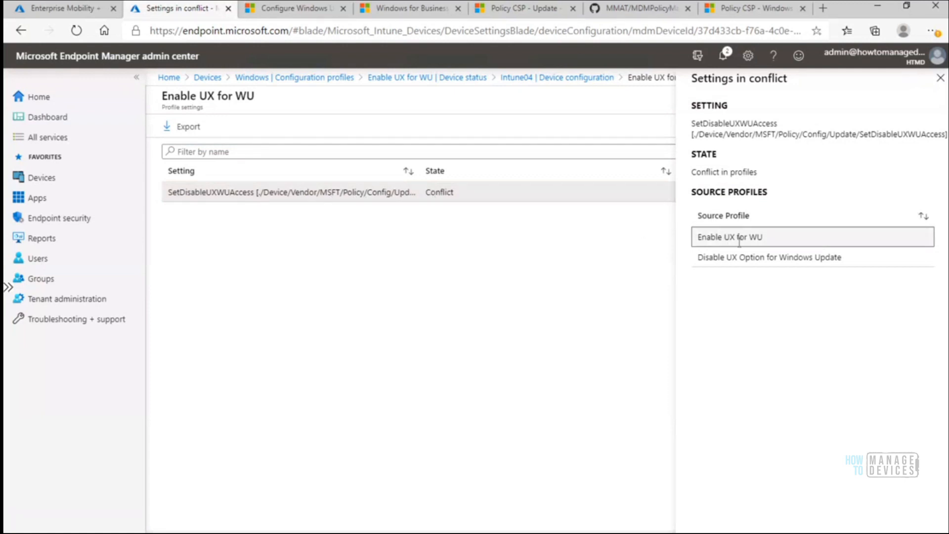
{"action": "left_click_drag", "start_coordinate": [693, 194], "coordinate": [774, 196]}
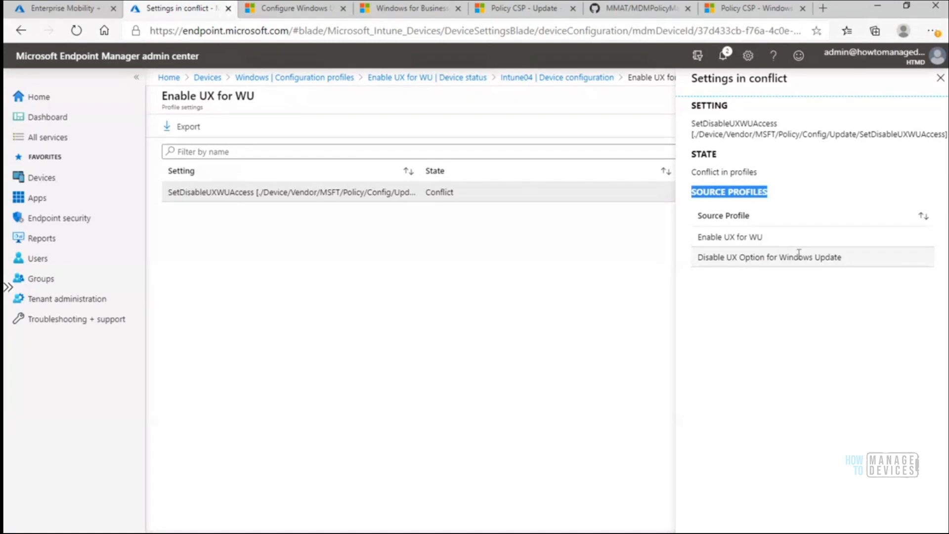
{"action": "left_click_drag", "start_coordinate": [694, 123], "coordinate": [942, 135]}
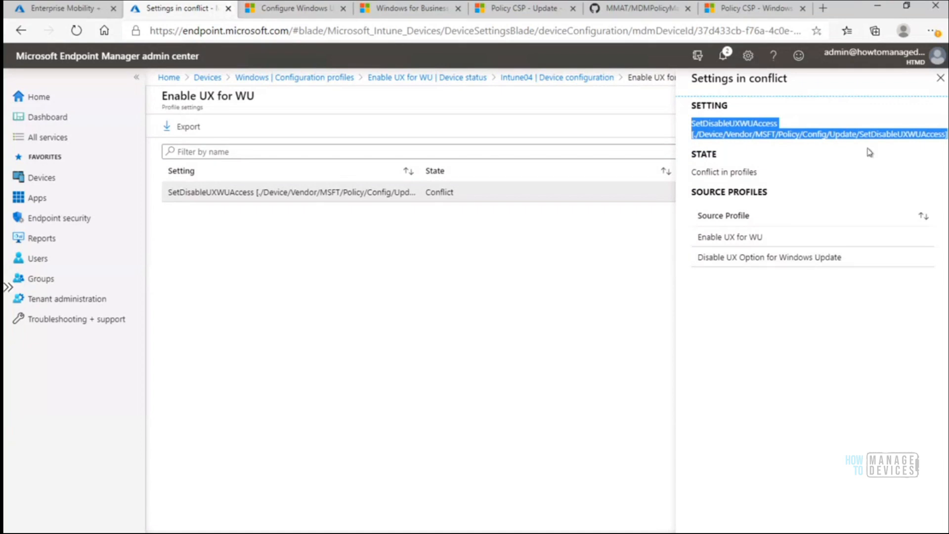
{"action": "left_click", "coordinate": [940, 79]}
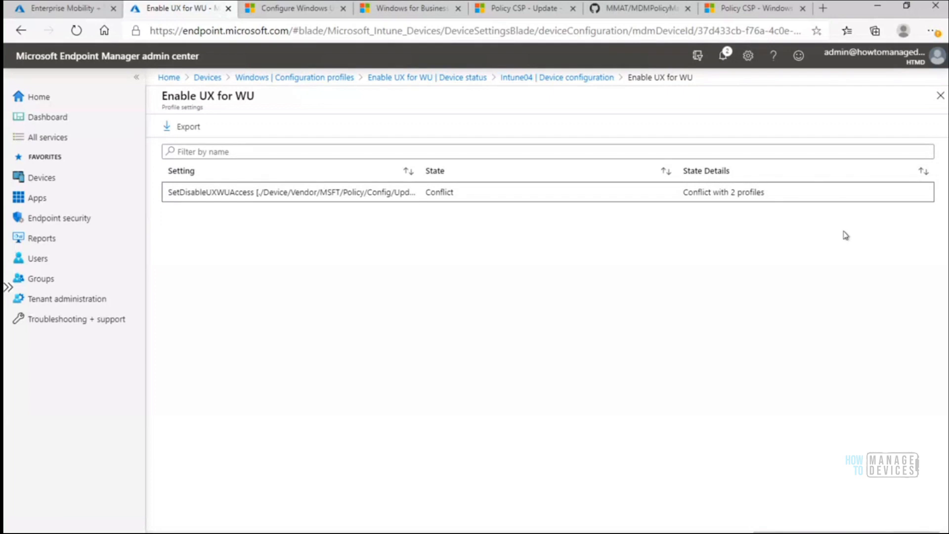
{"action": "left_click", "coordinate": [940, 97]}
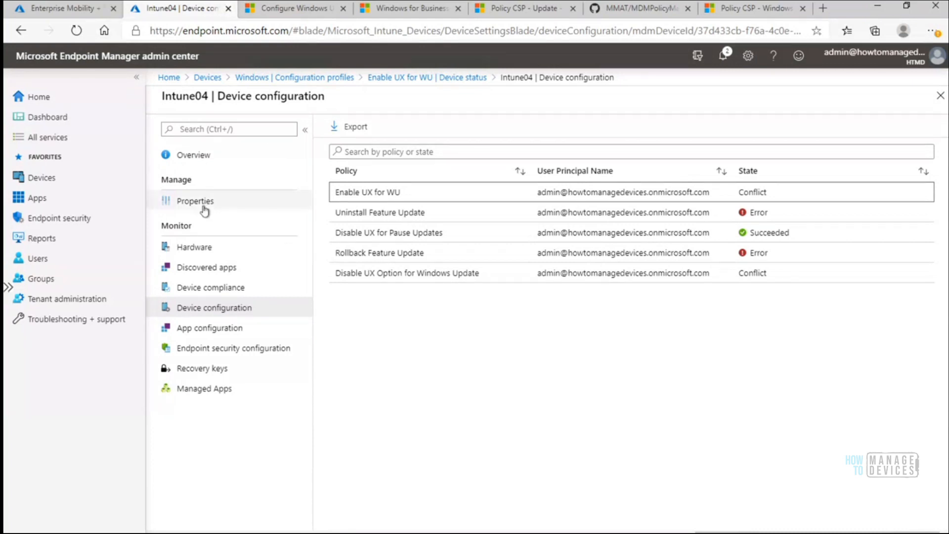
Return to the Windows configuration profiles and view the device status of the Disable UX Option for Windows Update profile.
{"action": "left_click", "coordinate": [195, 155]}
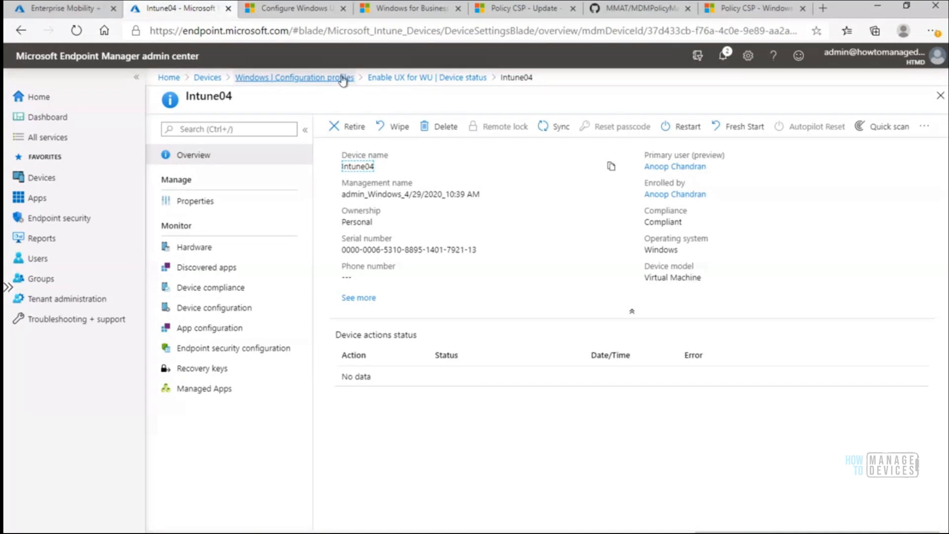
{"action": "left_click", "coordinate": [309, 78]}
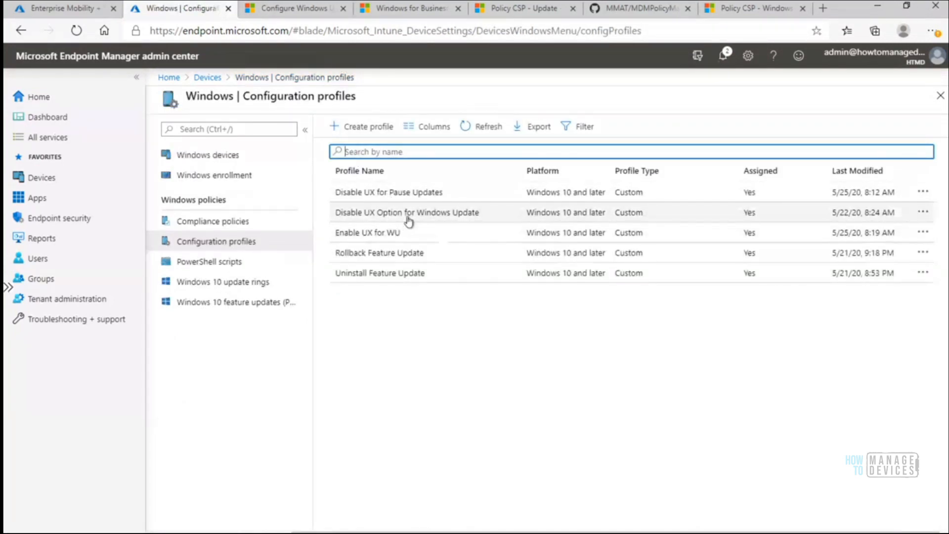
{"action": "left_click", "coordinate": [405, 219]}
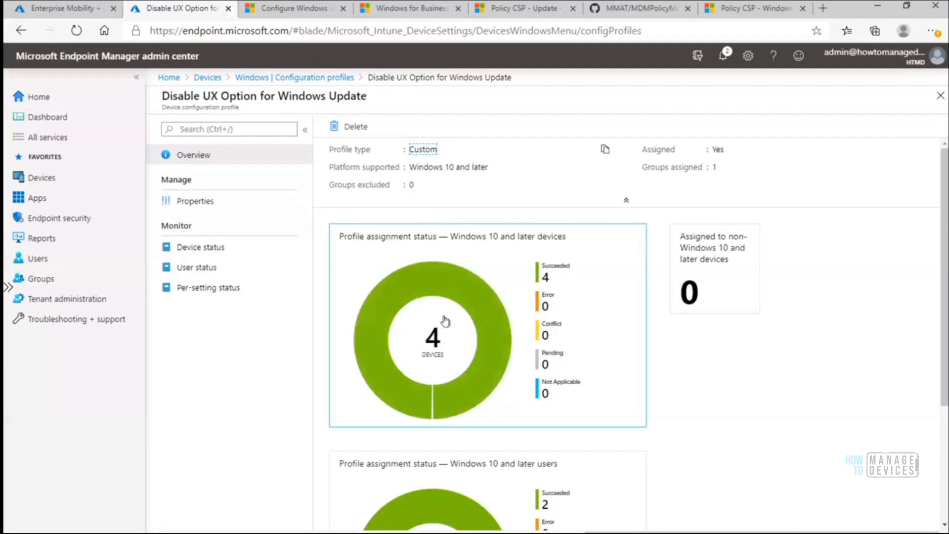
{"action": "left_click", "coordinate": [226, 251]}
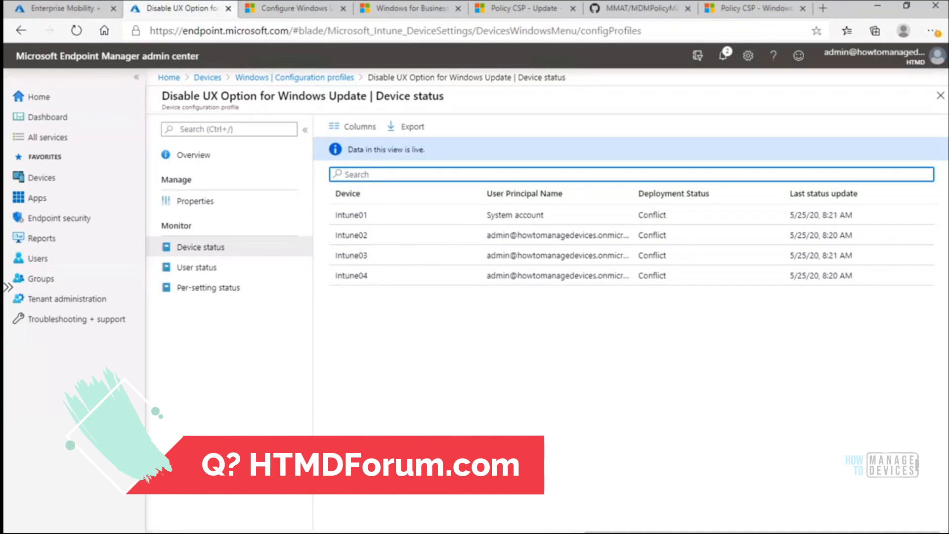
Switch to the 10.1.0.16 remote session, view its configured Windows Update policies, and minimize the session.
{"action": "left_click", "coordinate": [575, 533]}
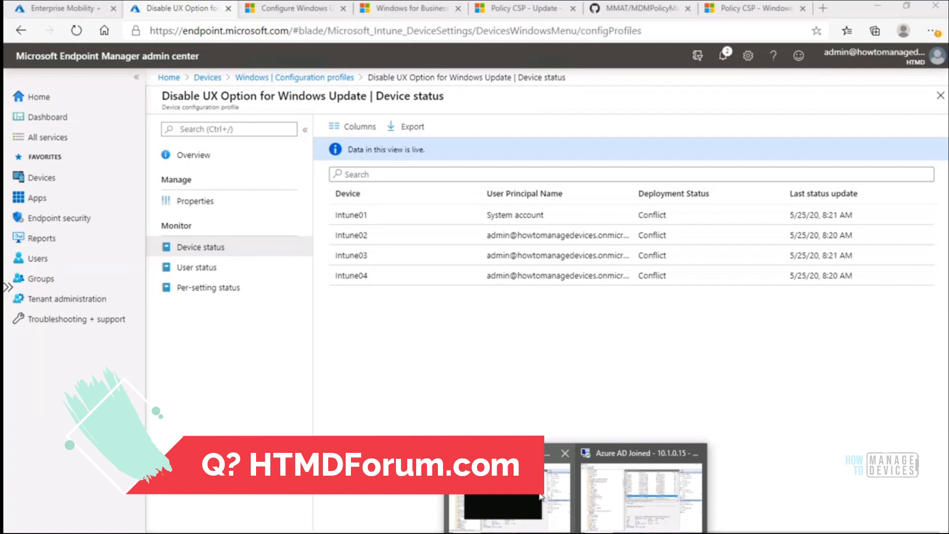
{"action": "left_click", "coordinate": [551, 494]}
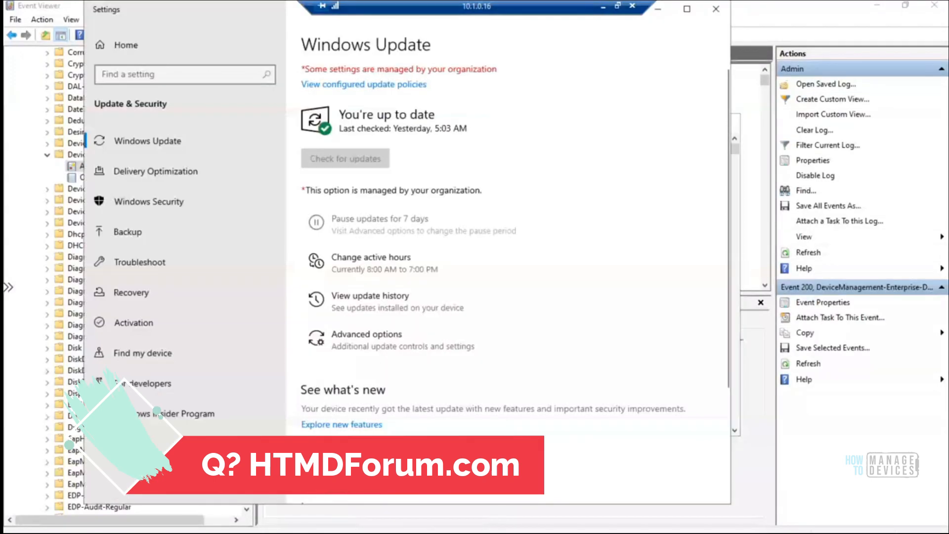
{"action": "left_click", "coordinate": [373, 85]}
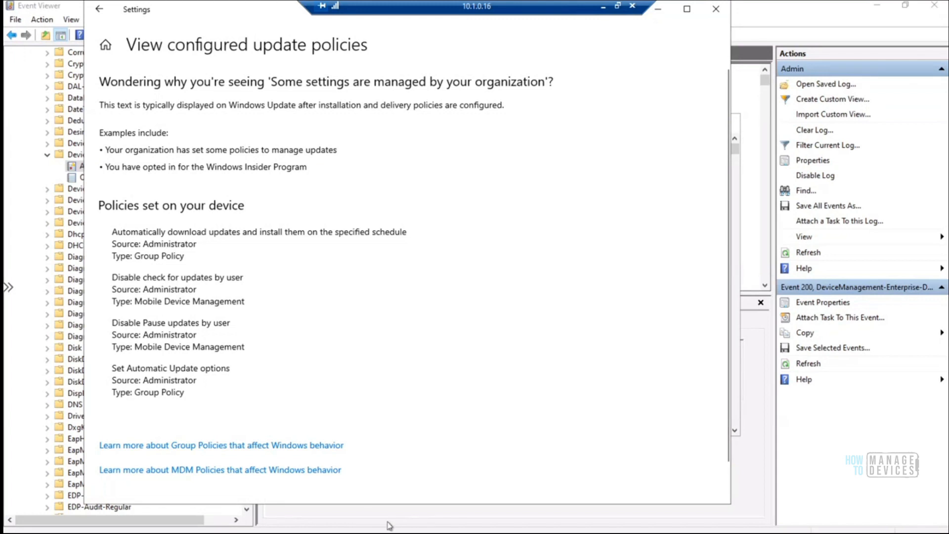
{"action": "left_click", "coordinate": [604, 7]}
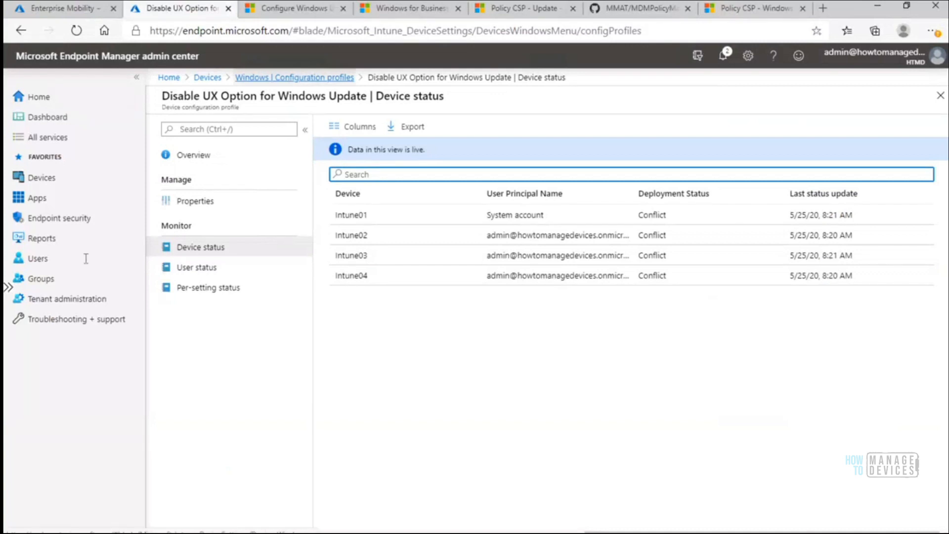
View the Windows 10 update rings list for the Windows platform in the Endpoint Manager admin center.
{"action": "left_click", "coordinate": [43, 183]}
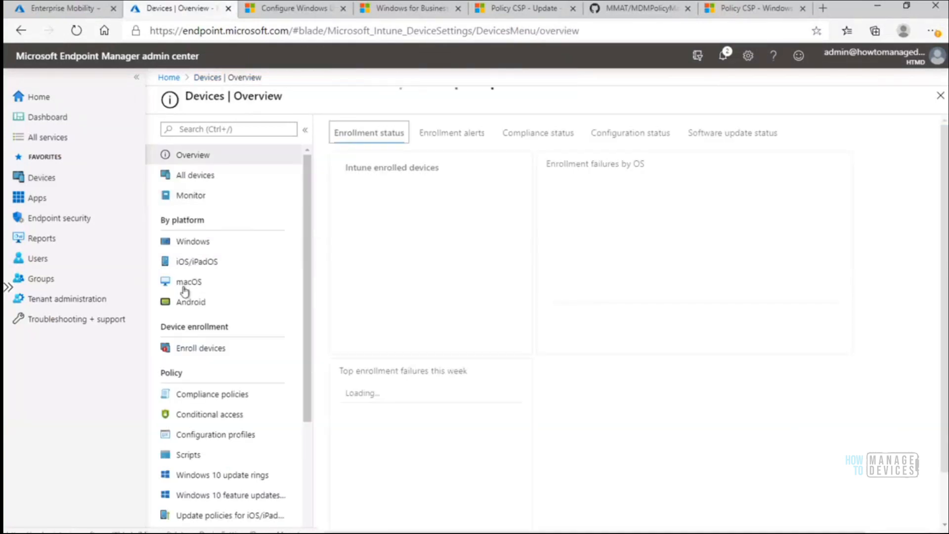
{"action": "left_click", "coordinate": [199, 242]}
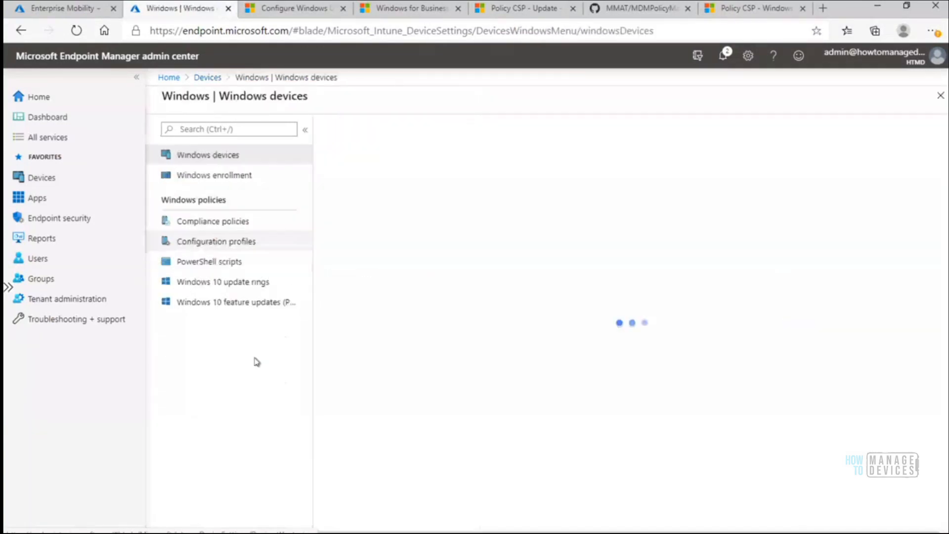
{"action": "left_click", "coordinate": [249, 283]}
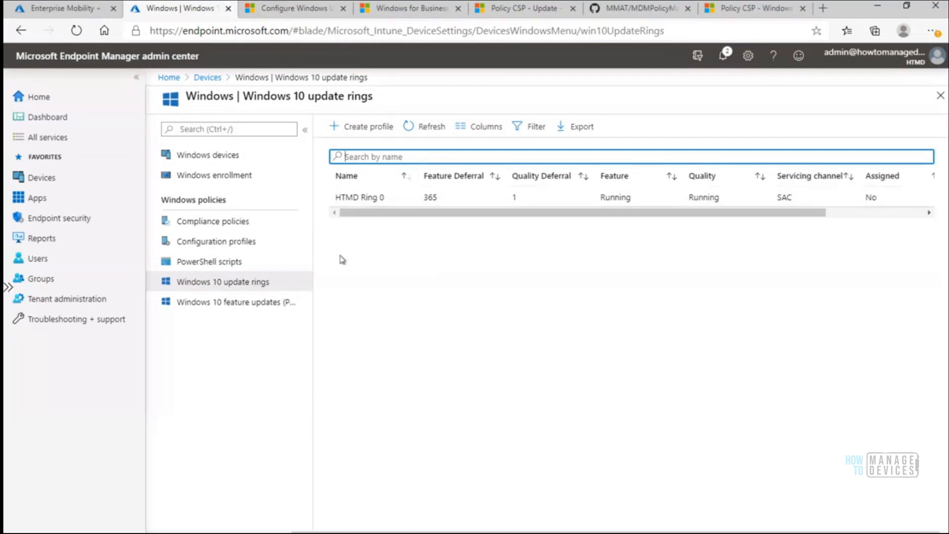
Return to the Devices section of the admin center.
{"action": "left_click", "coordinate": [42, 183]}
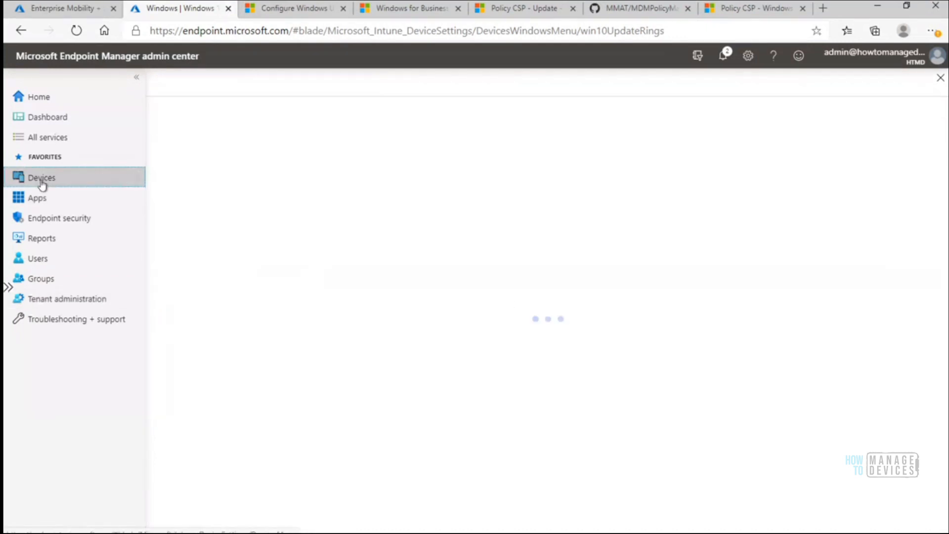